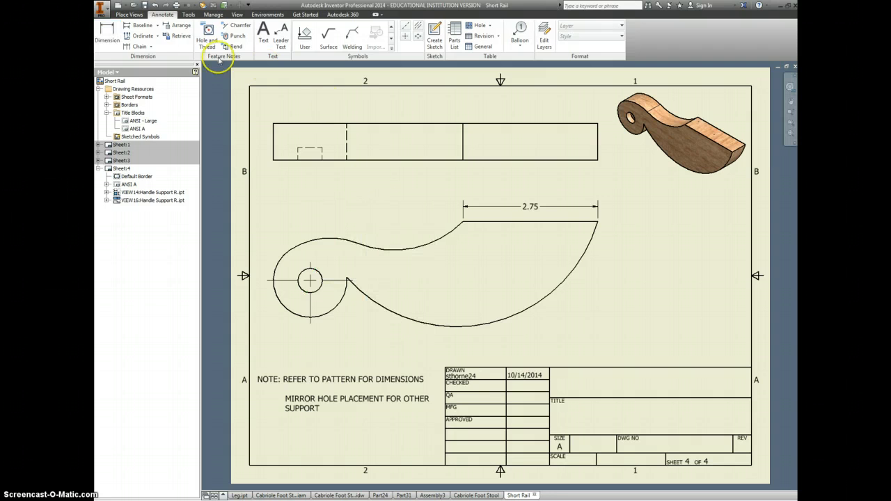
Add a hole note to the handle support's round hole and dimension the thickness in the upper view
click(207, 35)
click(315, 271)
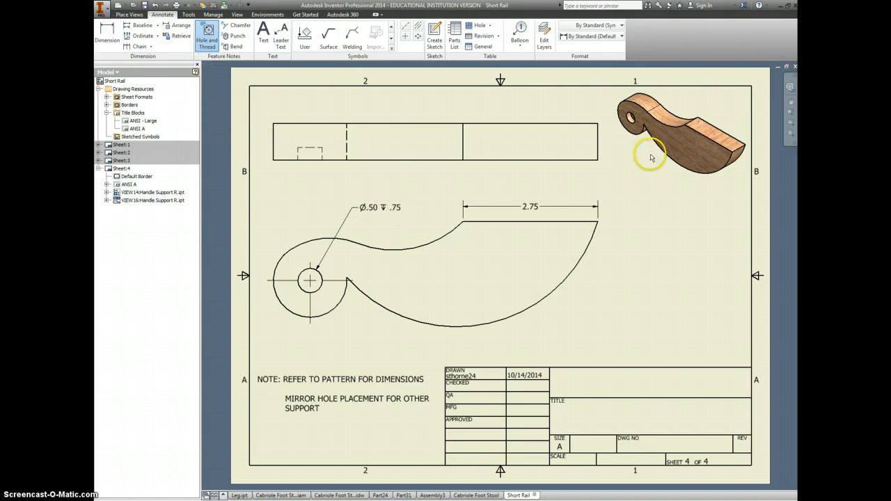
key(d)
click(598, 150)
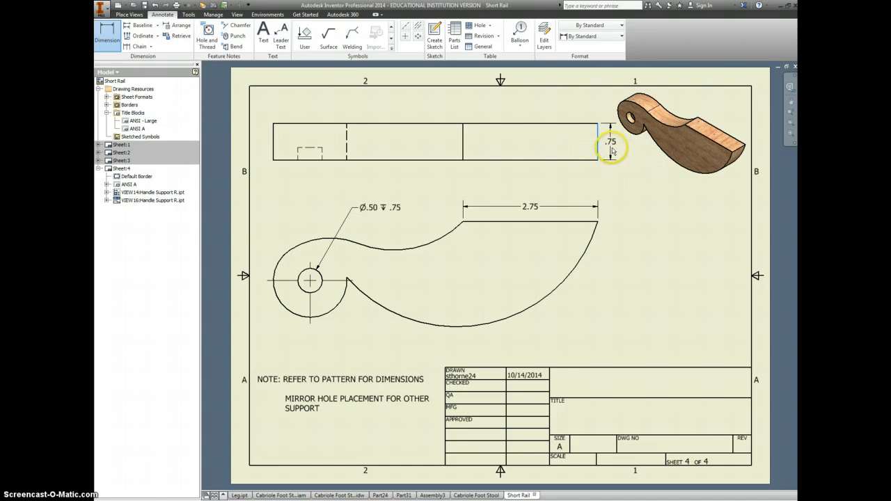
click(612, 150)
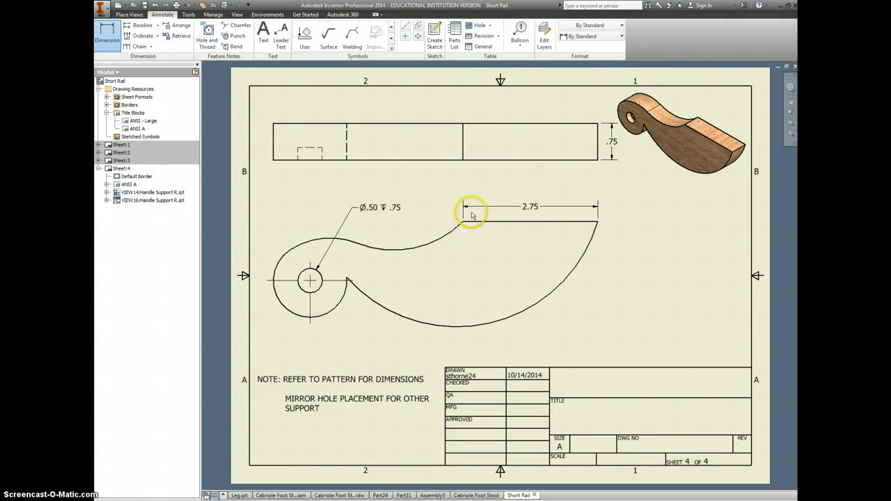
Add a text note with the teacher's name in the blank area above the title block's title field
key(t)
click(569, 379)
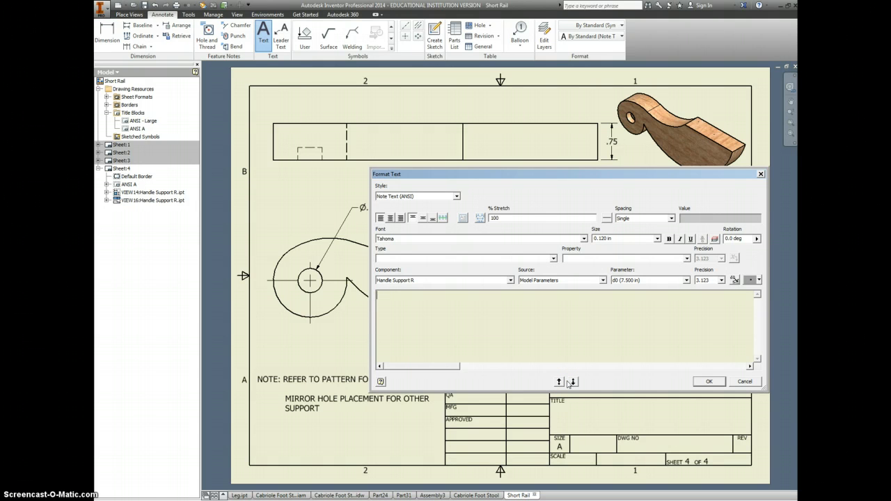
text(MR. THO)
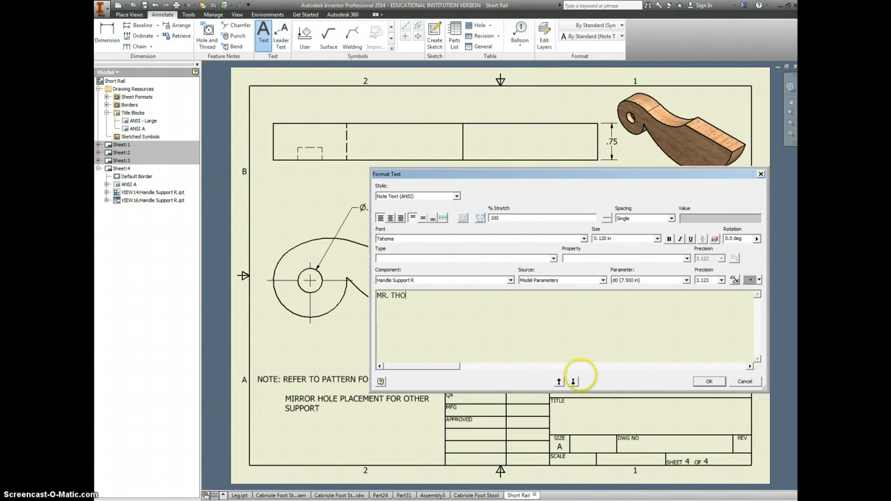
text(RNE)
click(708, 381)
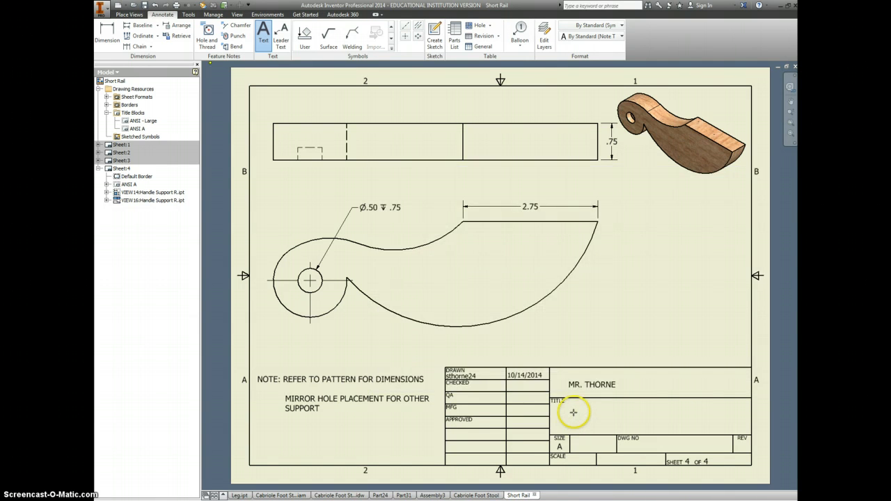
Fill in the title block with the title HANDLE SUPPORT and the scale 1:1
click(572, 412)
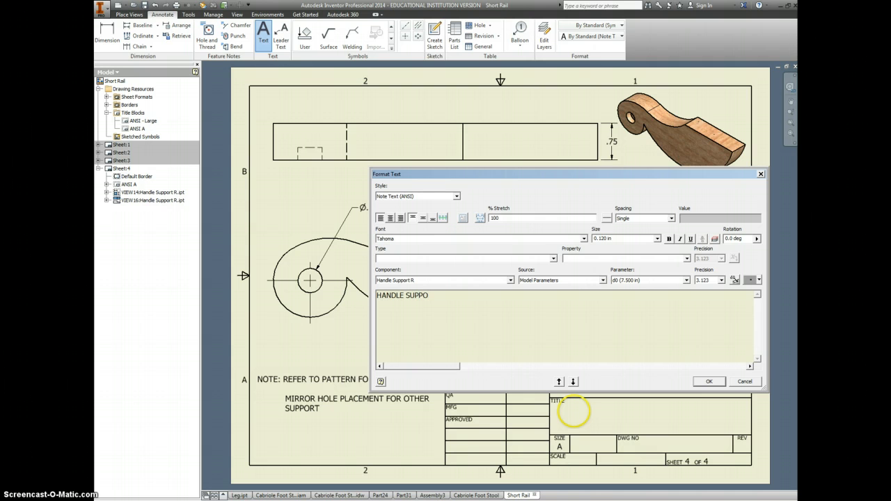
click(708, 381)
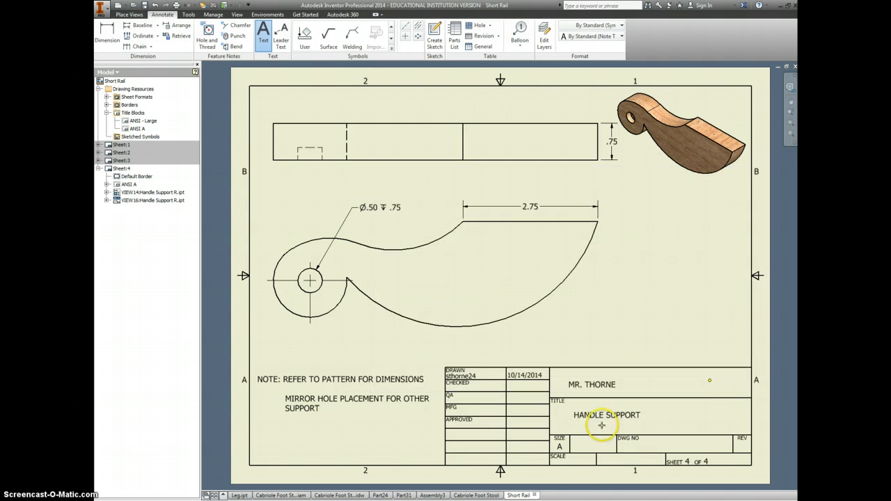
click(571, 457)
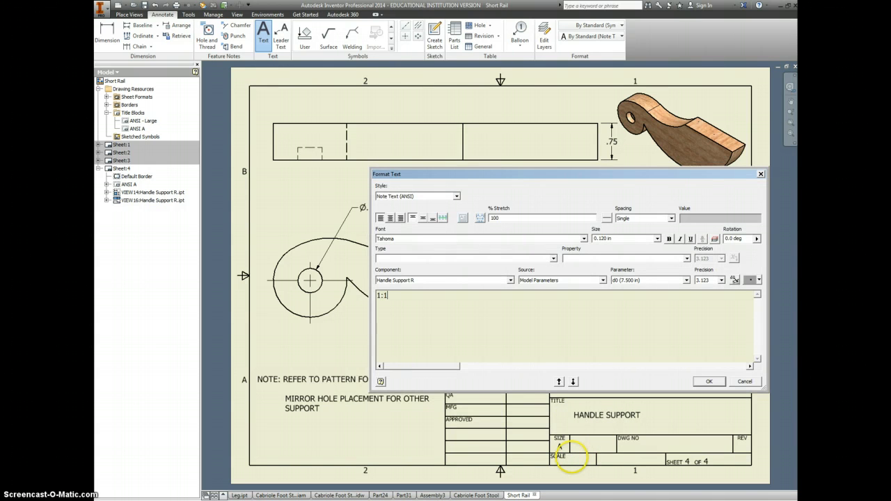
click(708, 382)
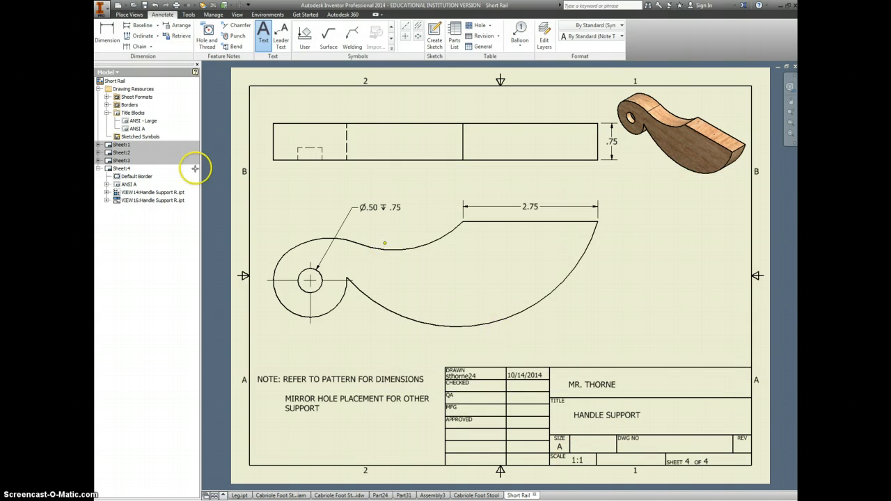
Add a fifth sheet to the drawing and look through the earlier sheets, ending on the new one
click(129, 14)
click(440, 32)
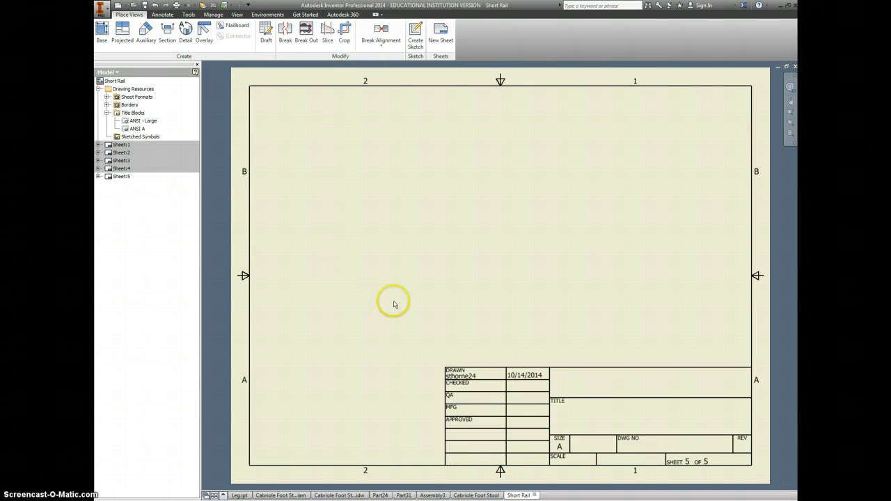
double_click(122, 144)
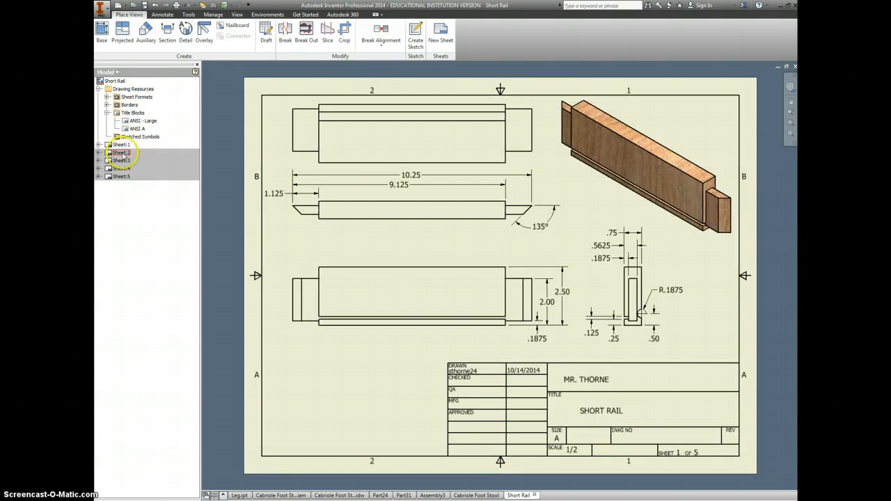
double_click(122, 153)
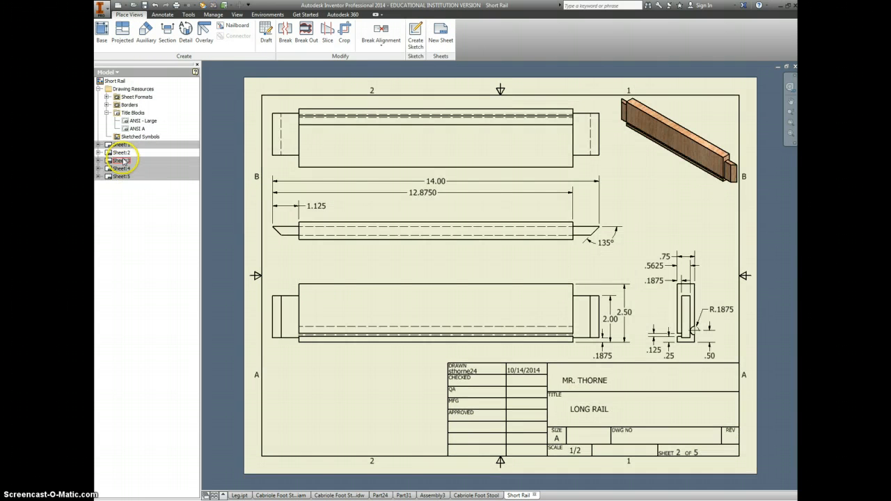
double_click(122, 160)
double_click(122, 168)
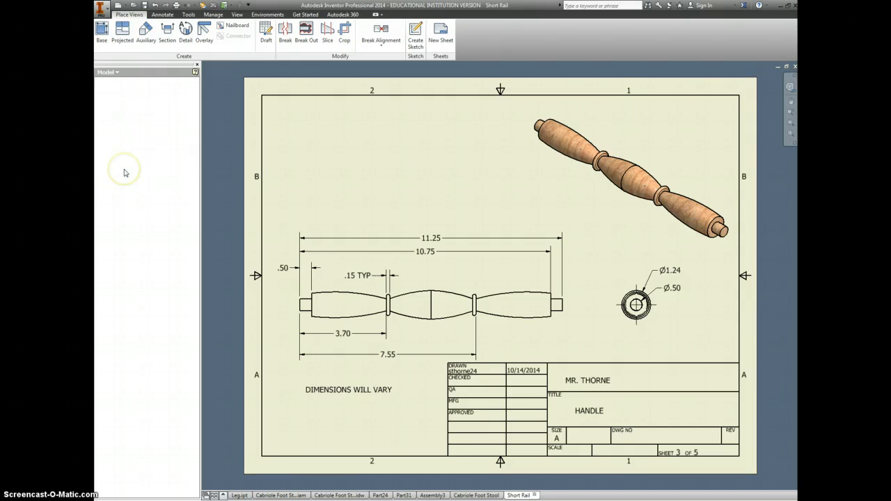
double_click(125, 178)
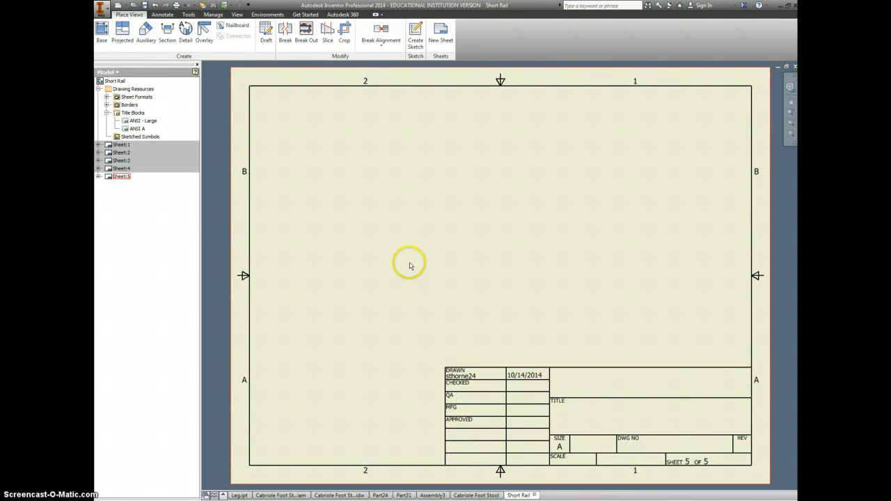
Save a copy of the Leg.ipt part as Nice Leg.ipt and show the new part in its home view
click(239, 495)
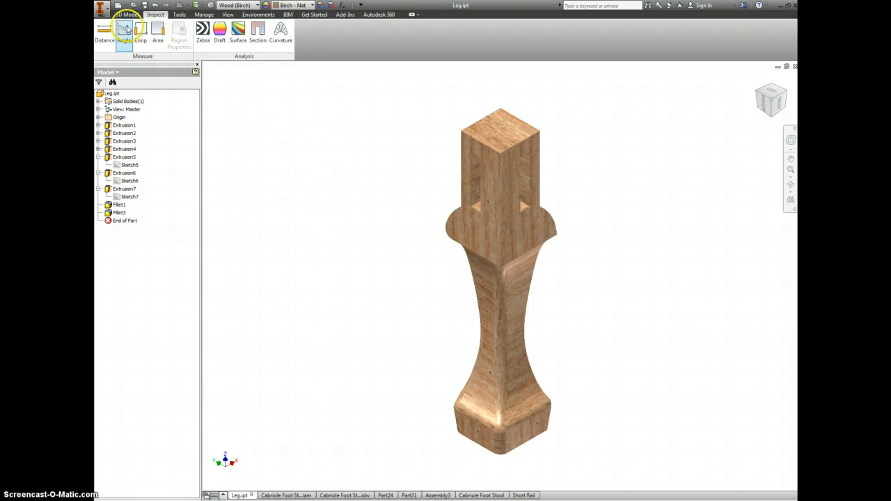
click(103, 9)
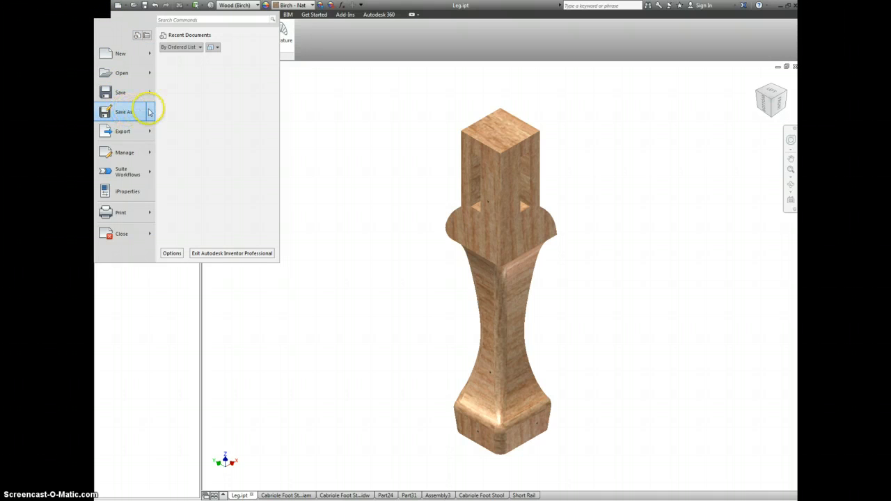
click(149, 112)
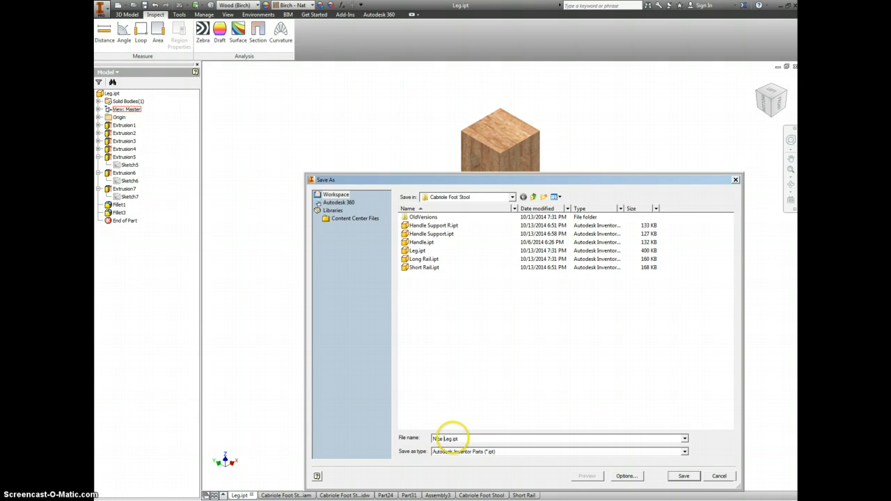
click(674, 479)
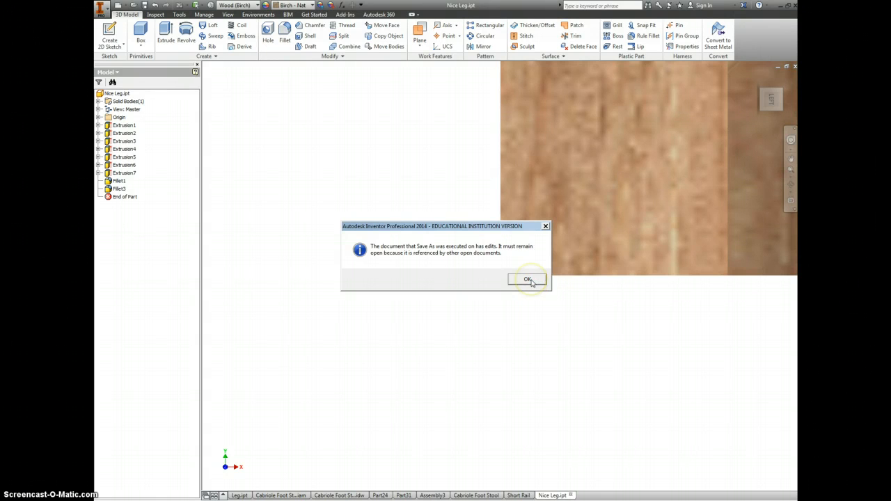
click(529, 281)
middle_click(515, 305)
middle_click(516, 305)
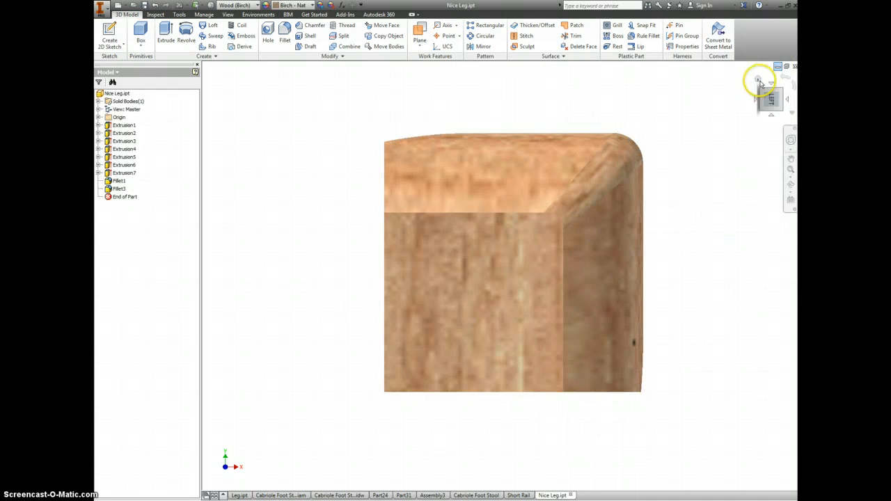
click(760, 82)
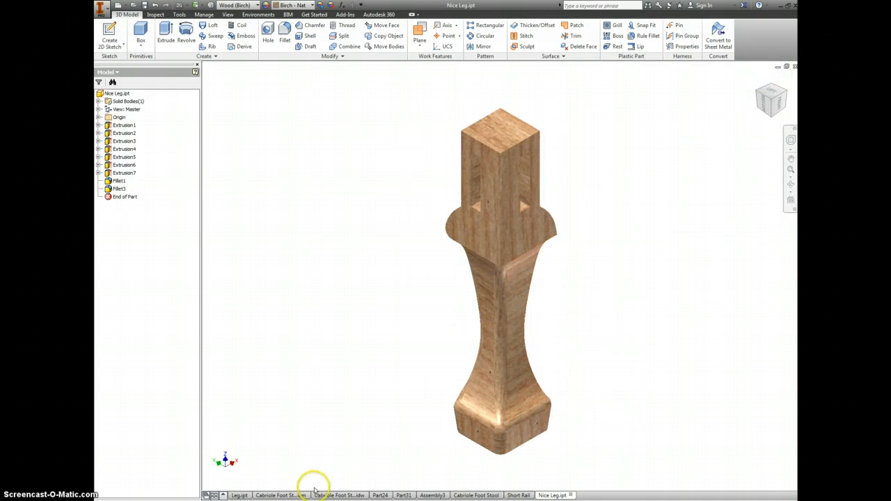
Examine the legs in the Cabriole Foot Stool assembly and look through the other open drawing and part documents
click(285, 495)
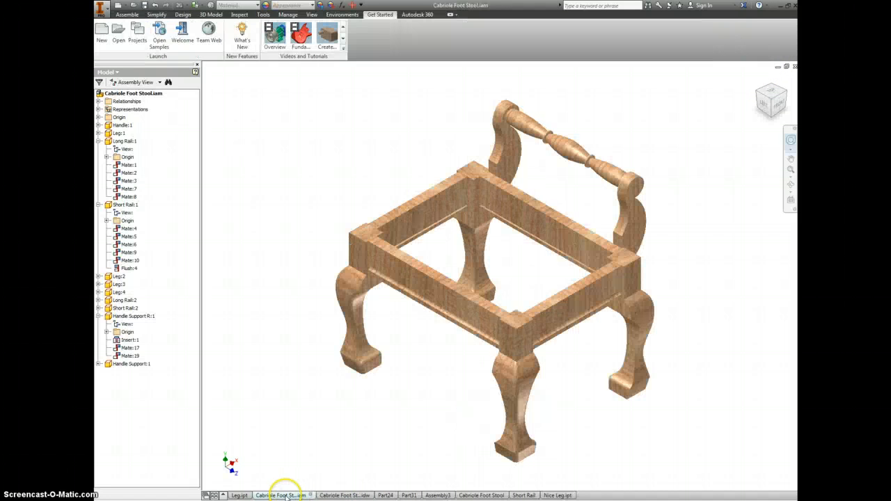
click(517, 395)
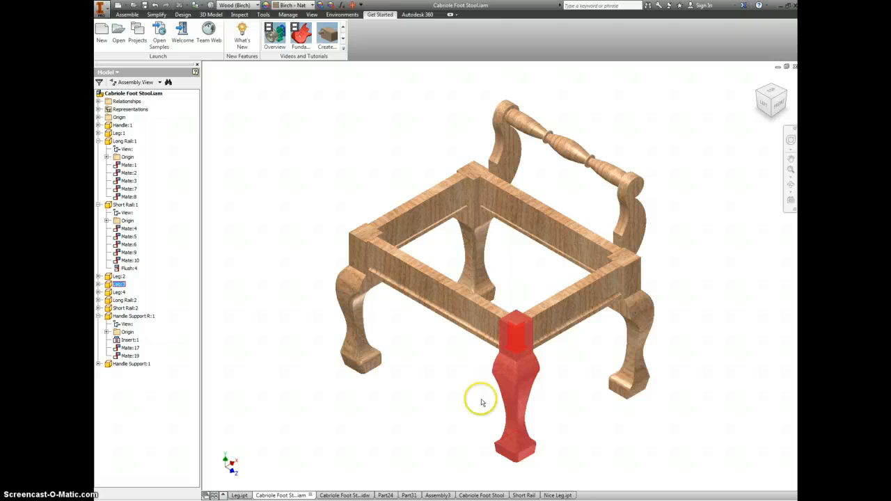
click(243, 495)
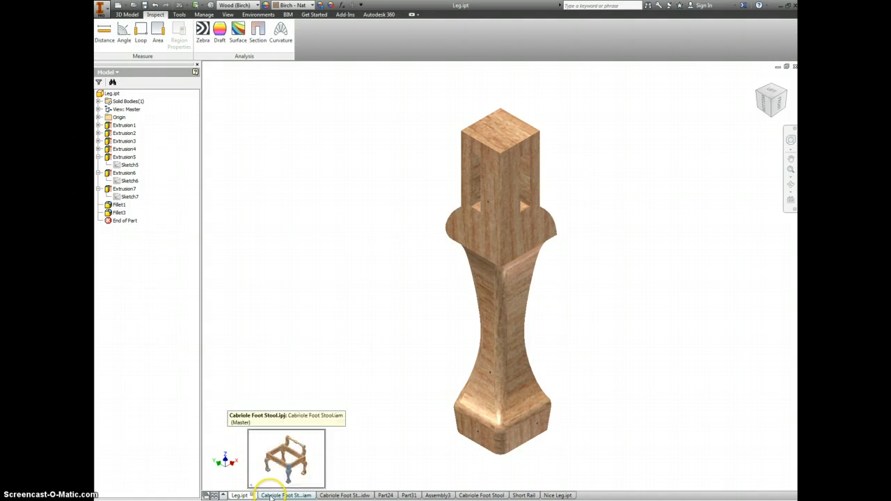
click(278, 495)
click(343, 494)
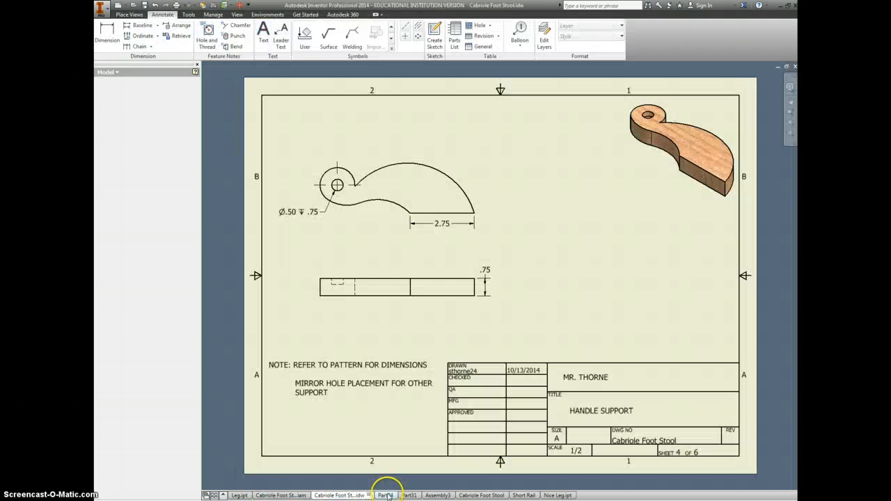
click(384, 494)
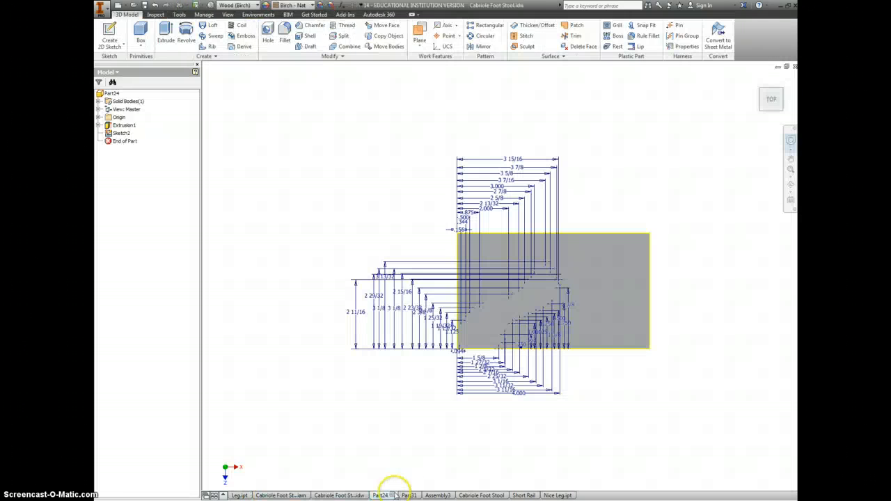
click(408, 494)
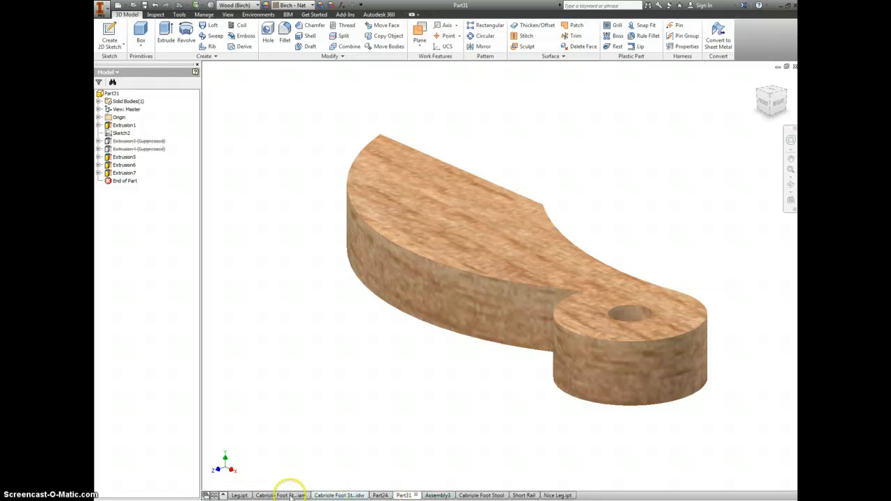
click(282, 495)
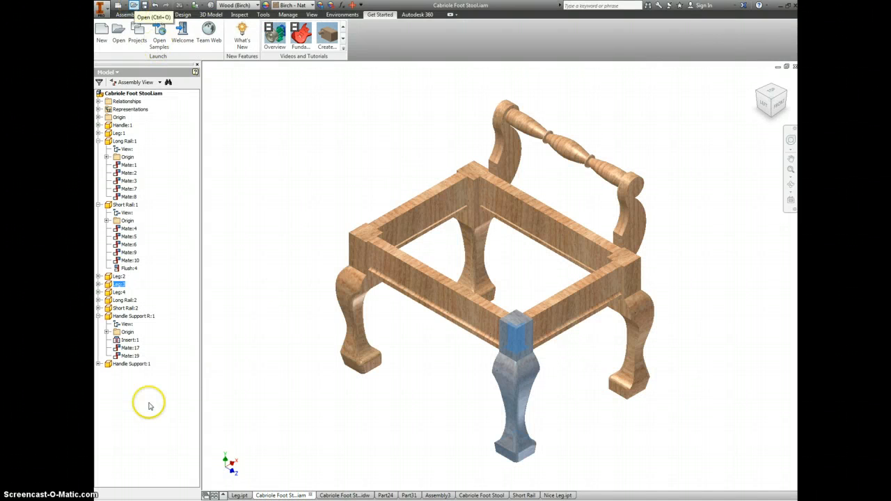
right_click(145, 500)
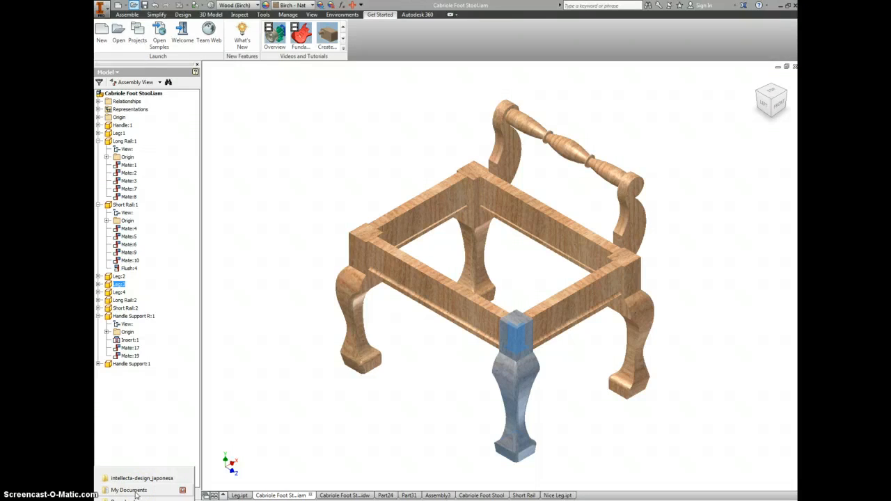
click(136, 494)
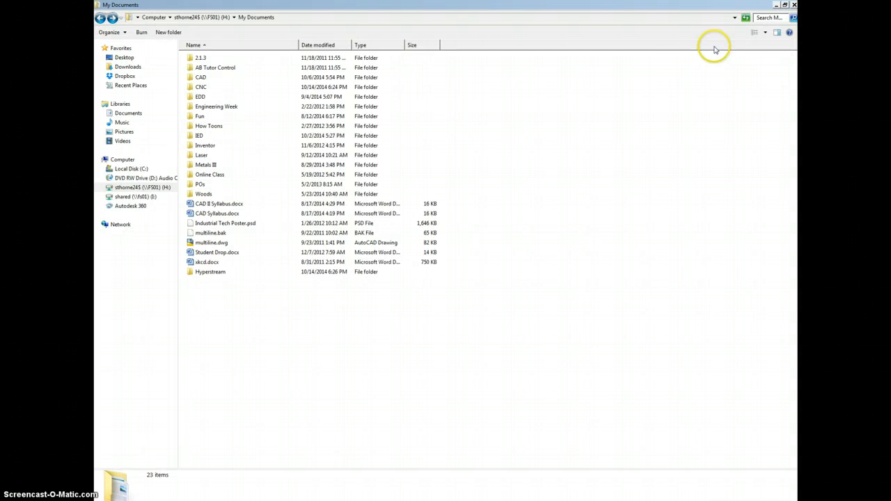
click(795, 5)
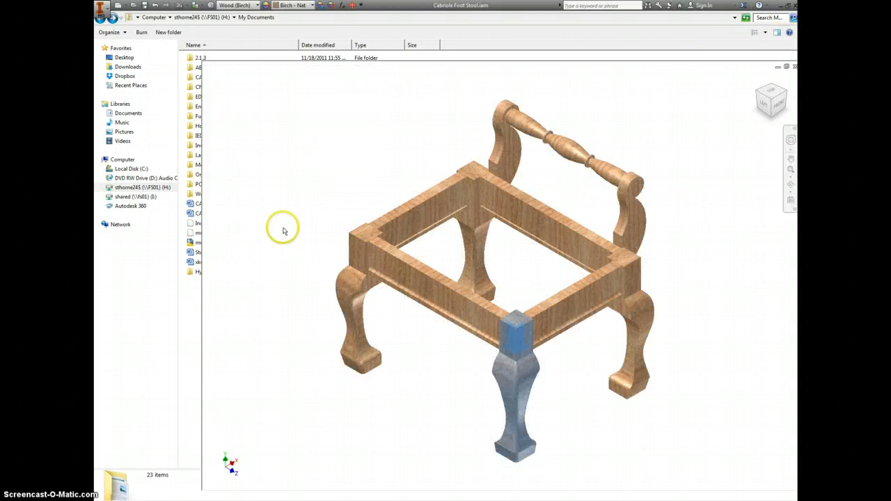
click(352, 299)
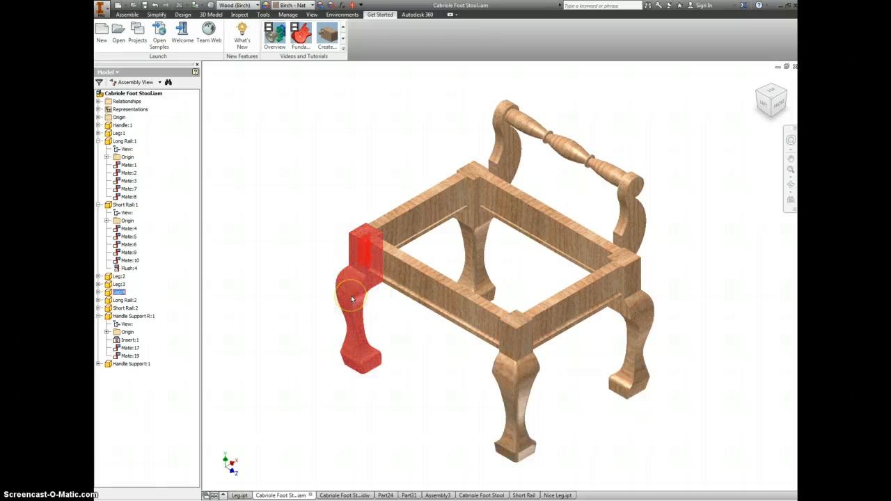
click(351, 295)
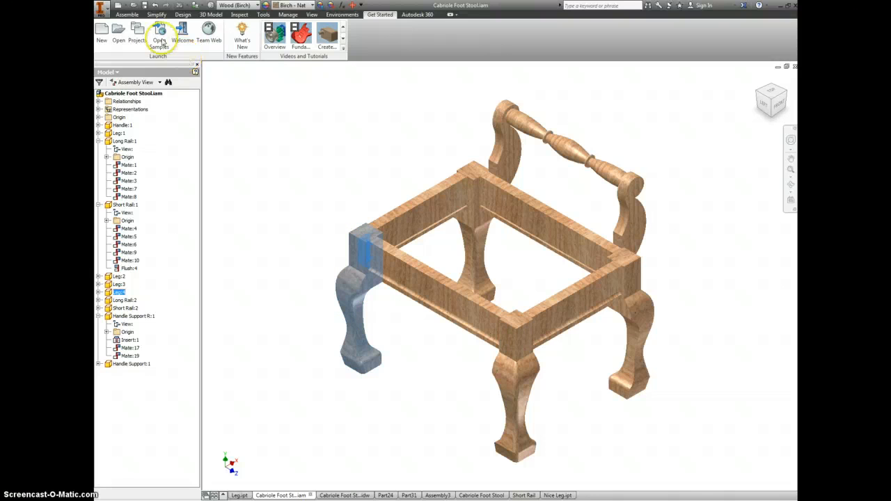
click(129, 15)
click(106, 44)
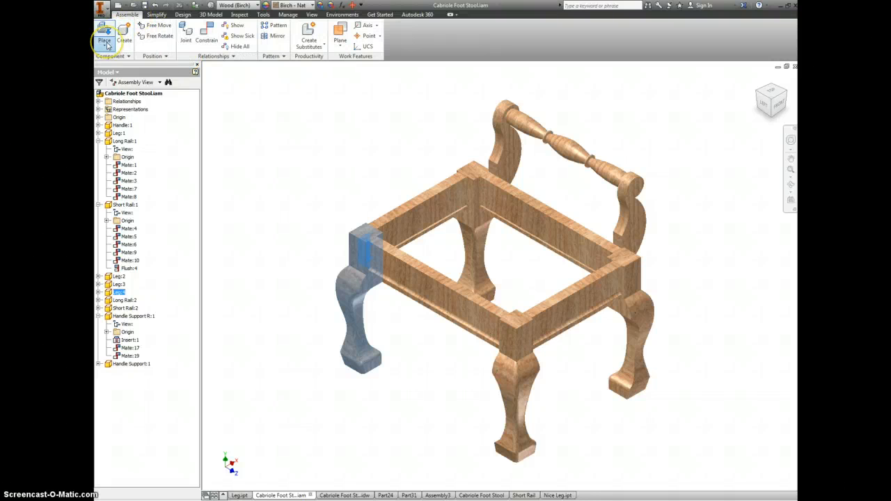
click(199, 60)
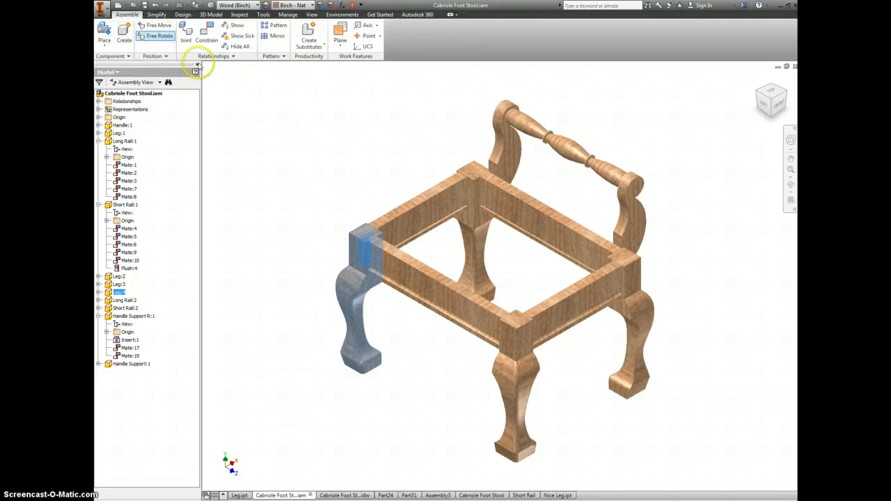
click(271, 106)
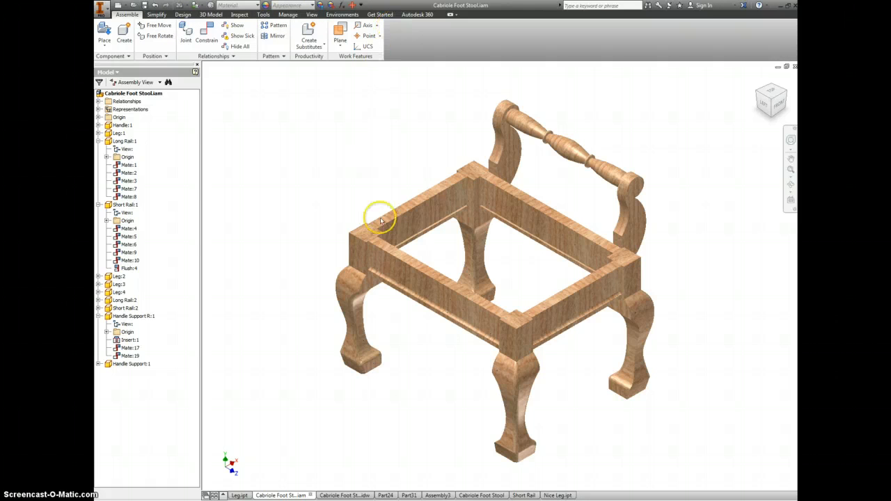
click(354, 278)
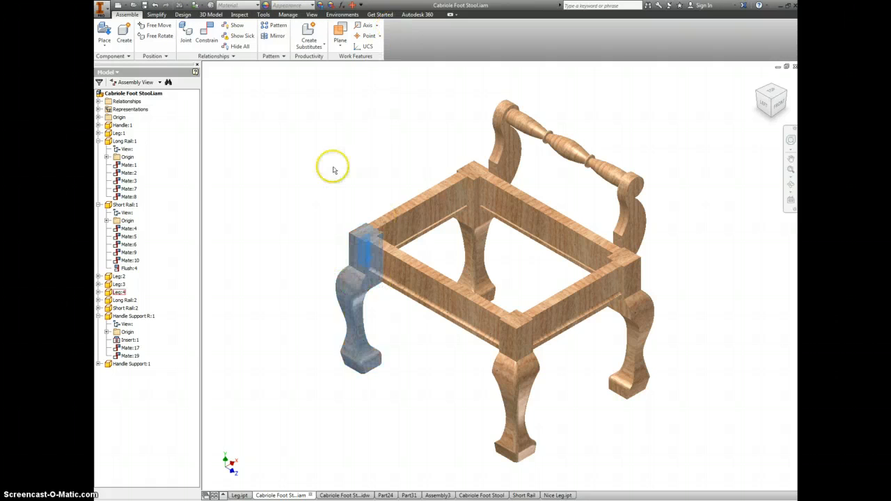
click(322, 46)
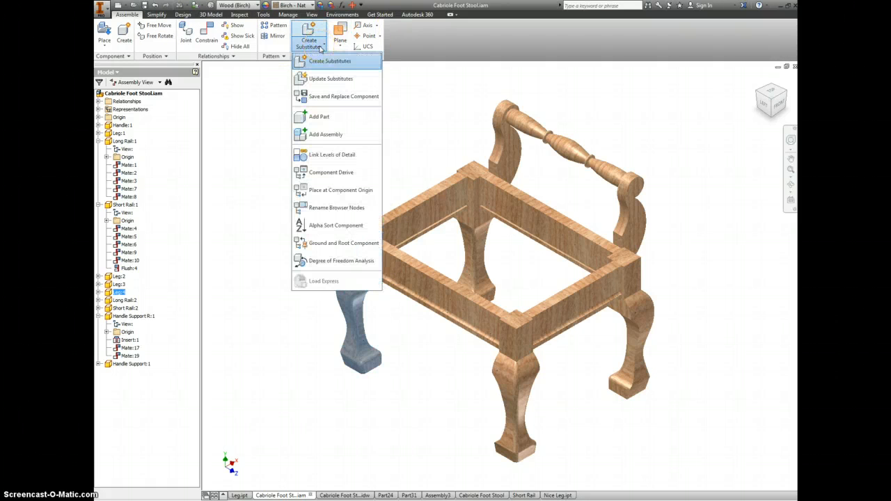
click(318, 66)
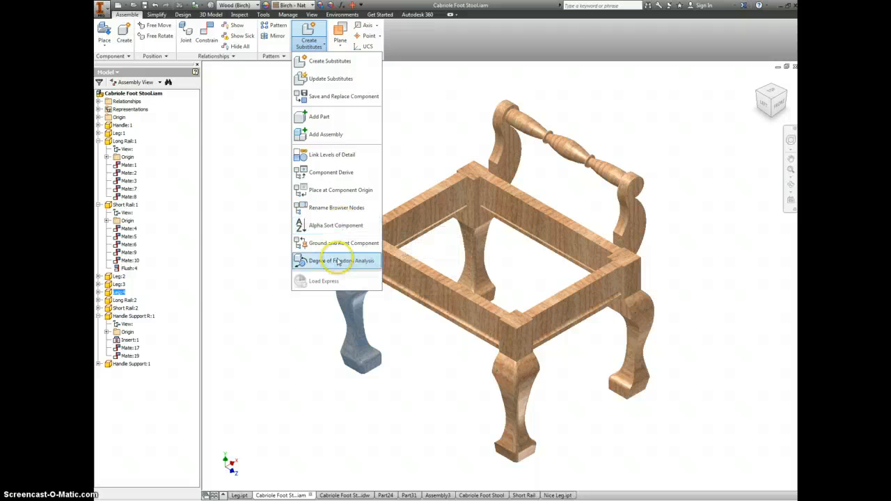
click(266, 52)
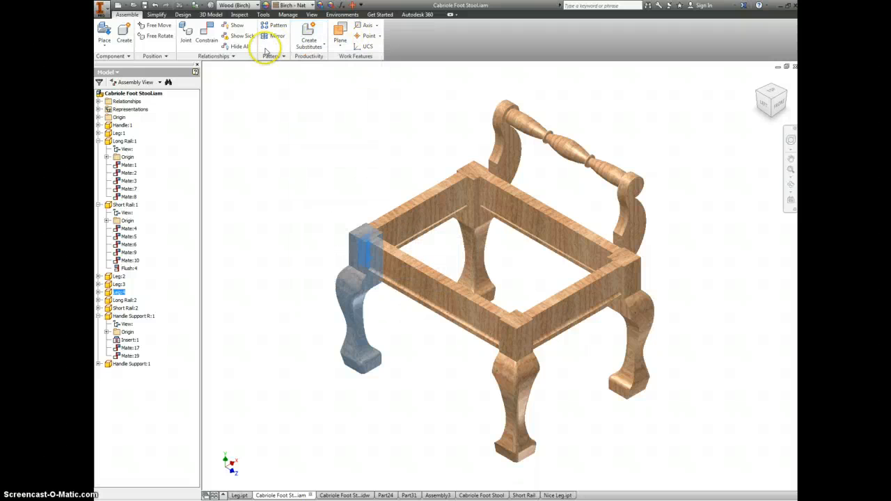
click(115, 56)
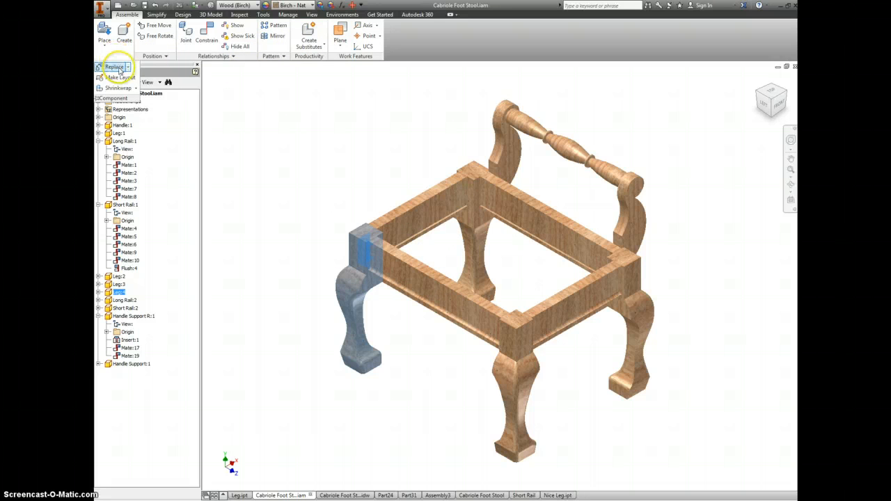
click(205, 89)
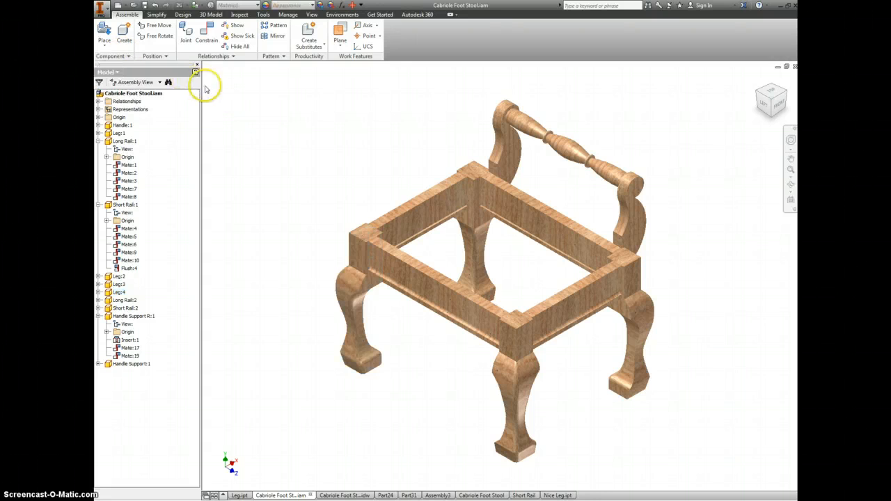
Replace all legs in the Cabriole Foot Stool assembly with Nice Leg.ipt, saving the session edits to Leg.ipt
click(115, 56)
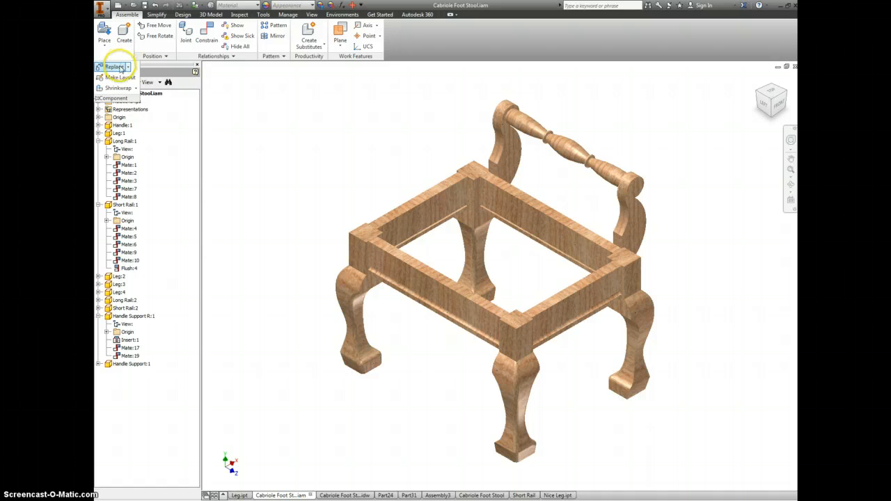
click(127, 67)
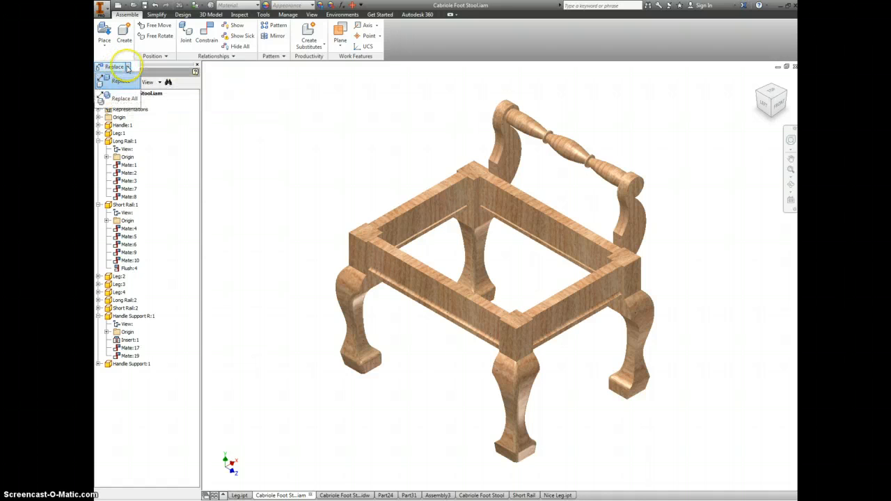
click(124, 98)
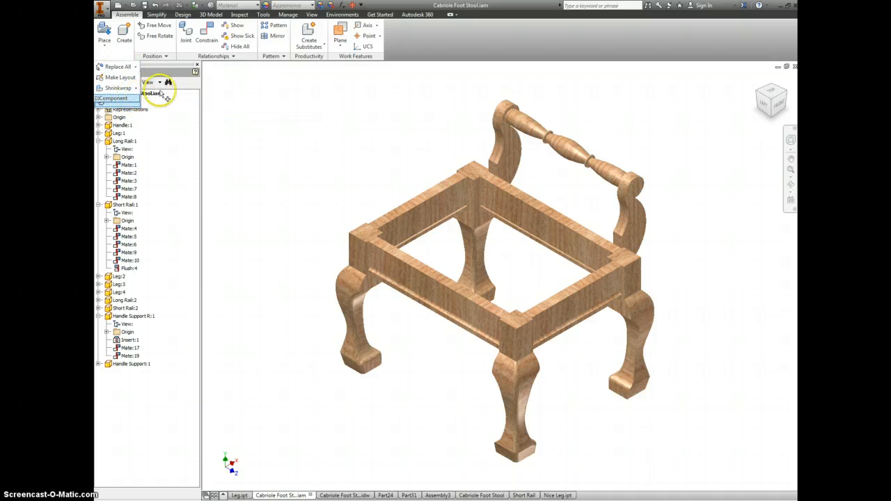
click(122, 67)
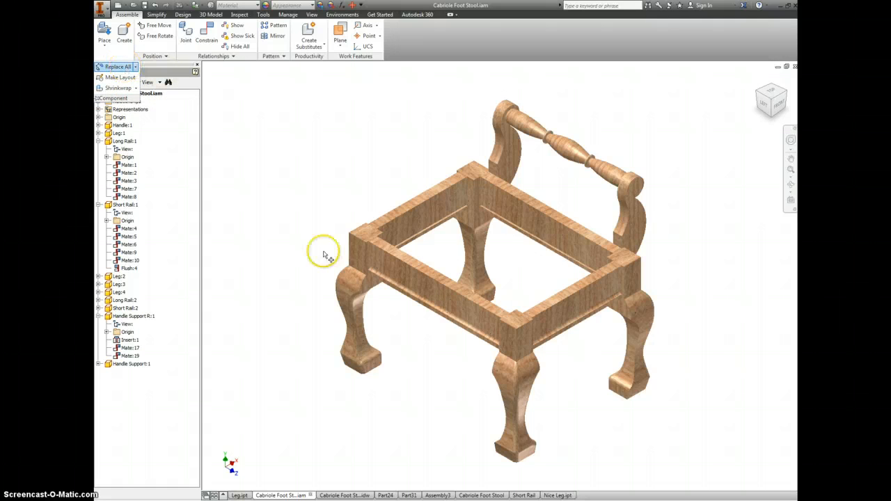
click(348, 287)
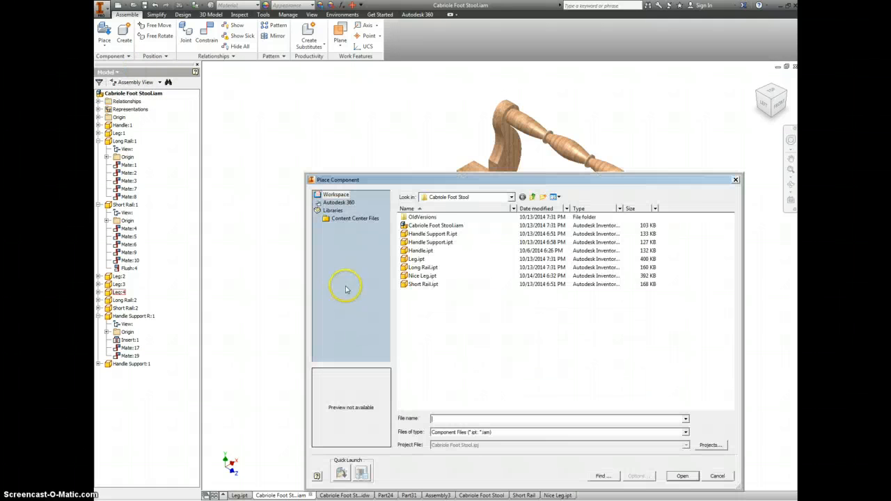
click(424, 275)
click(683, 477)
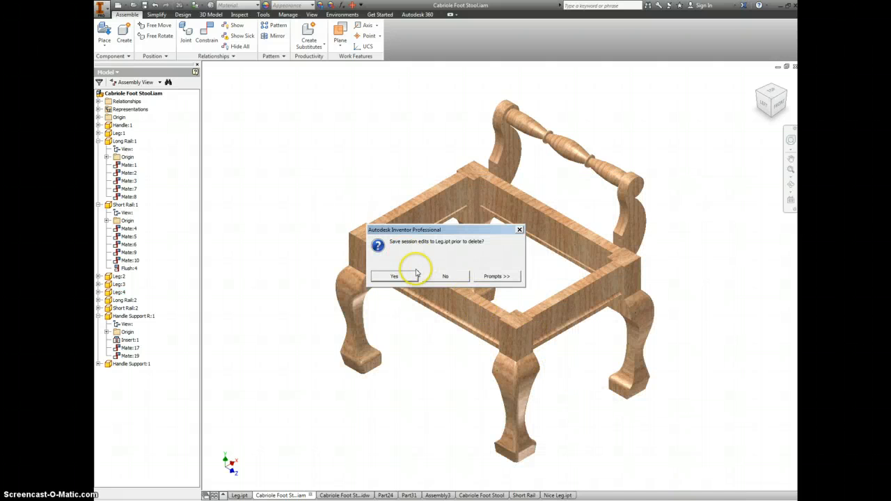
click(405, 276)
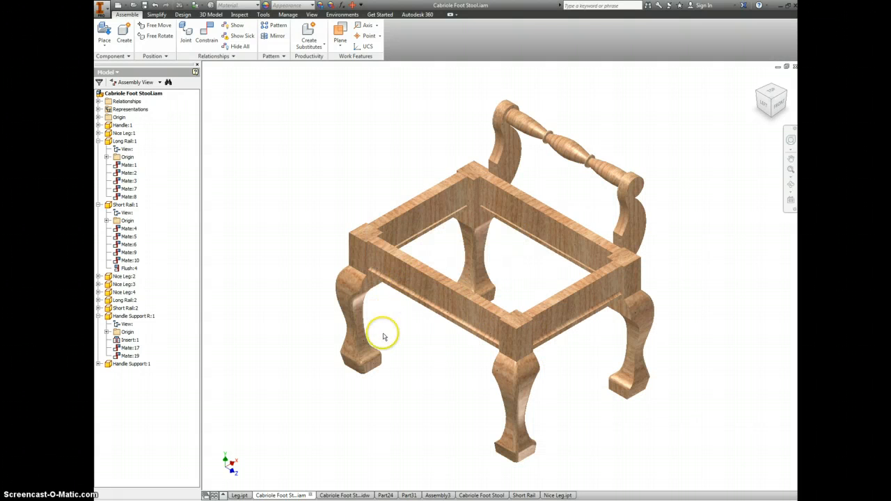
Suppress the Fillet3 and Fillet1 features in the Leg.ipt part
click(239, 495)
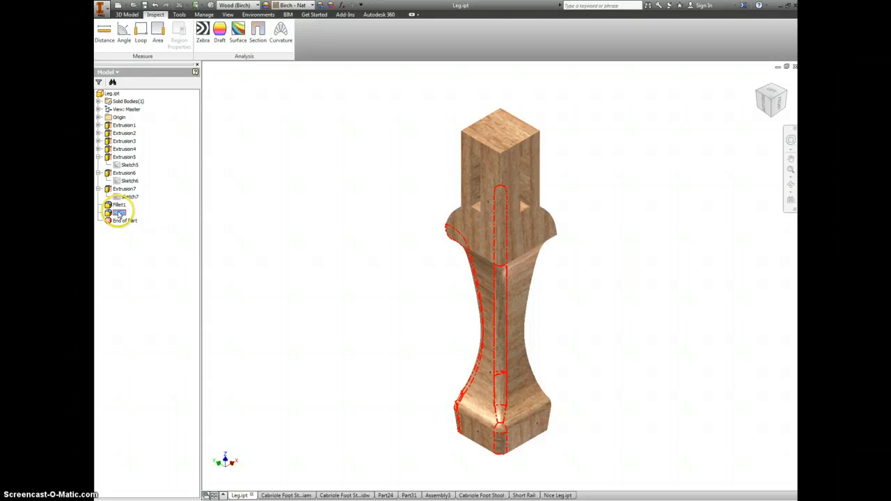
right_click(119, 213)
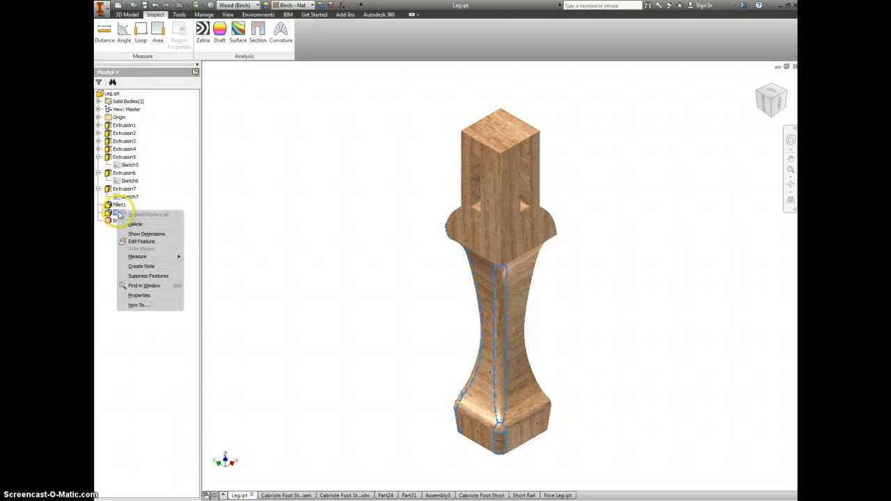
click(149, 276)
right_click(119, 206)
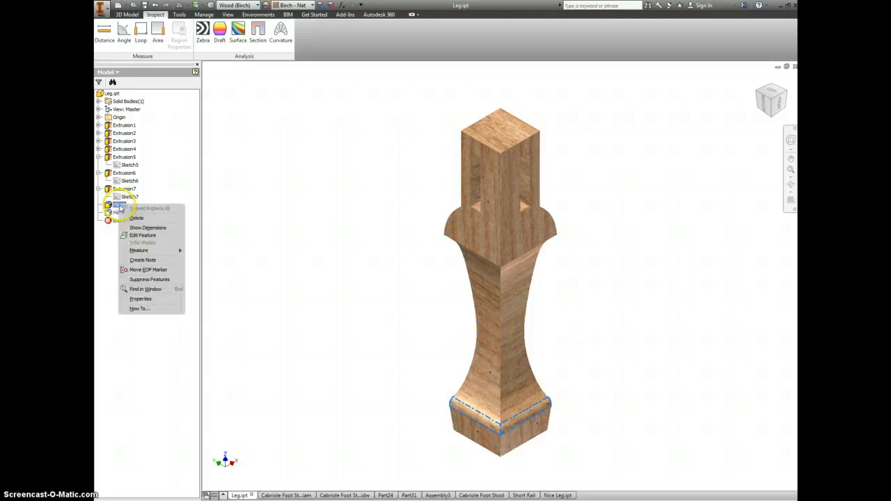
click(147, 280)
Suppress Extrusion7, Extrusion6 and Extrusion5 so only the leg's square blank with its mortises remains
right_click(119, 189)
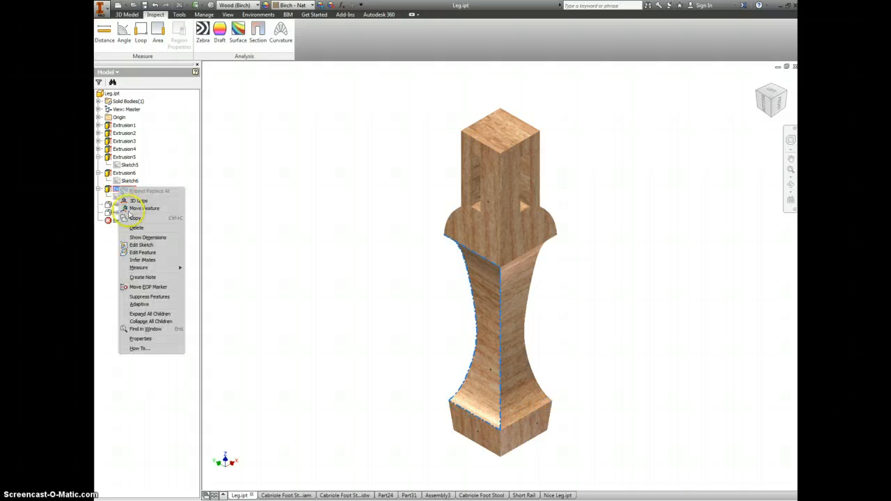
click(143, 288)
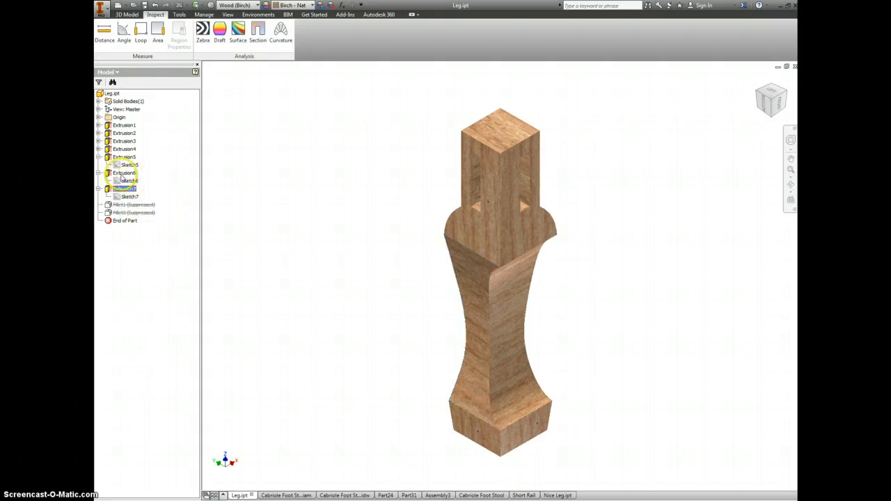
right_click(121, 173)
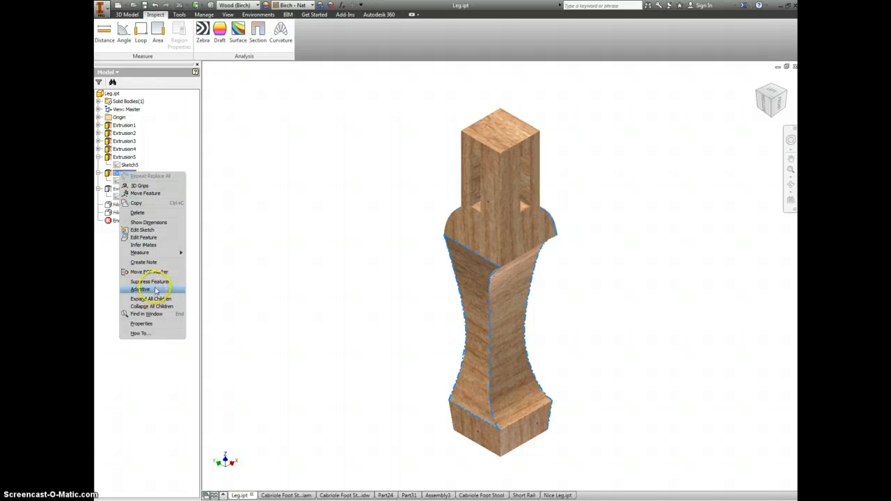
click(150, 281)
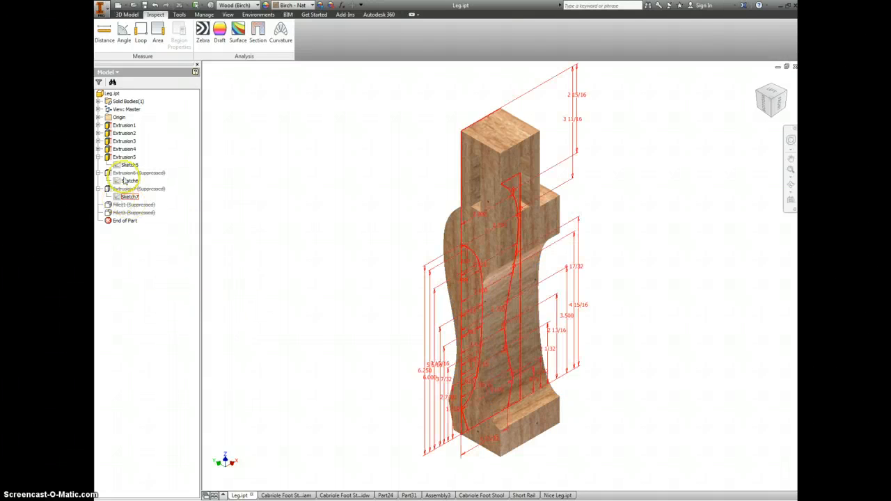
right_click(119, 157)
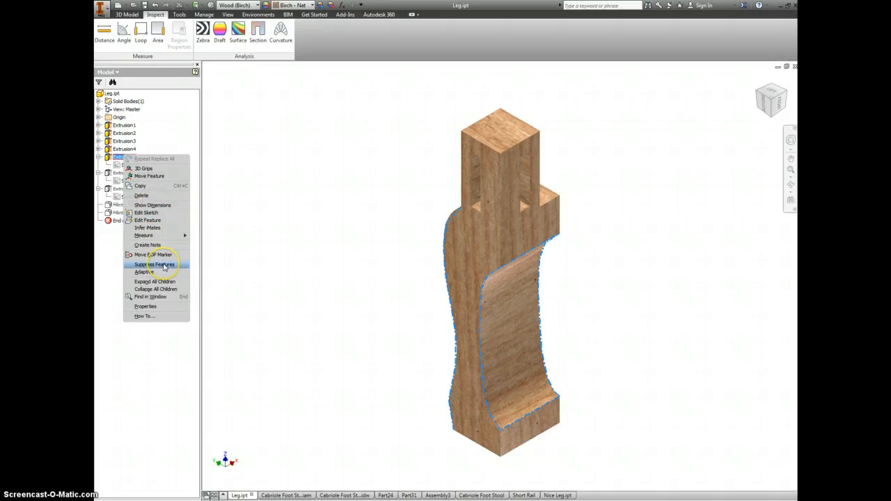
click(155, 265)
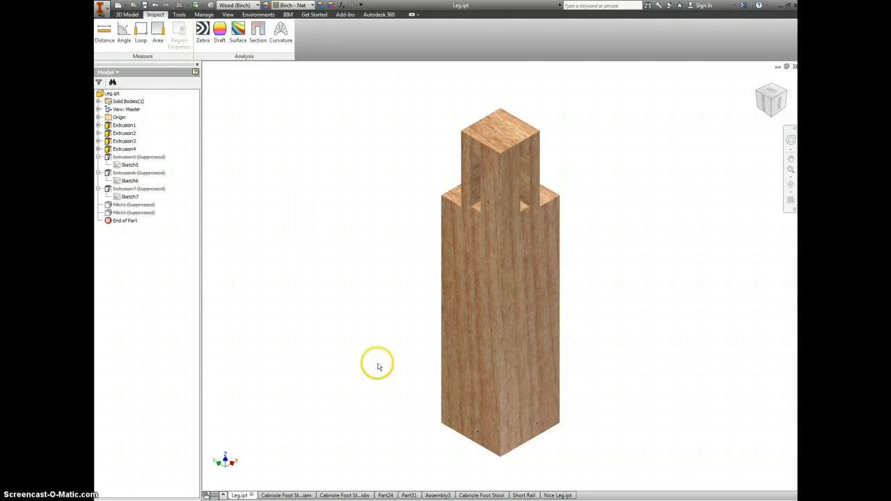
Look over the foot stool assembly, its drawing and the Nice Leg part, ending on the Short Rail drawing's blank fifth sheet
click(296, 496)
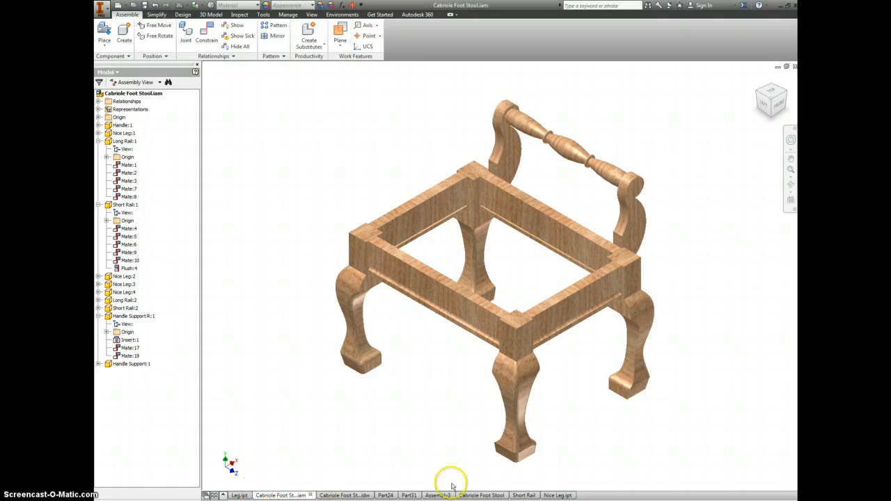
click(341, 495)
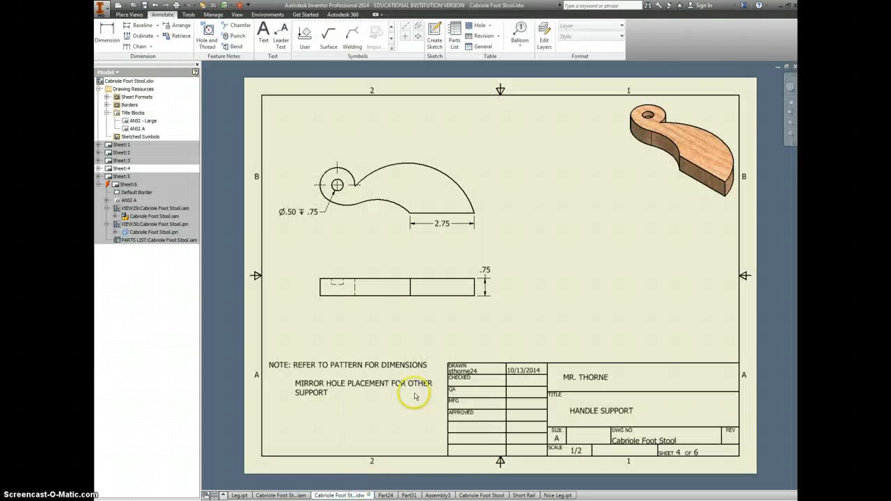
click(554, 494)
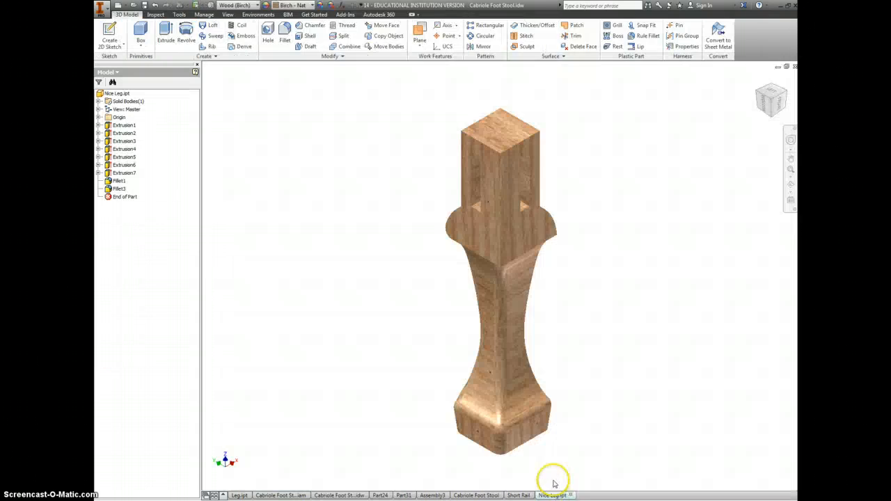
click(519, 495)
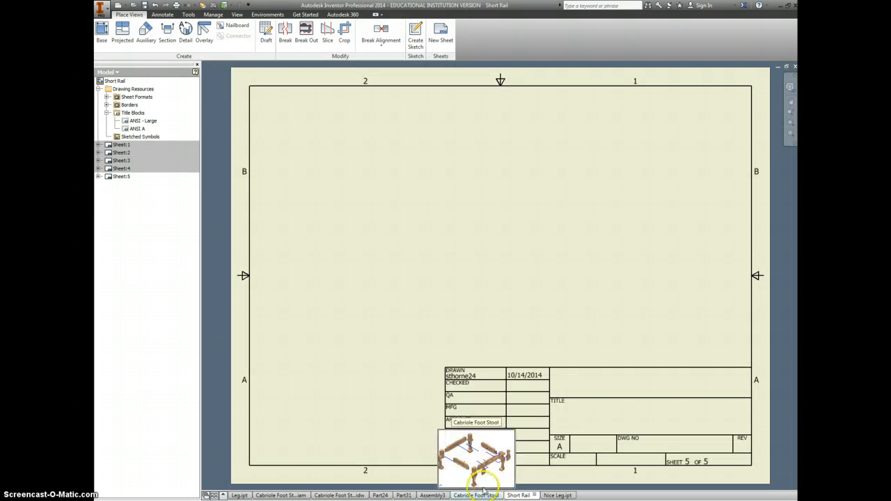
Place a front base view of Leg.ipt at scale 1/2 in the lower part of the fifth sheet
click(102, 29)
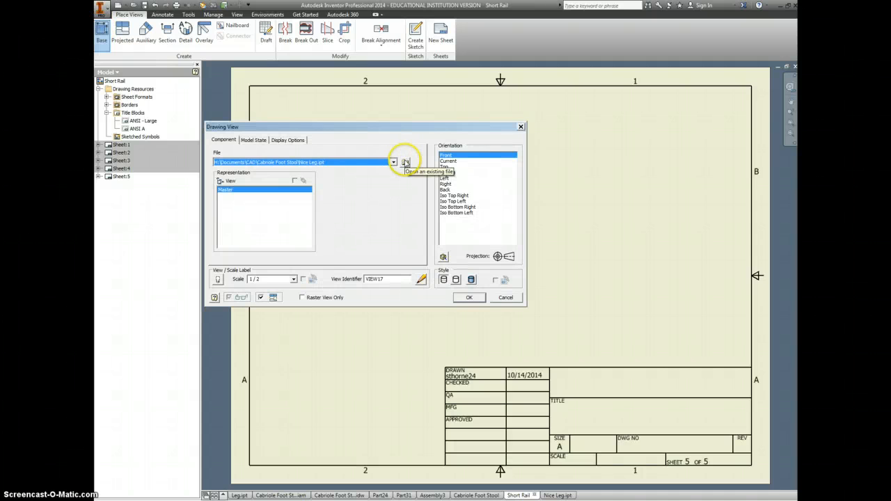
click(405, 162)
click(338, 216)
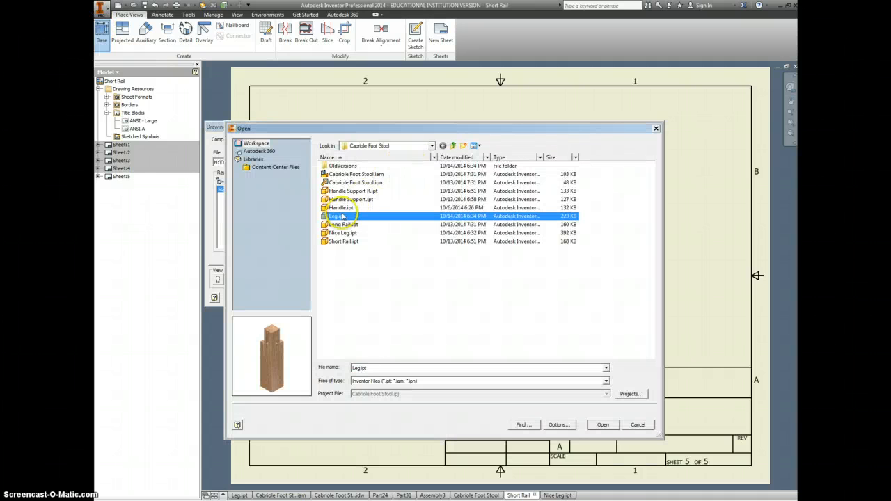
click(602, 425)
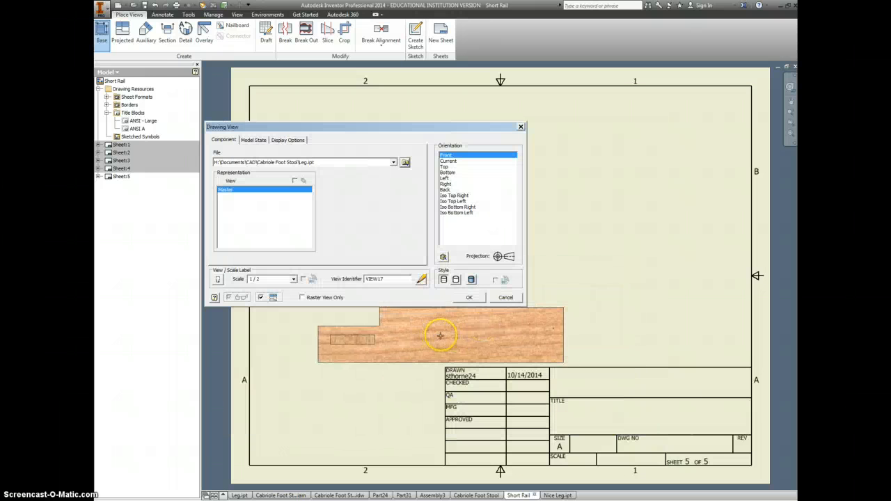
click(397, 326)
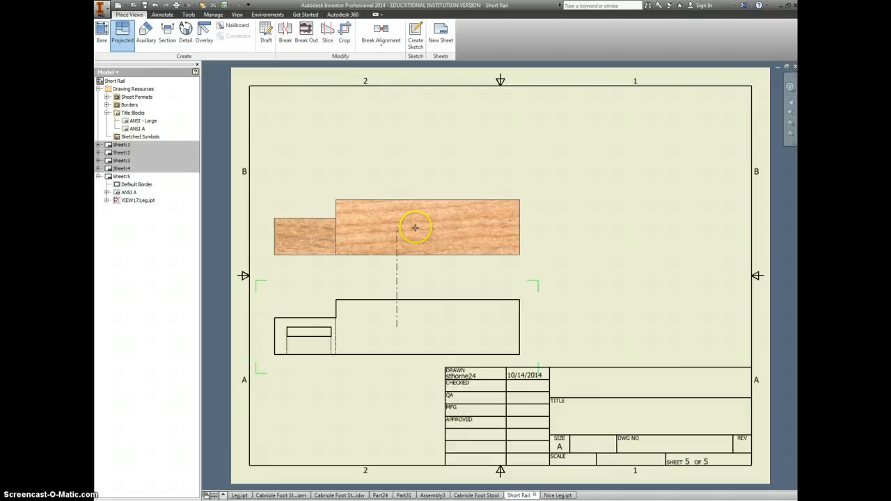
Project views of the leg above, below and beside the base view, plus an isometric view in the sheet's upper right
click(400, 208)
click(391, 417)
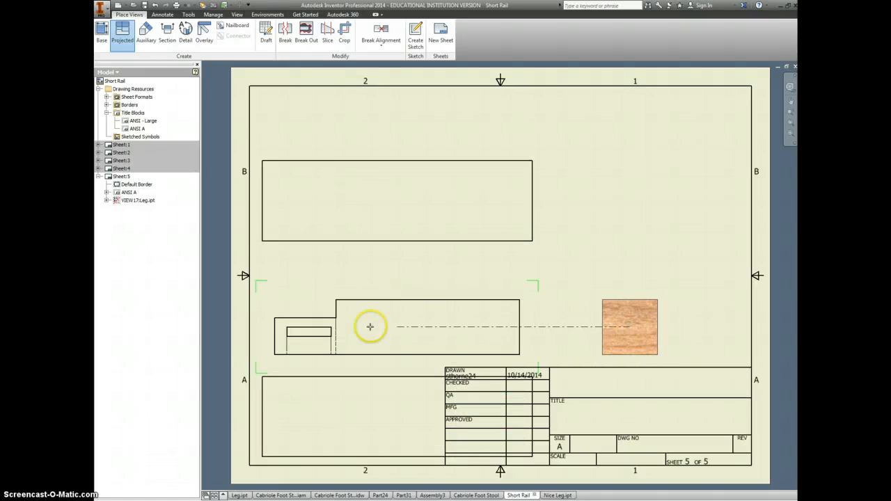
click(230, 326)
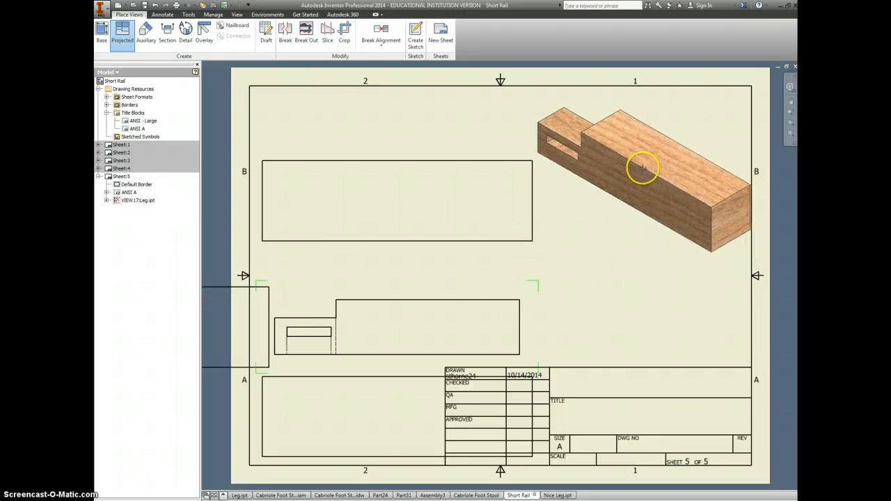
click(640, 167)
right_click(642, 168)
click(670, 167)
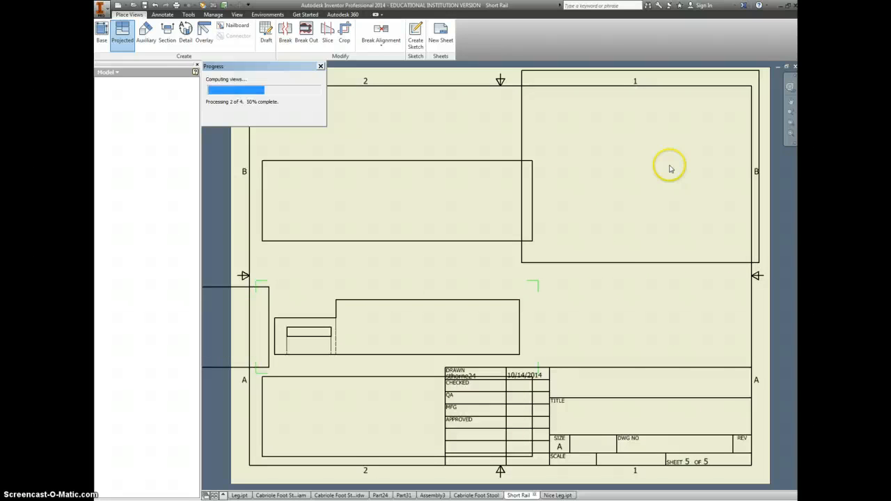
Set the isometric leg view to shaded at scale 1:4 and tuck it into the sheet's upper right corner
double_click(630, 247)
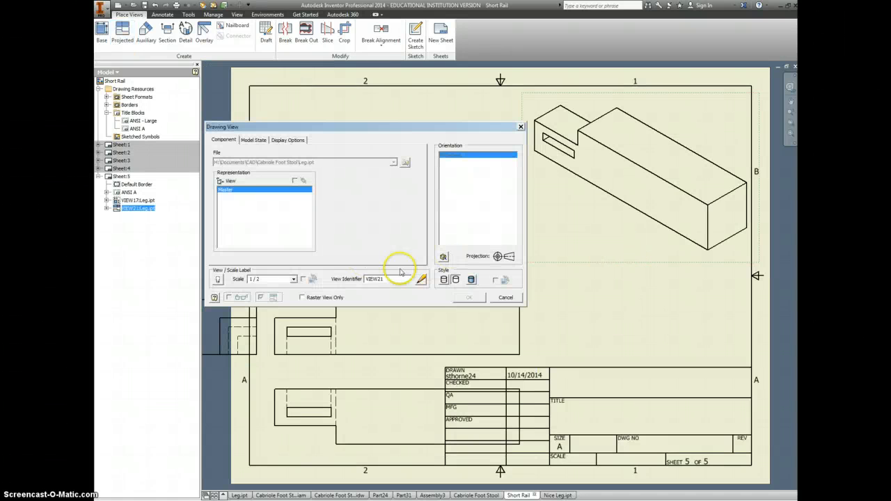
click(472, 281)
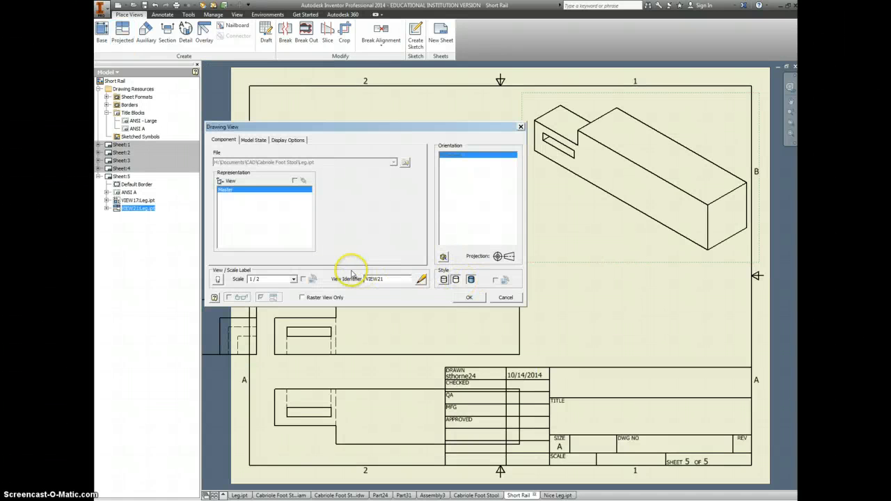
click(294, 279)
click(275, 320)
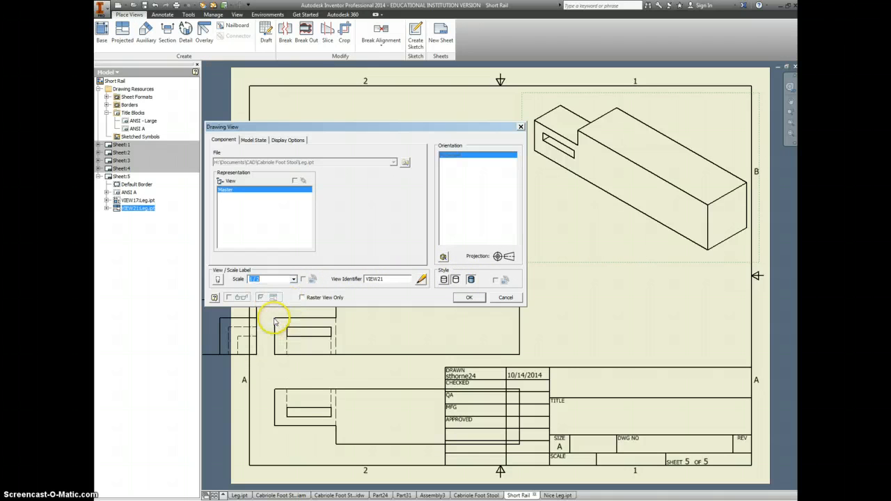
click(294, 280)
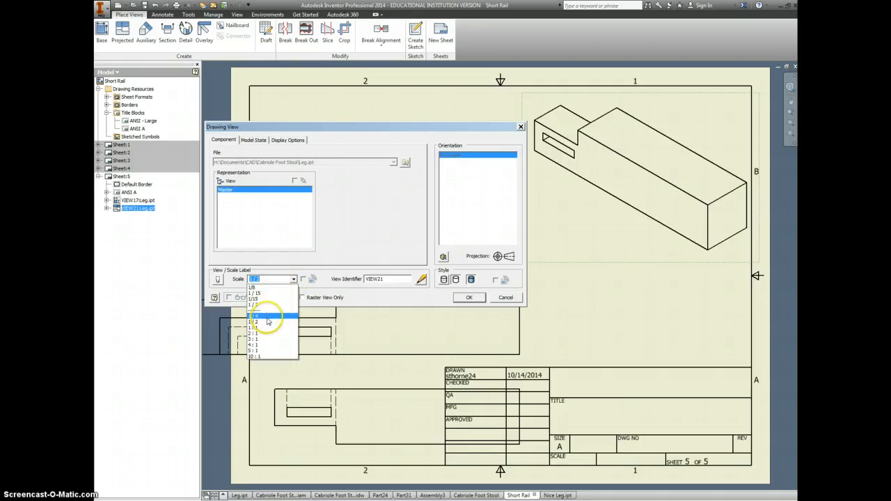
click(251, 298)
click(462, 298)
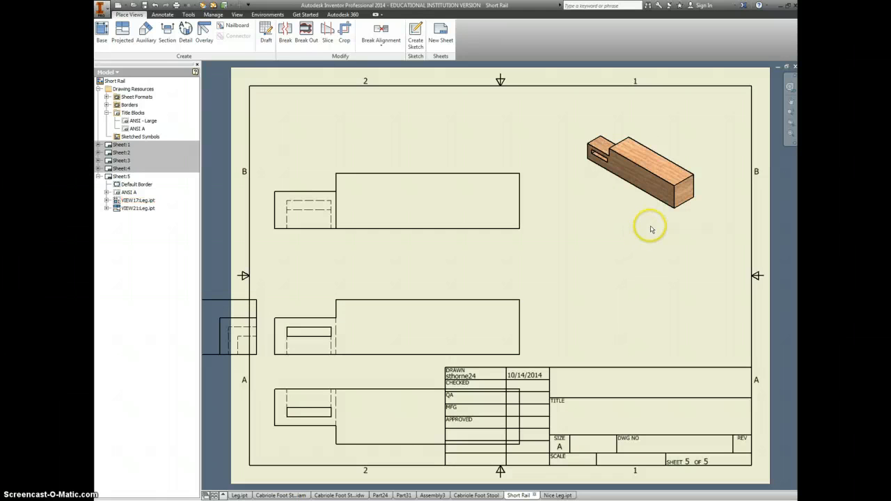
mouse_move(650, 225)
mouse_down()
mouse_move(698, 215)
mouse_move(700, 176)
mouse_move(702, 182)
mouse_up()
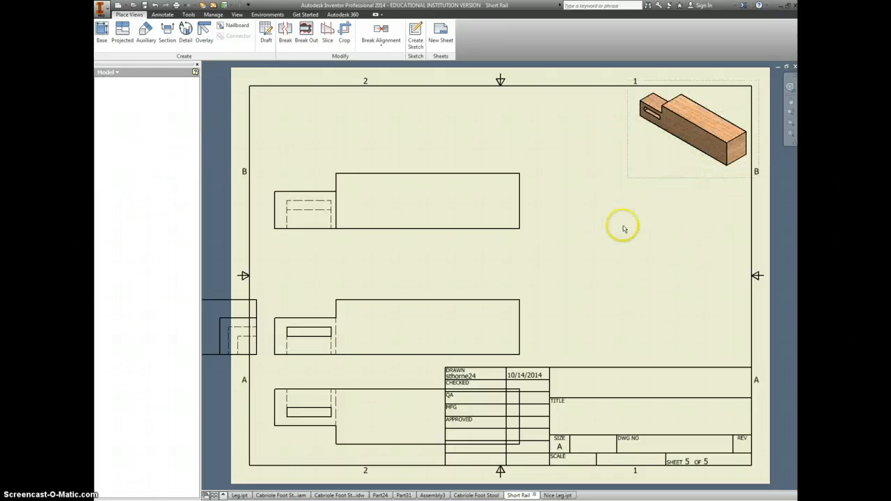
Move the orthographic leg views toward the middle of the sheet and stack the three long views closer together
drag(533, 237, 551, 213)
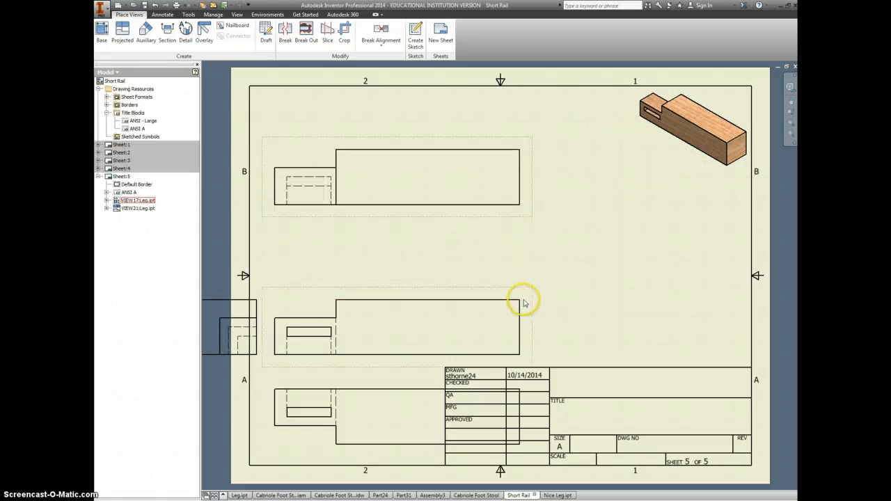
mouse_move(531, 304)
mouse_down()
mouse_move(580, 302)
mouse_move(591, 278)
mouse_move(627, 249)
mouse_move(629, 185)
mouse_up()
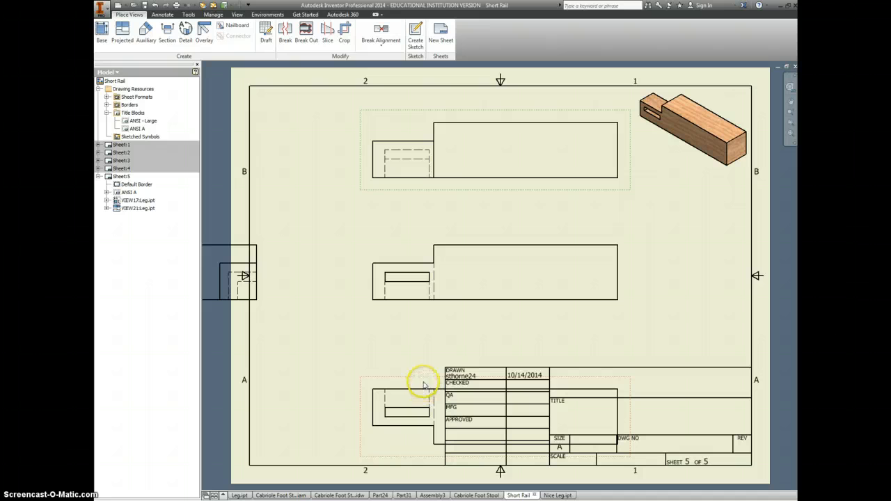
drag(428, 383, 434, 319)
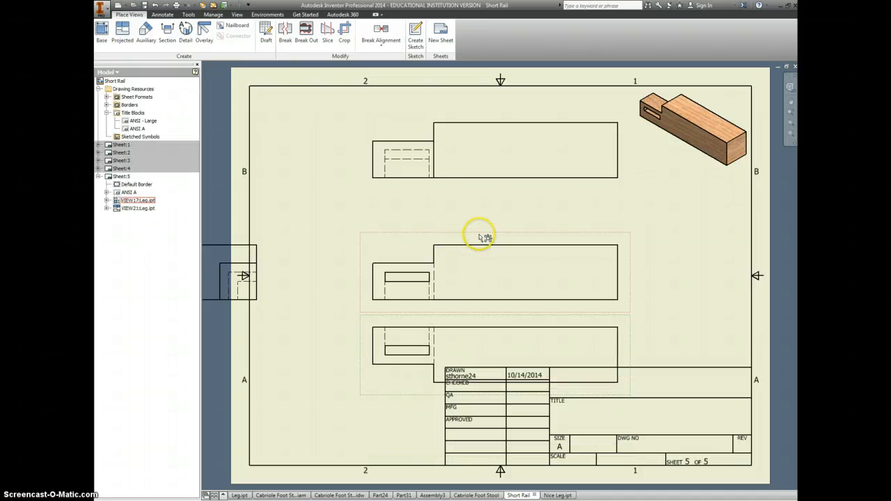
mouse_move(477, 234)
mouse_down()
mouse_move(483, 202)
mouse_move(466, 192)
mouse_up()
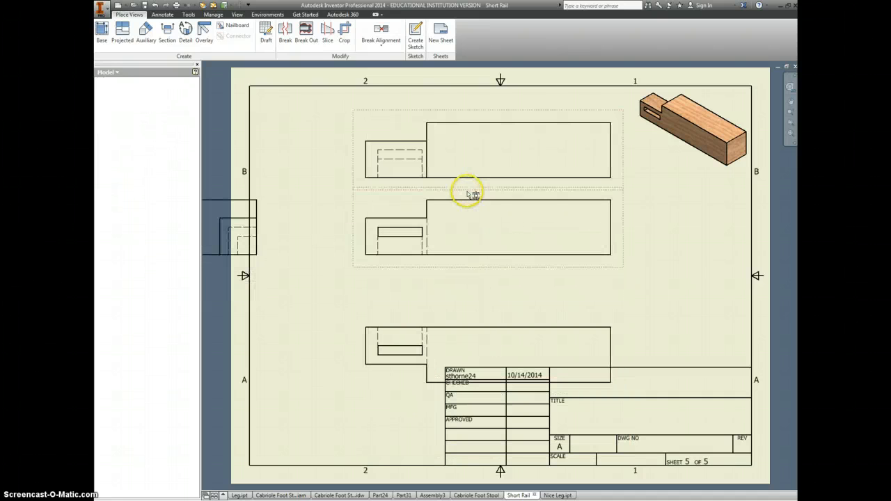
Delete the uppermost projected view of the leg, above the base view
right_click(395, 134)
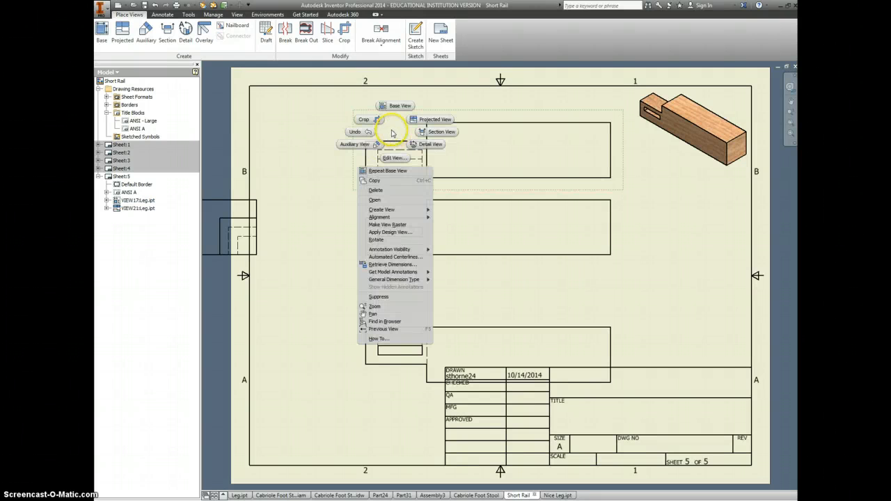
click(400, 190)
click(480, 279)
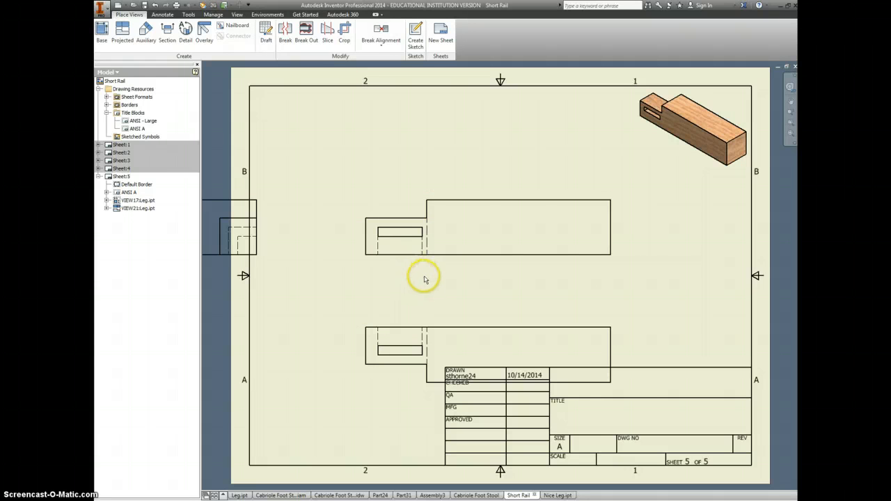
Rearrange the remaining leg views above the title block and bring the end view inside the sheet border
drag(429, 266, 428, 219)
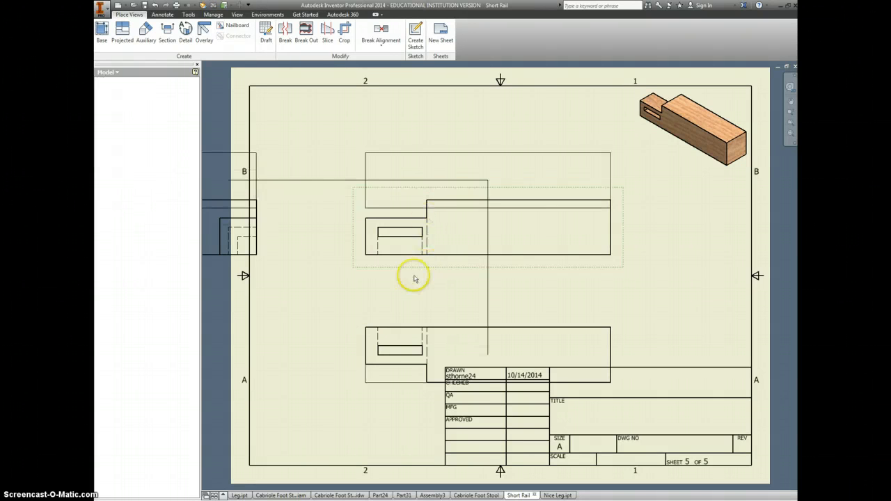
drag(432, 313, 437, 258)
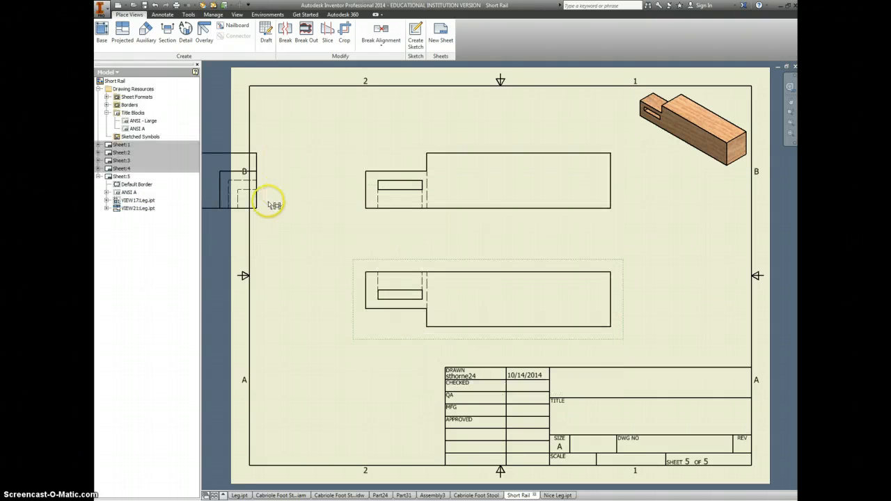
drag(278, 199, 318, 226)
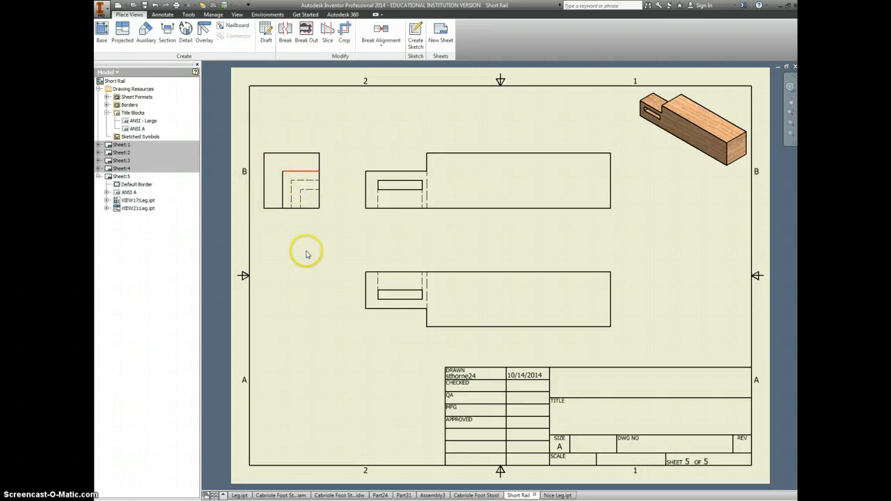
Set the leg's base view style to hidden lines removed
double_click(418, 221)
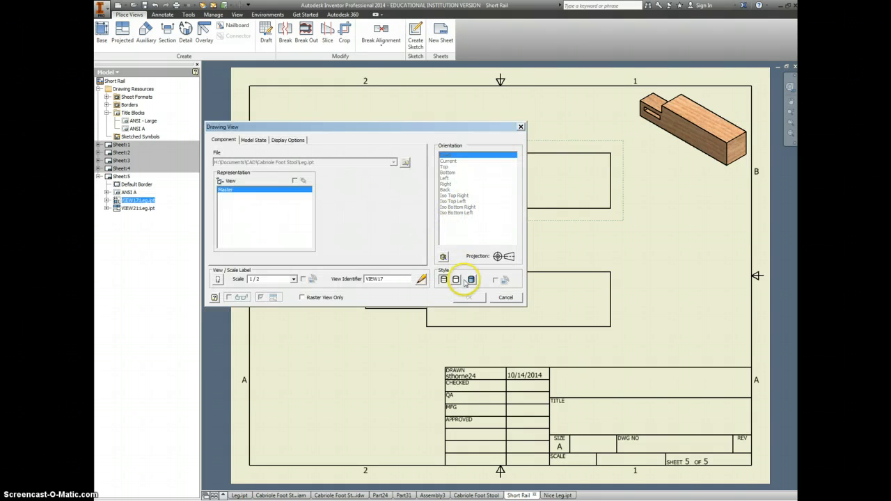
click(455, 279)
click(464, 298)
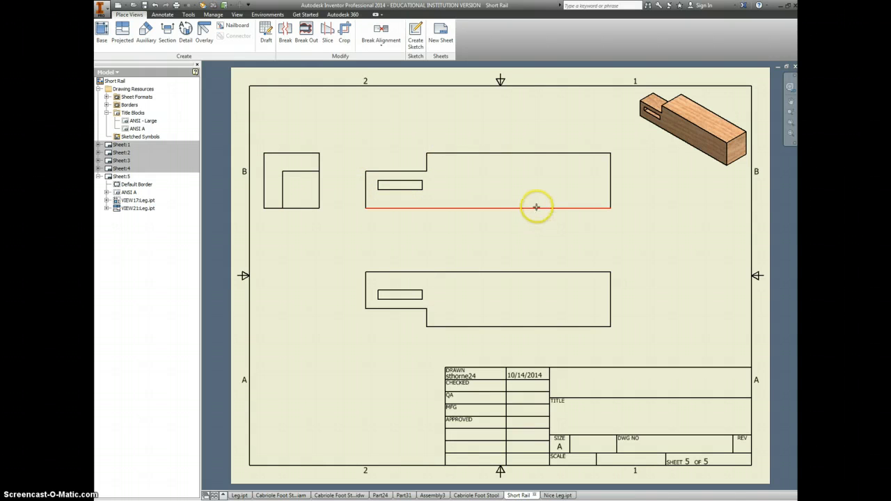
click(536, 207)
click(484, 170)
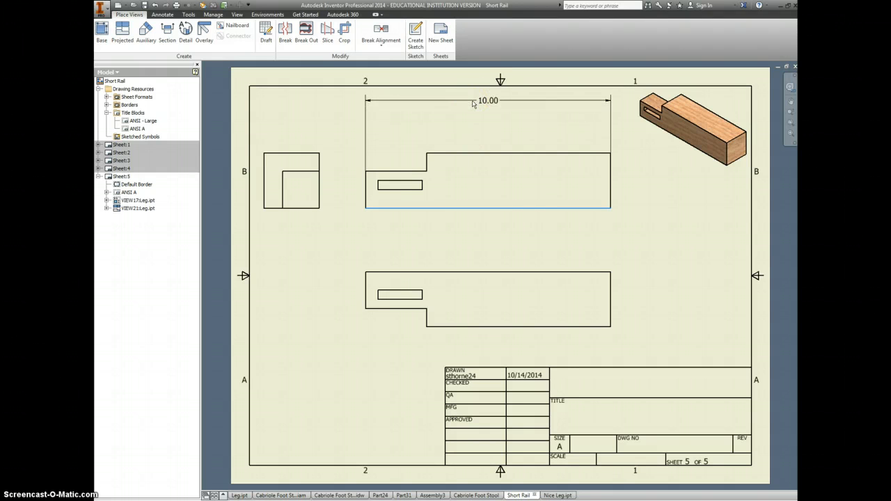
key(Escape)
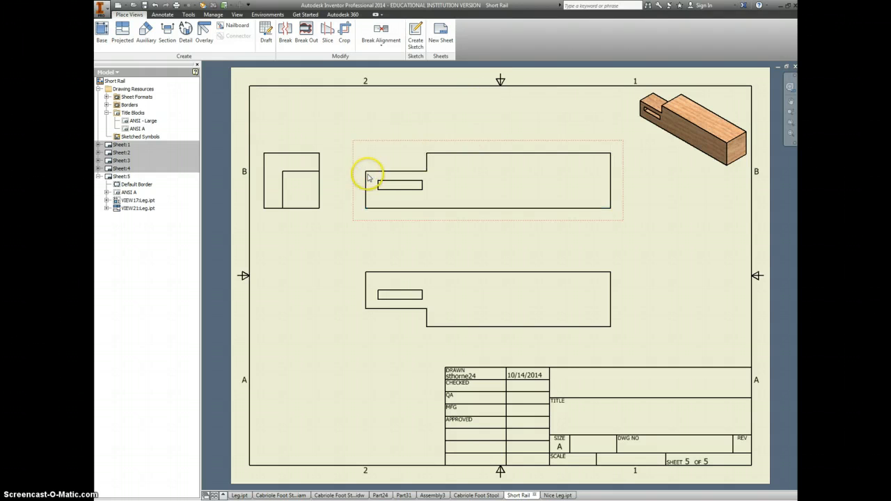
Dimension the leg's overall length and the length of its notched end above the base view
click(364, 171)
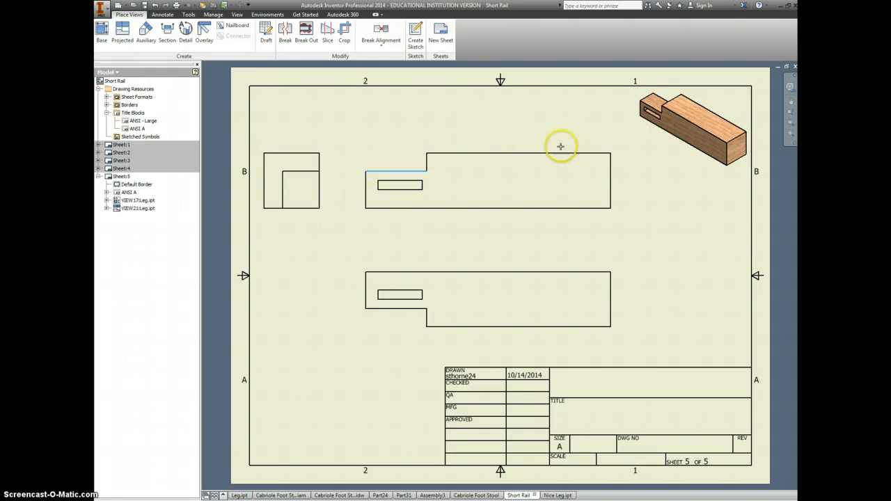
click(604, 152)
click(508, 107)
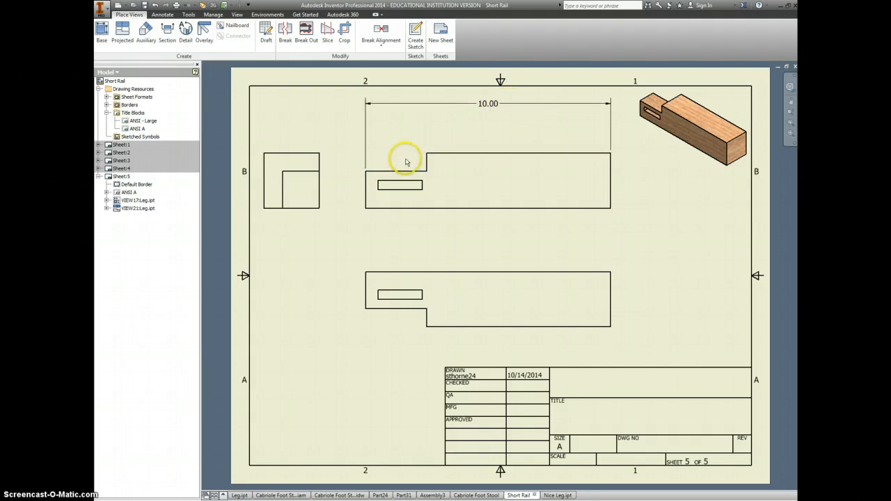
click(365, 179)
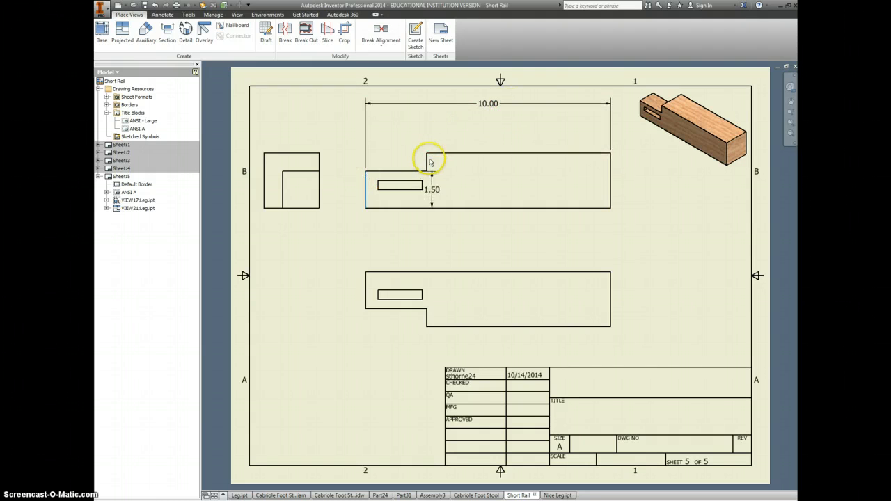
click(426, 159)
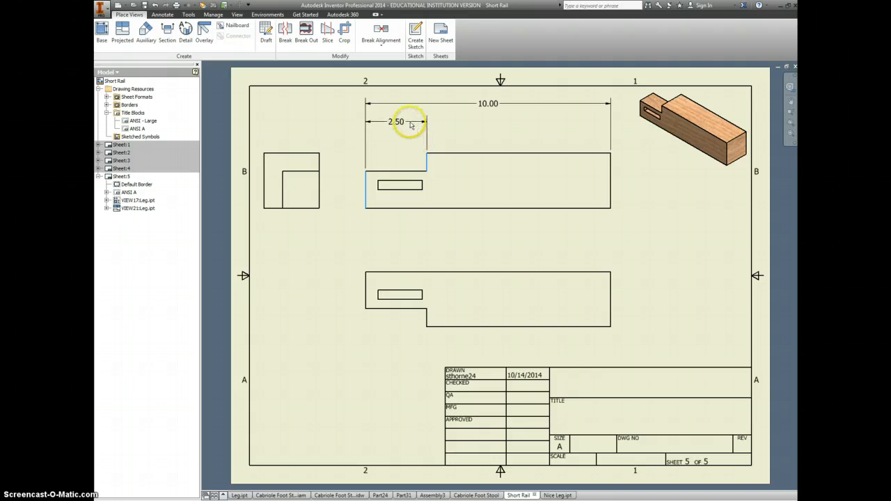
click(410, 125)
Dimension from the leg's notched end to the mortise's far edge above the base view, and the mortise's length below it
click(366, 185)
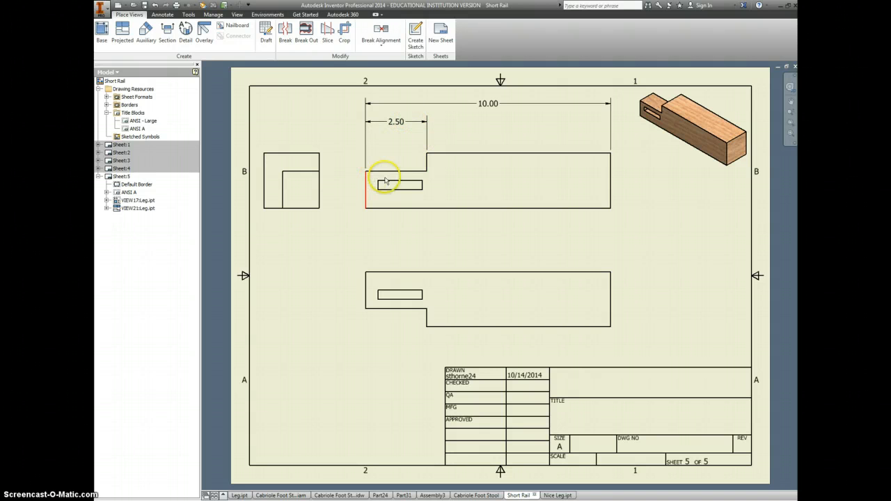
click(422, 181)
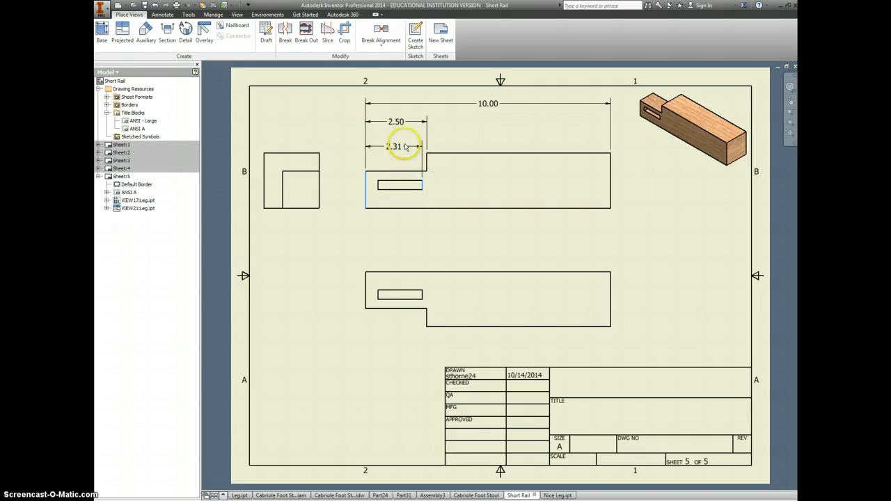
click(407, 191)
click(416, 234)
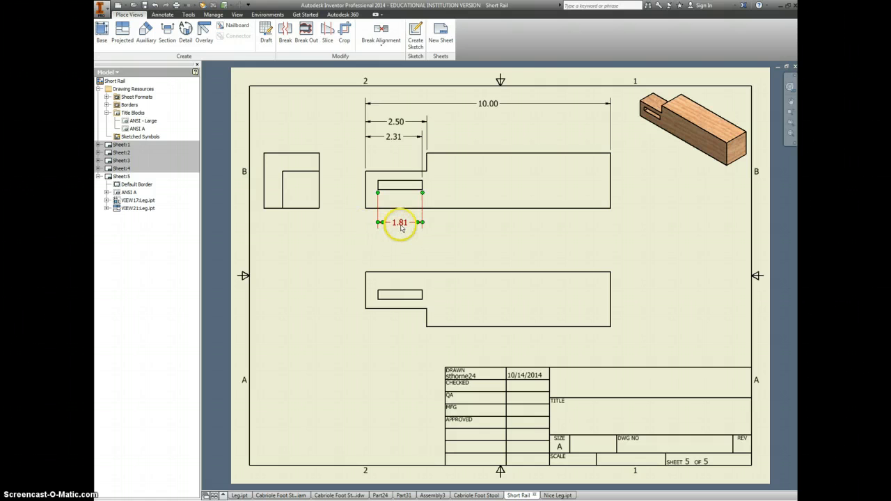
Set the mortise length dimension's primary unit precision to four decimal places (4.1234)
double_click(399, 223)
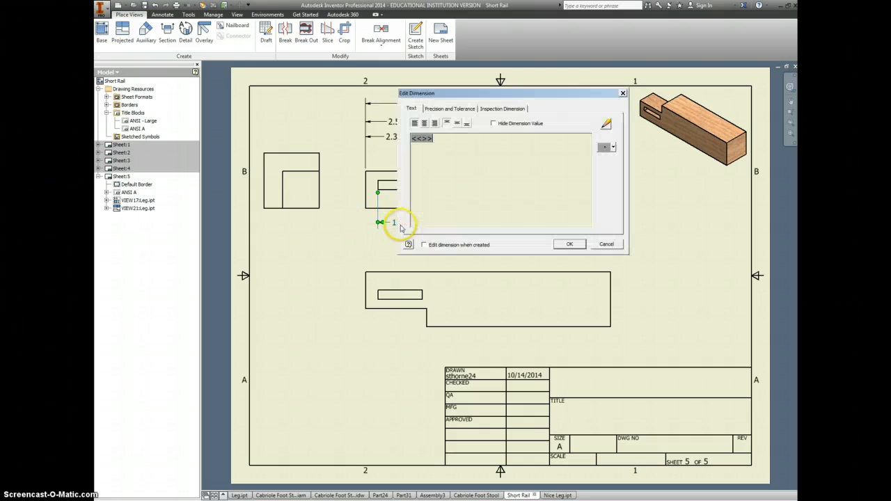
click(448, 109)
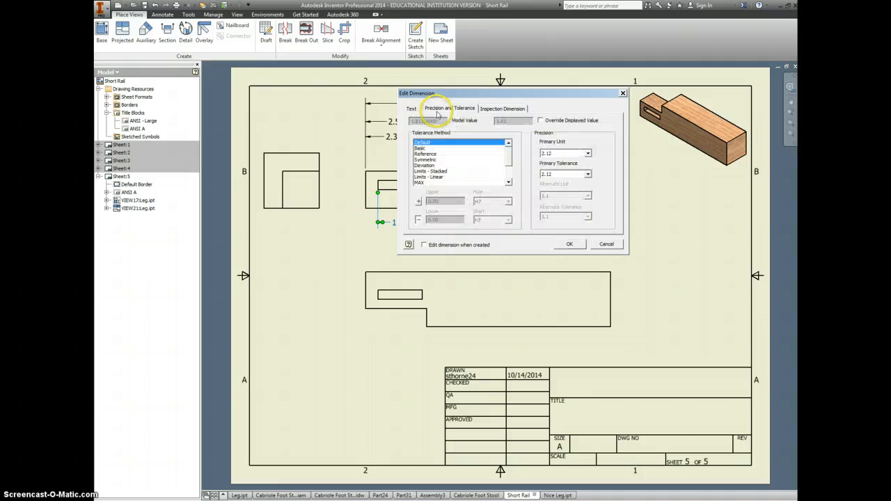
click(587, 176)
click(588, 153)
click(587, 153)
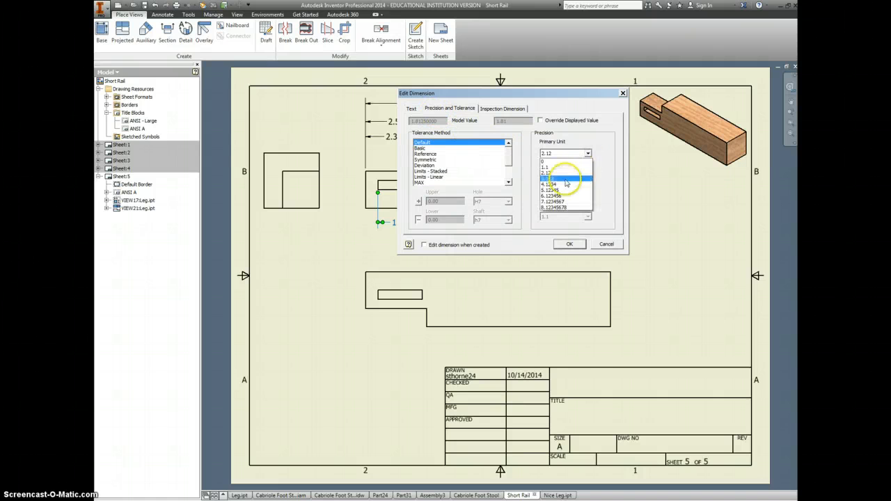
click(561, 185)
click(569, 244)
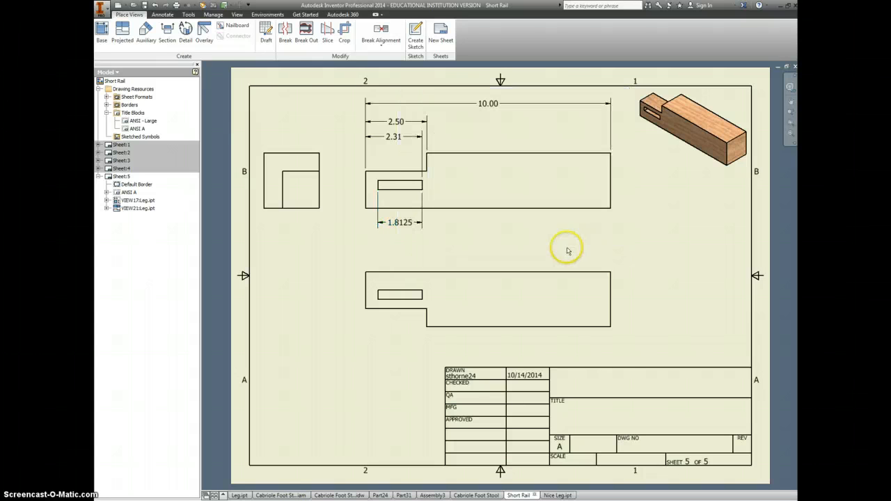
Set the primary unit precision of the dimension from the notched end to the mortise's far edge to four decimal places (4.1234)
double_click(394, 137)
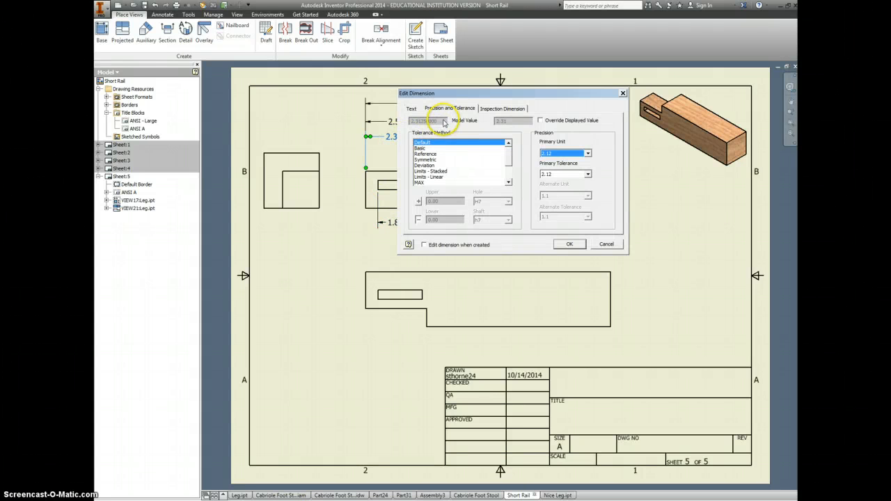
click(587, 153)
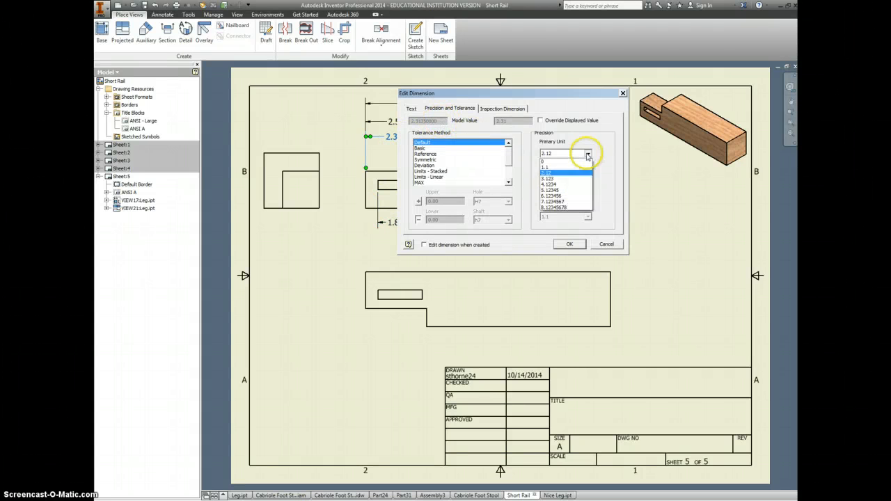
click(555, 185)
click(566, 244)
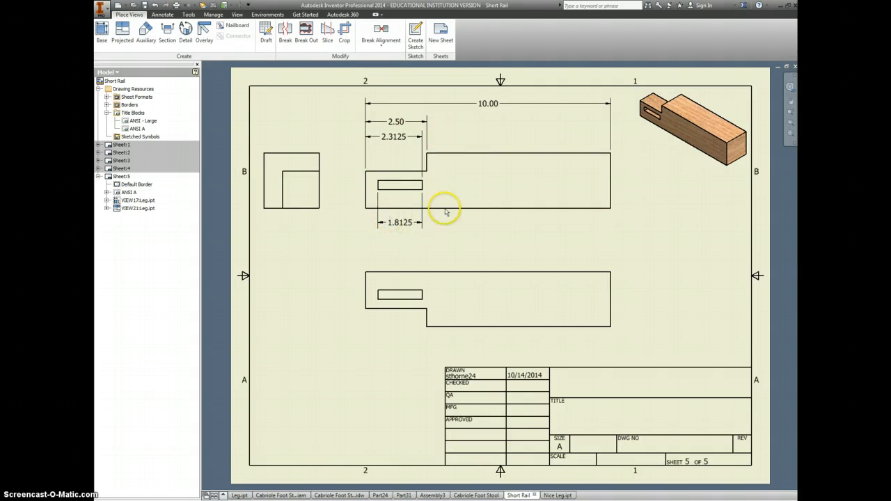
Dimension the end view's overall height and the height of its notched portion, placing both between the end view and the base view
click(304, 209)
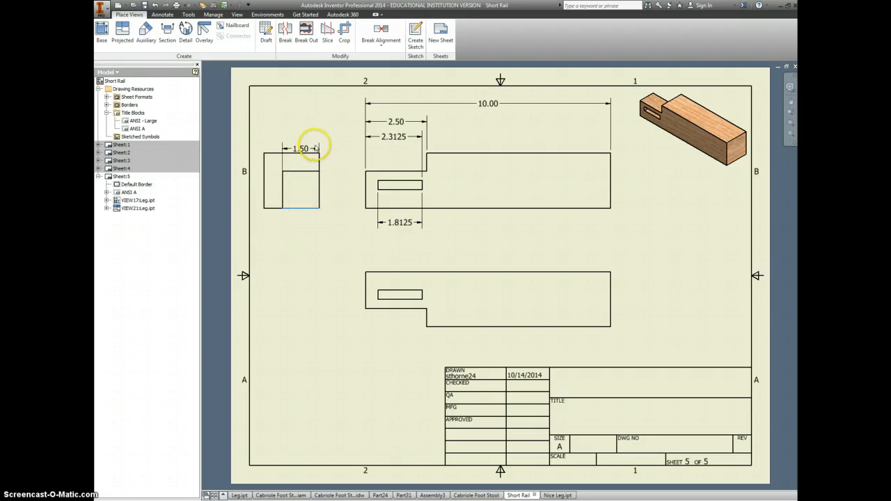
click(307, 152)
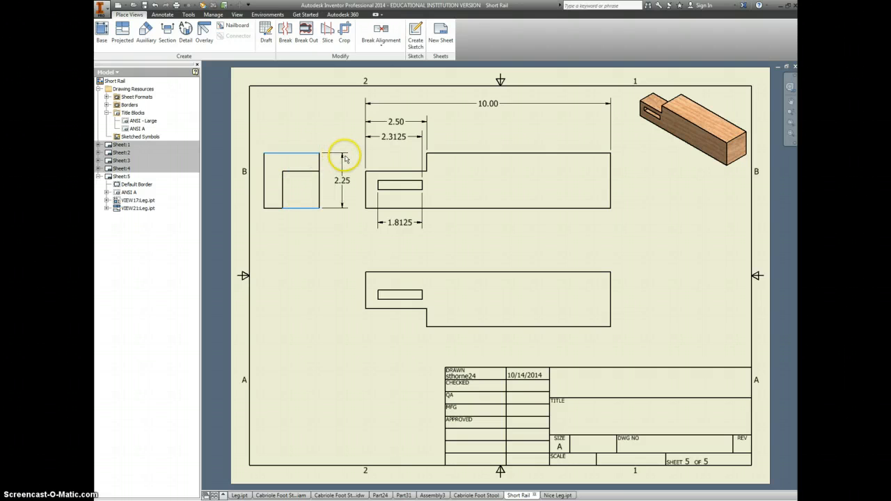
click(325, 167)
click(302, 172)
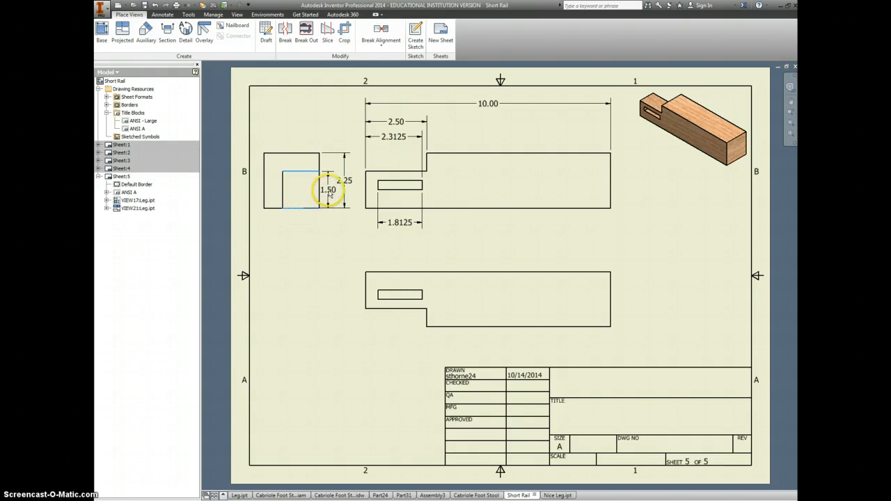
click(330, 196)
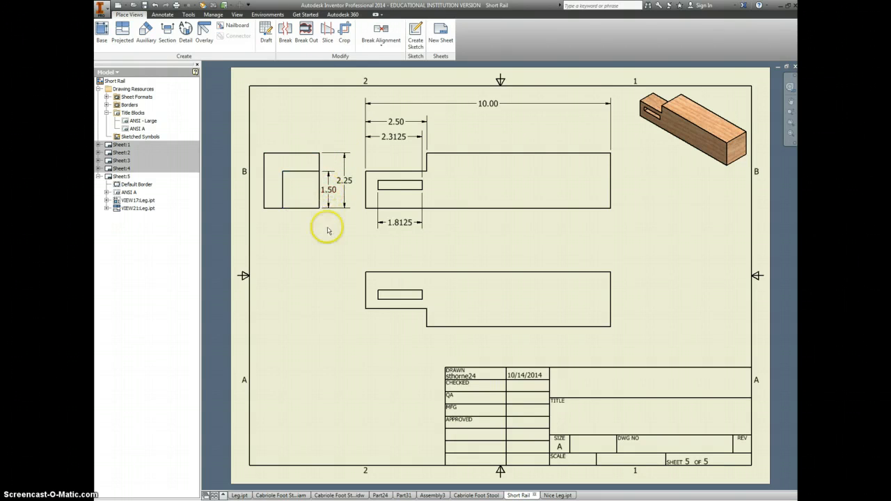
Dimension the width of the end view's notched portion and its overall width, stacking both below the view
click(282, 199)
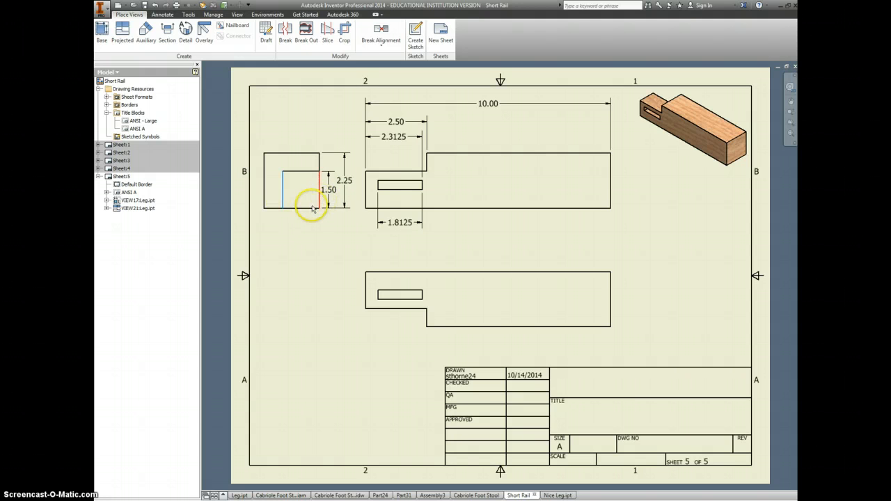
click(316, 206)
click(304, 217)
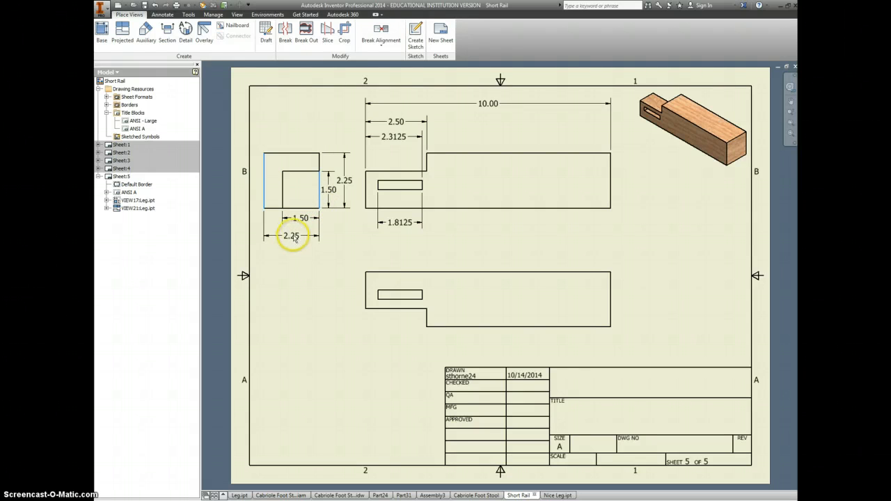
click(292, 238)
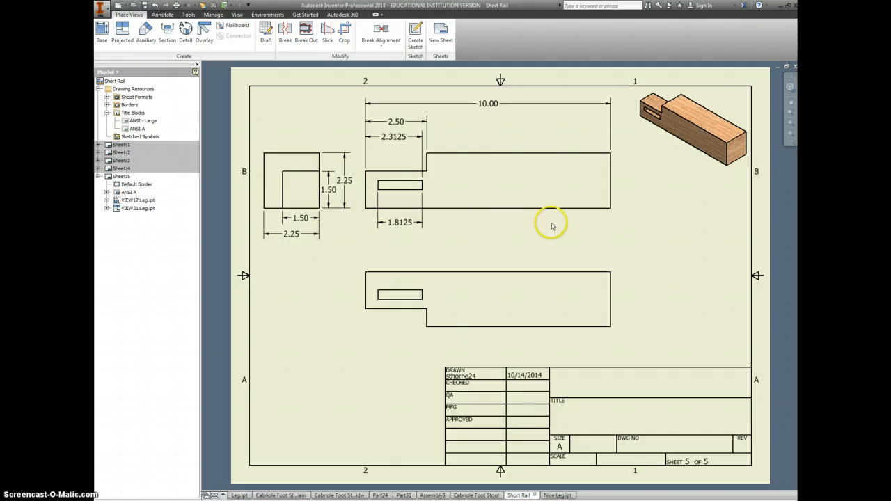
Move the base view farther from the end view and dimension from the leg's lower edge to the mortise's lower edge
drag(557, 221, 581, 222)
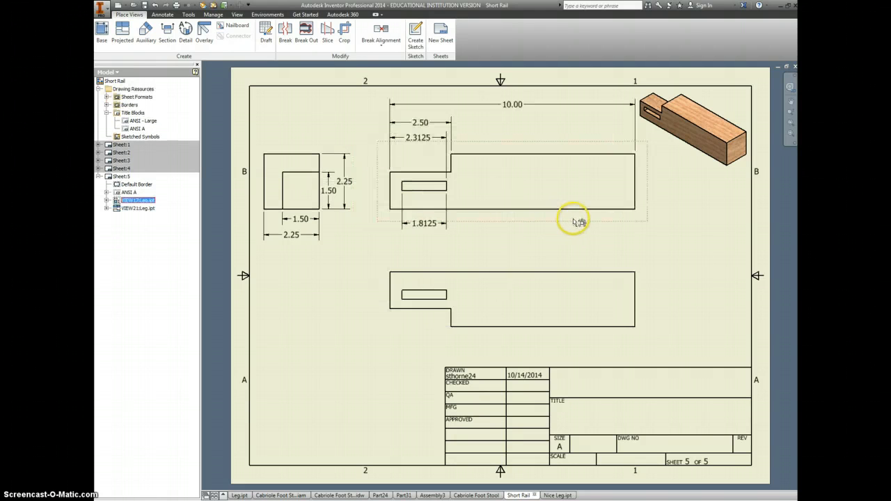
key(d)
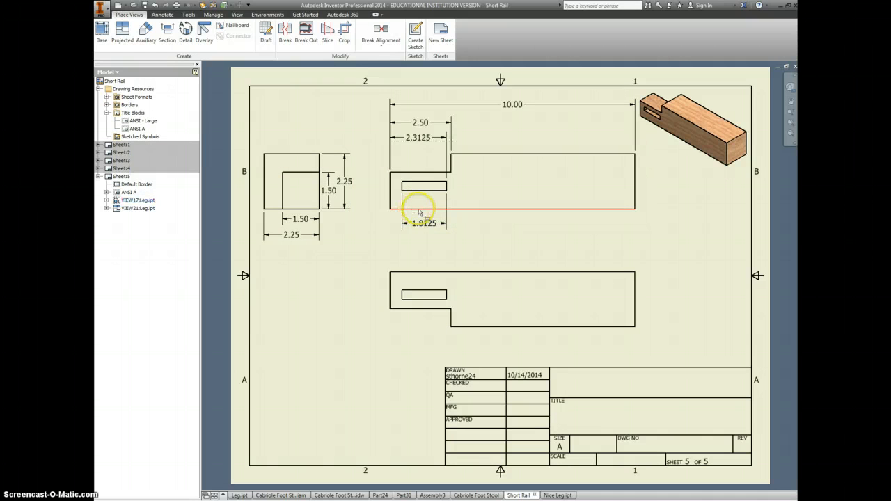
click(420, 208)
click(422, 190)
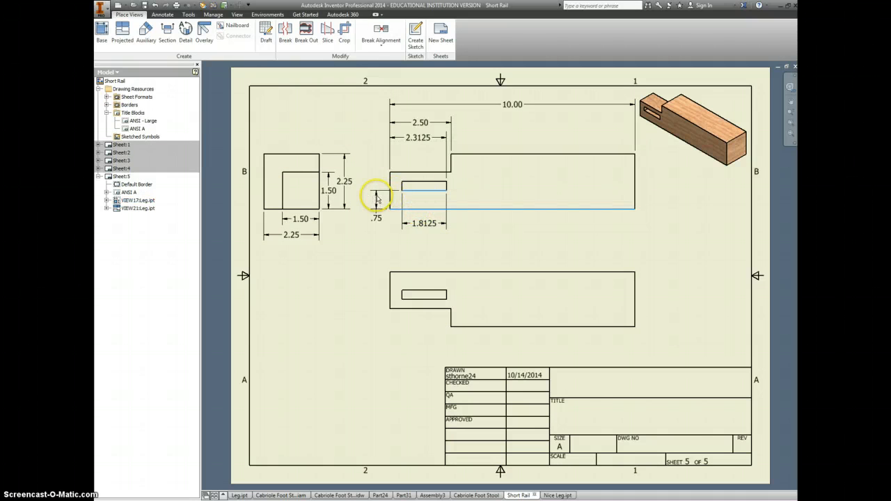
click(377, 199)
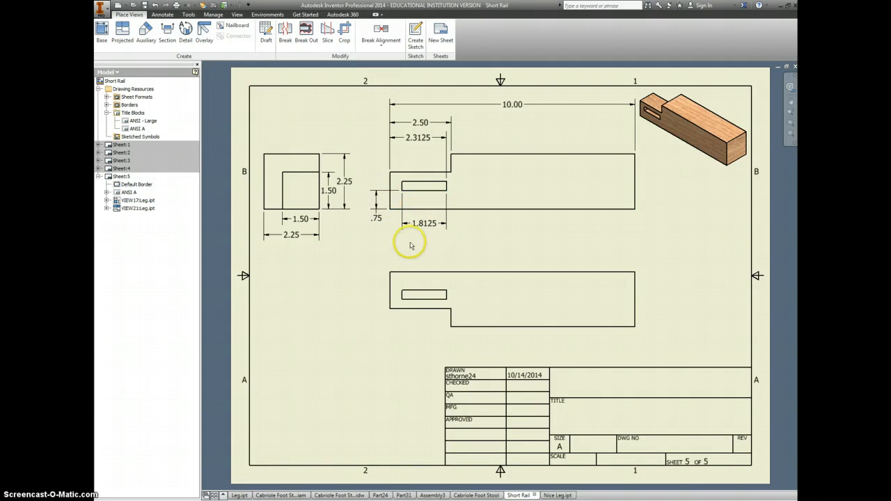
Dimension the mortise's width beside the base view and set that dimension's primary unit precision to three decimal places (3.123)
click(408, 183)
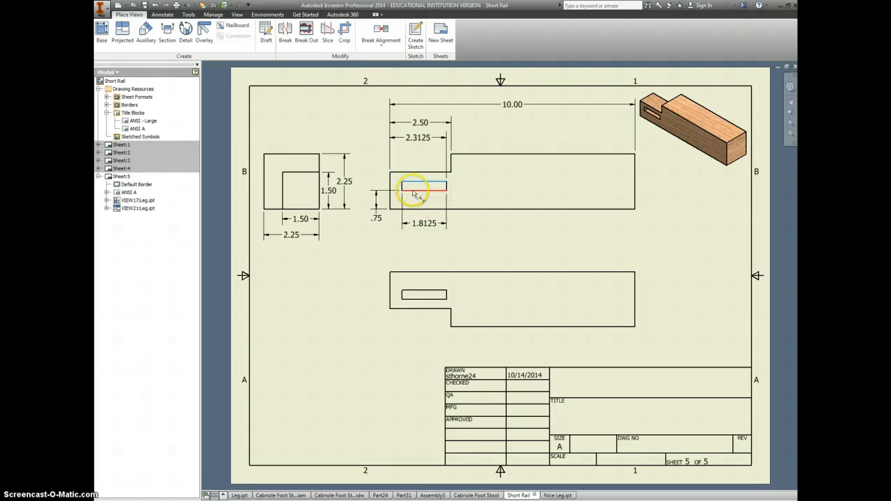
click(375, 185)
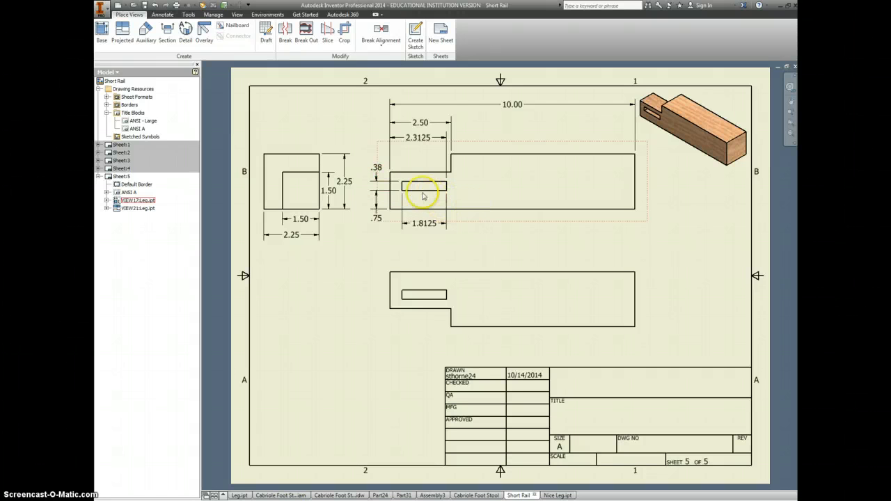
double_click(381, 172)
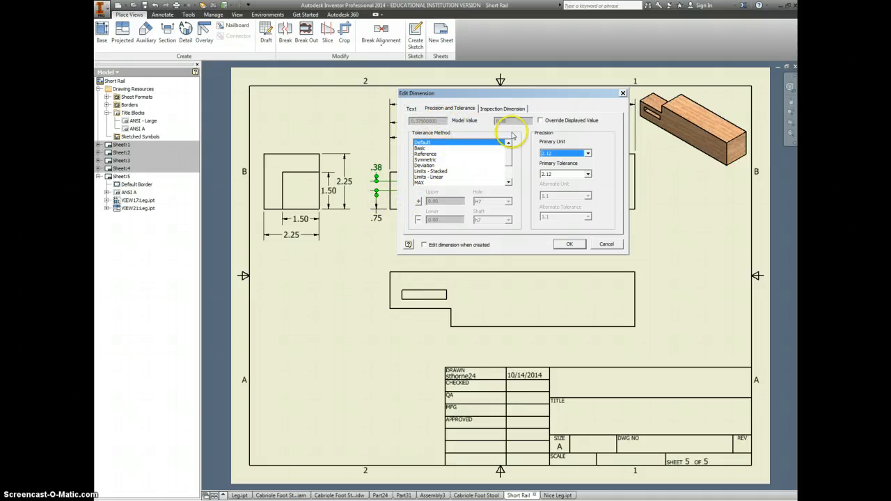
click(589, 153)
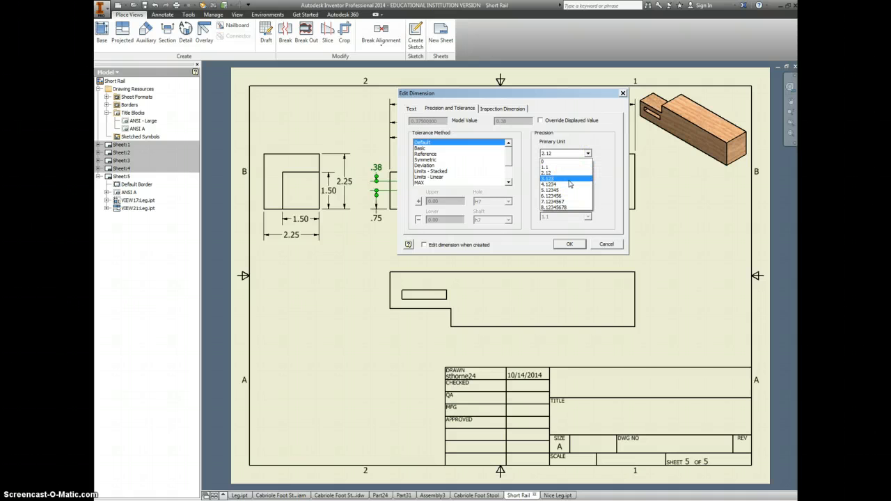
click(567, 179)
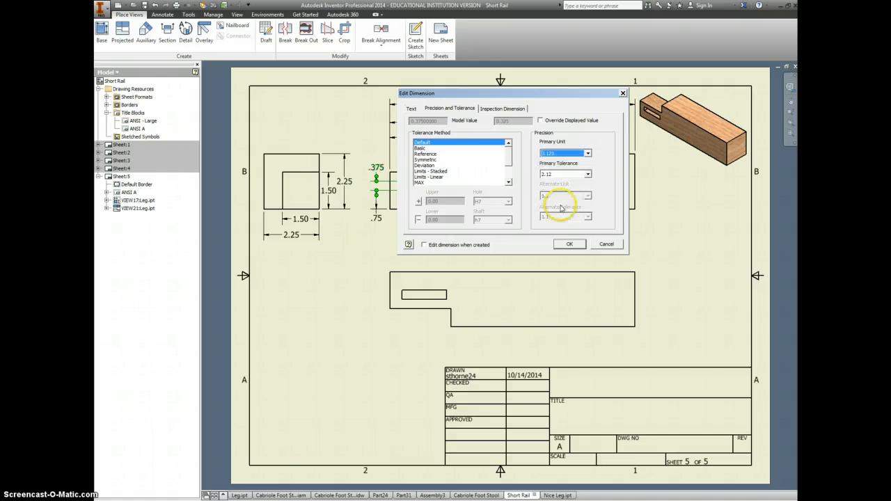
click(567, 244)
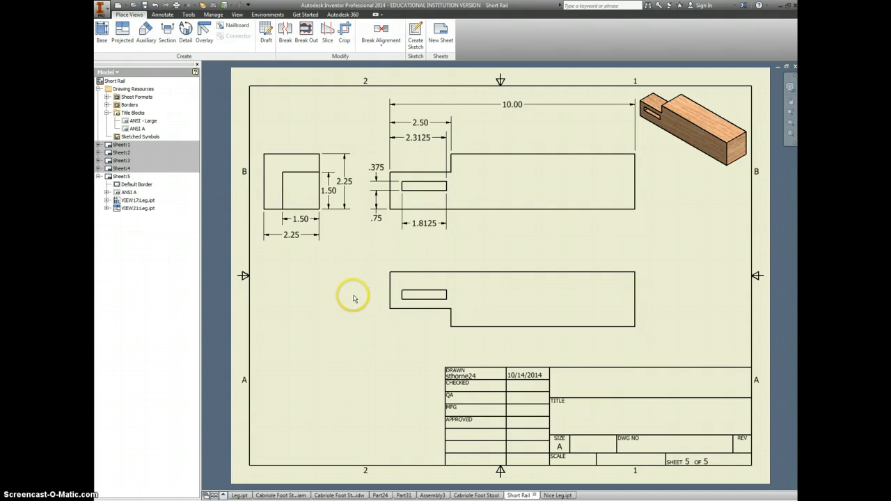
Add the drafter's name in the title block's upper cell and the text LEG in its title cell
click(572, 384)
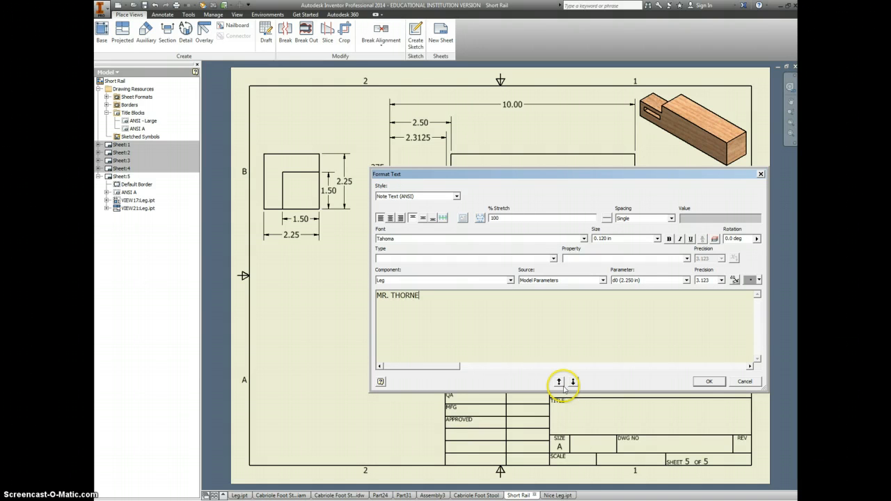
click(708, 381)
click(573, 412)
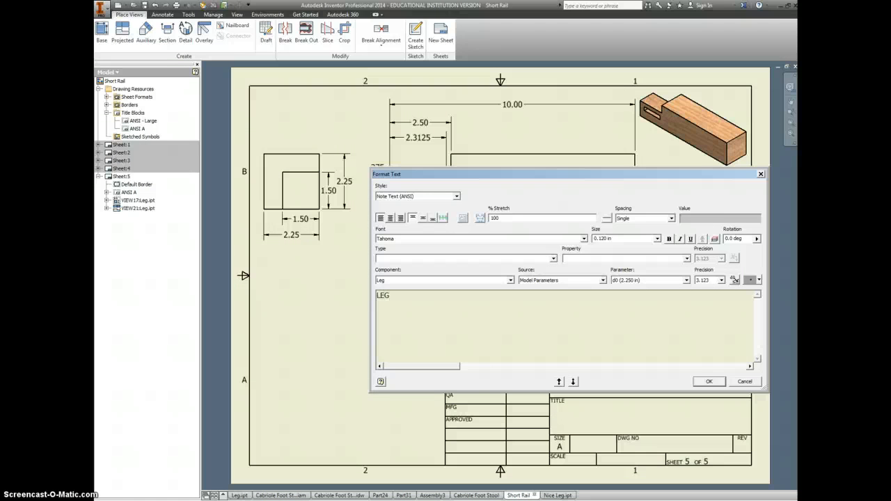
click(378, 297)
click(709, 382)
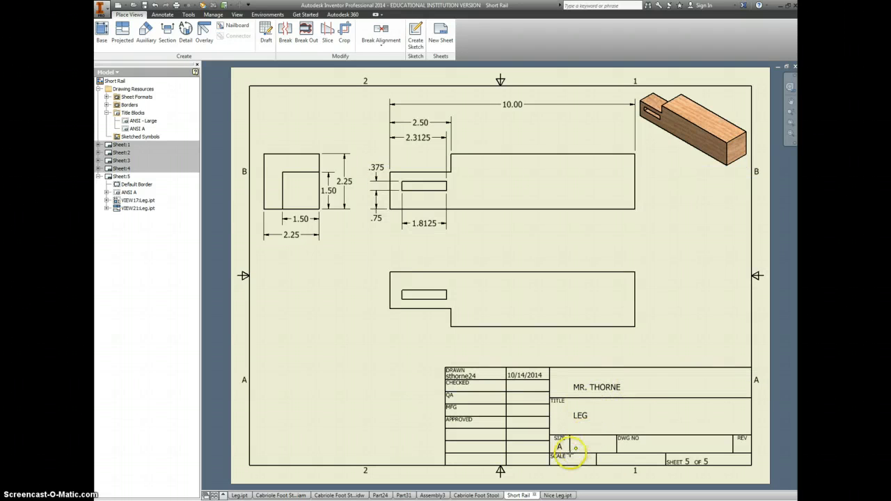
Add the text 1/2 in the title block's scale cell and check the scale setting of the lower projected view
double_click(589, 453)
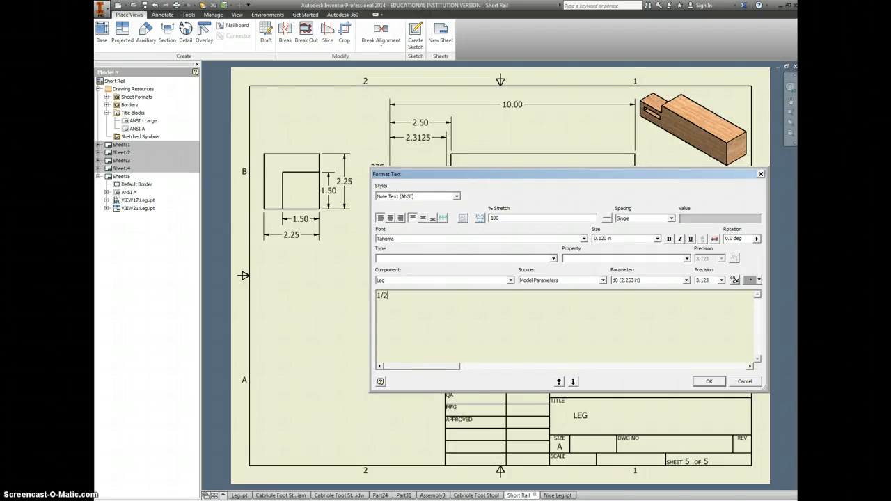
click(709, 380)
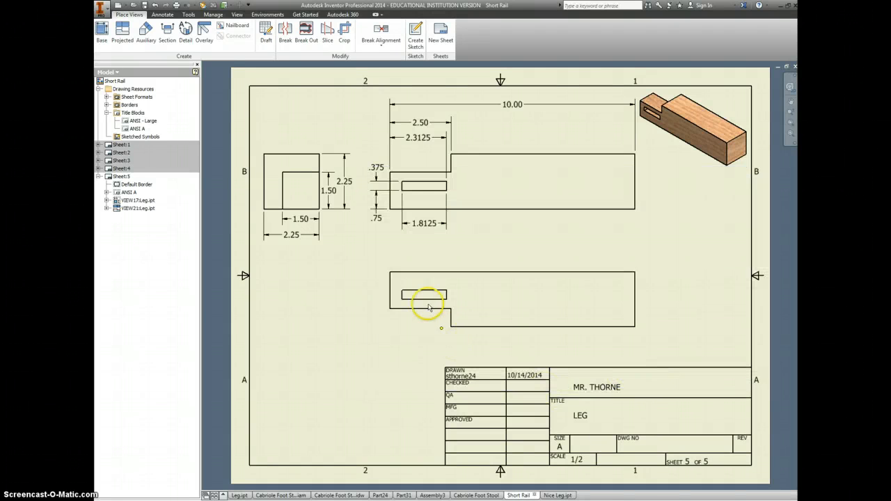
double_click(421, 328)
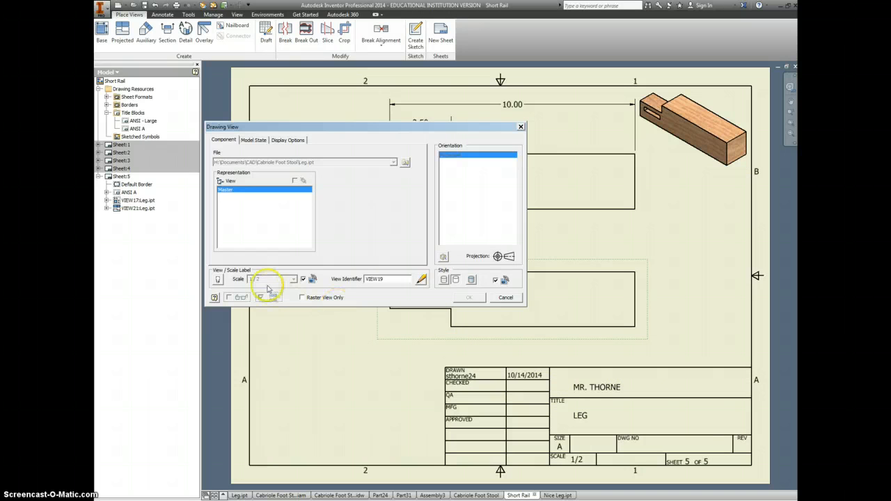
click(501, 295)
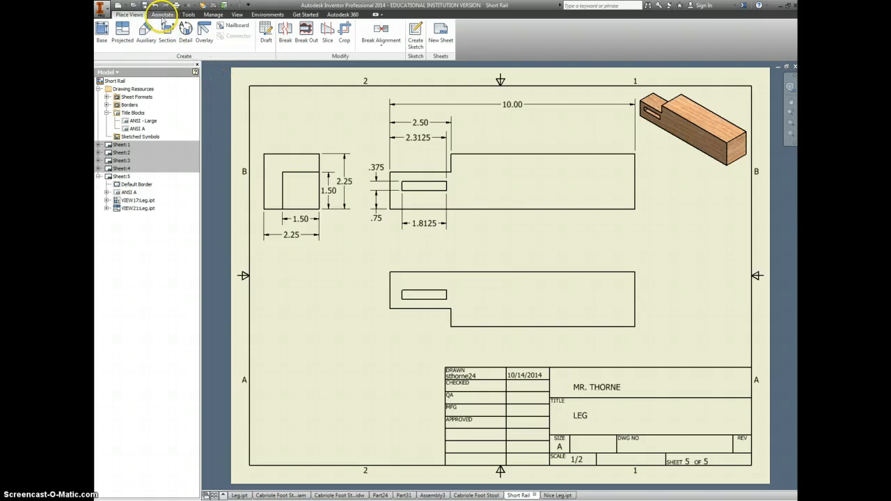
Add a sixth sheet and start a base view on it from the part file Nice Leg.ipt
click(440, 31)
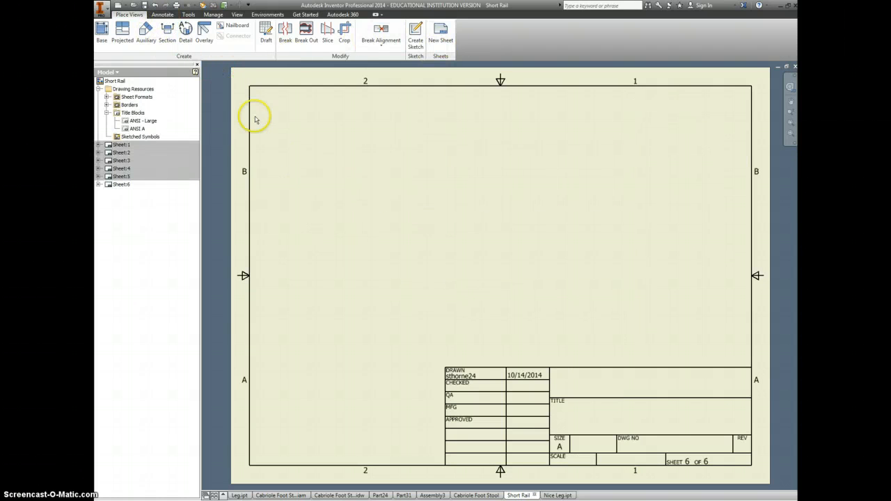
click(102, 30)
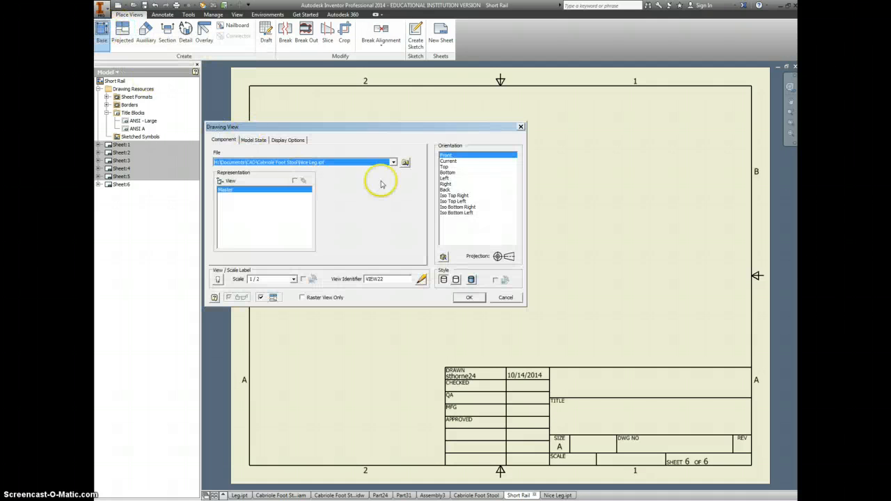
click(405, 162)
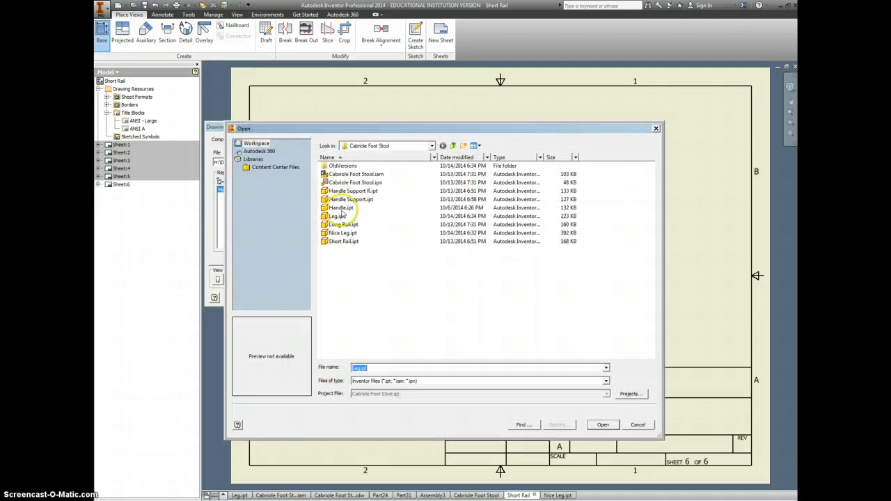
click(343, 233)
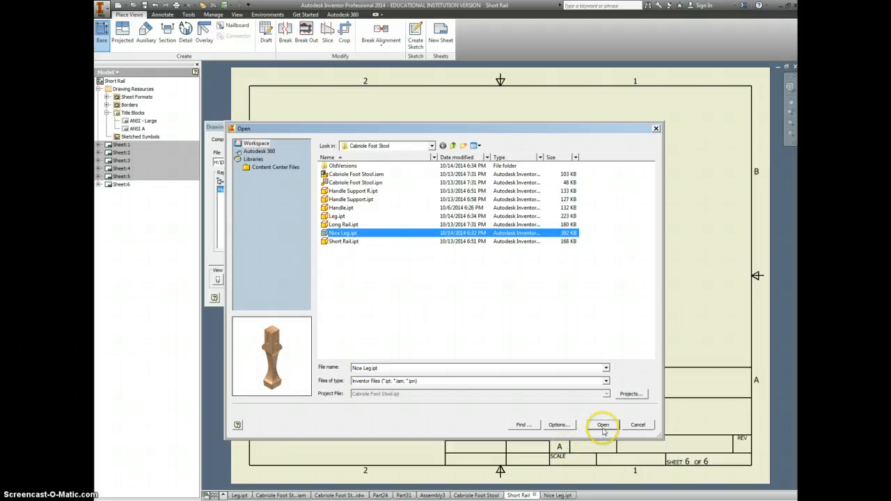
click(603, 424)
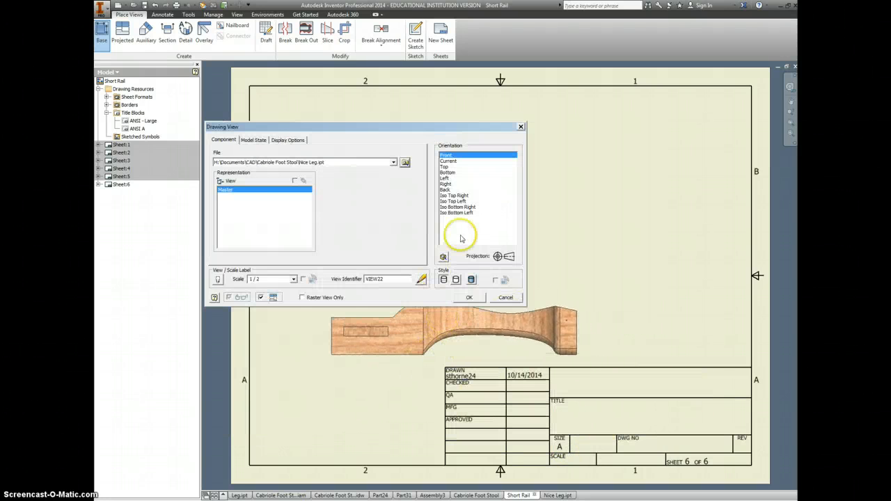
Place the Nice Leg.ipt base view in the sixth sheet's upper half with Top orientation and 1:1 scale, without projected views
click(445, 167)
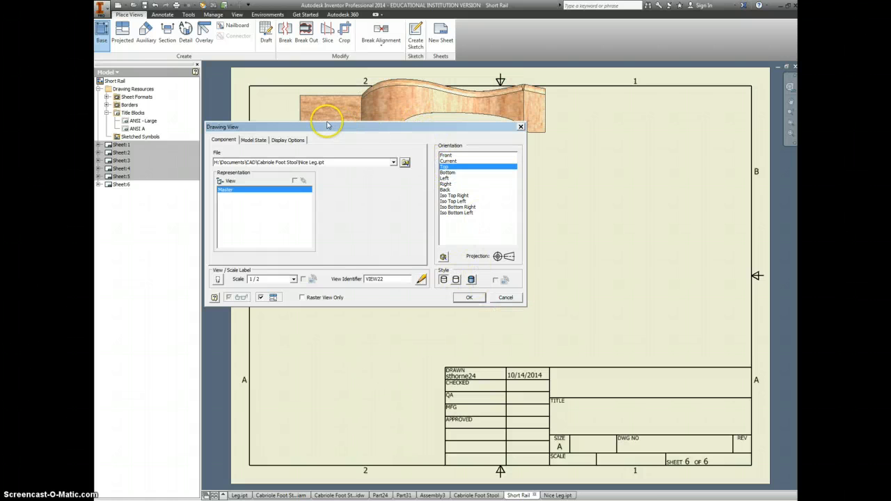
mouse_move(328, 125)
mouse_down()
mouse_move(201, 136)
mouse_move(302, 139)
mouse_up()
click(284, 287)
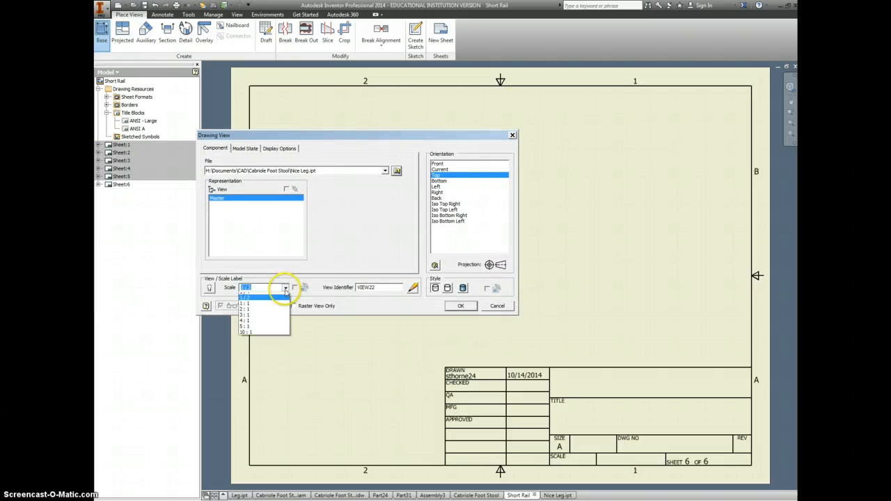
click(261, 331)
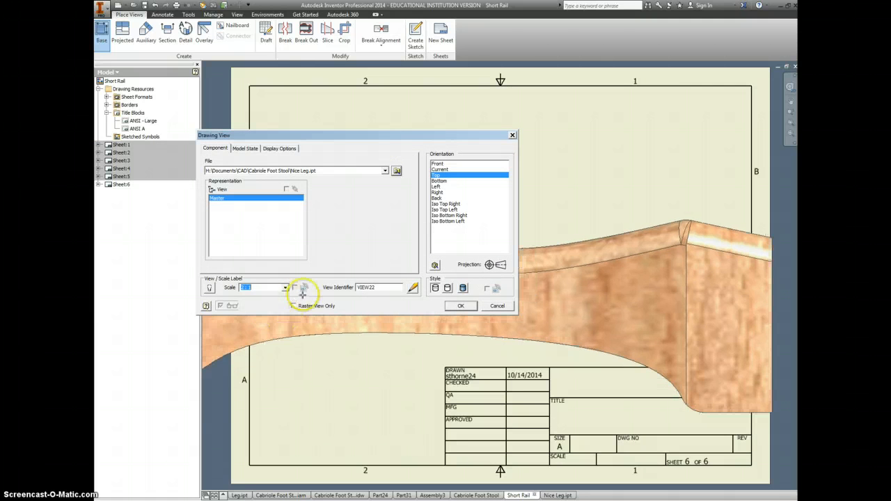
click(284, 287)
click(269, 335)
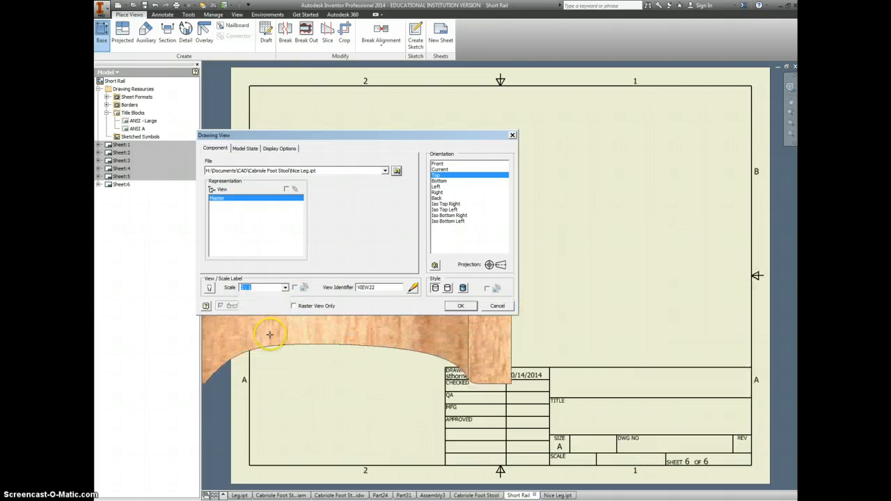
drag(434, 137, 406, 273)
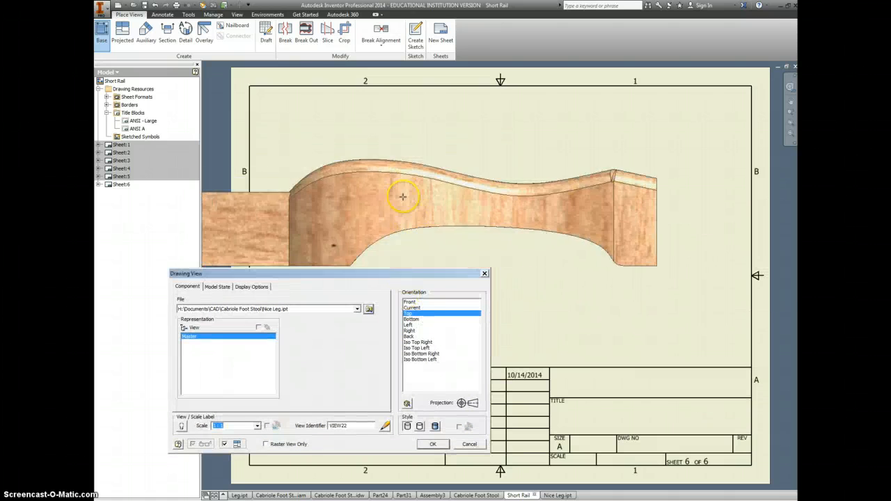
click(501, 203)
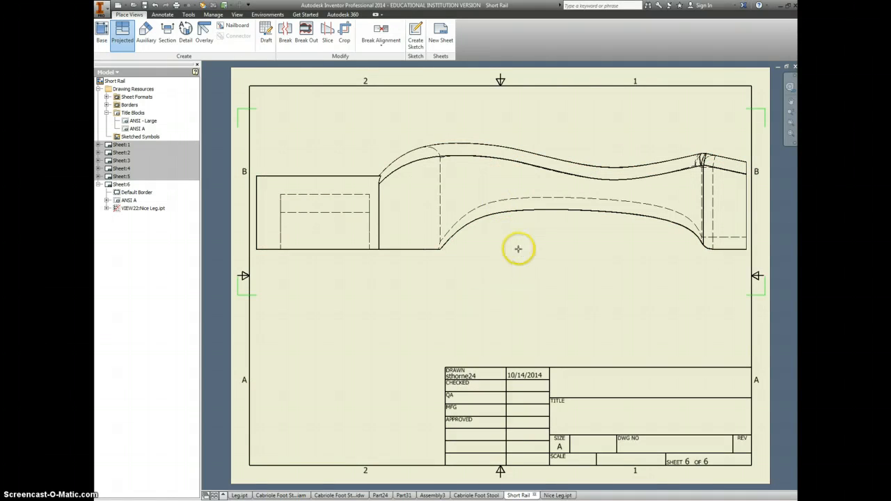
key(Escape)
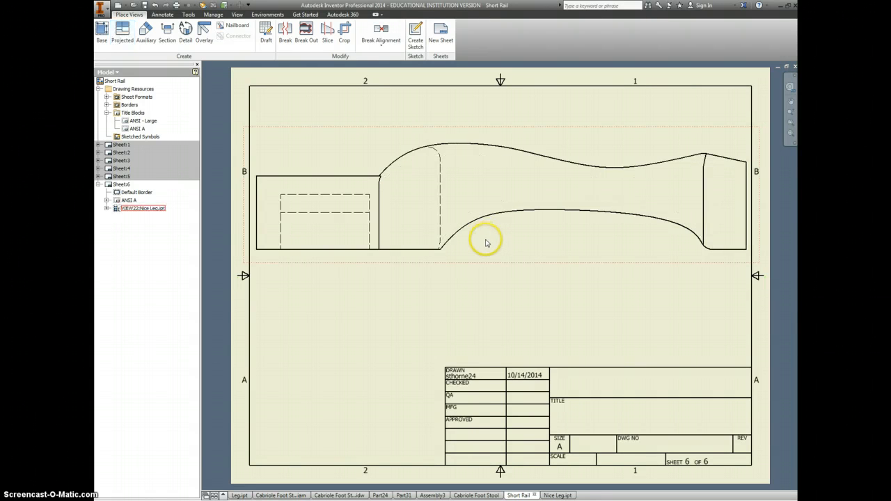
Set the leg view's display style to hidden lines removed
double_click(483, 237)
click(419, 426)
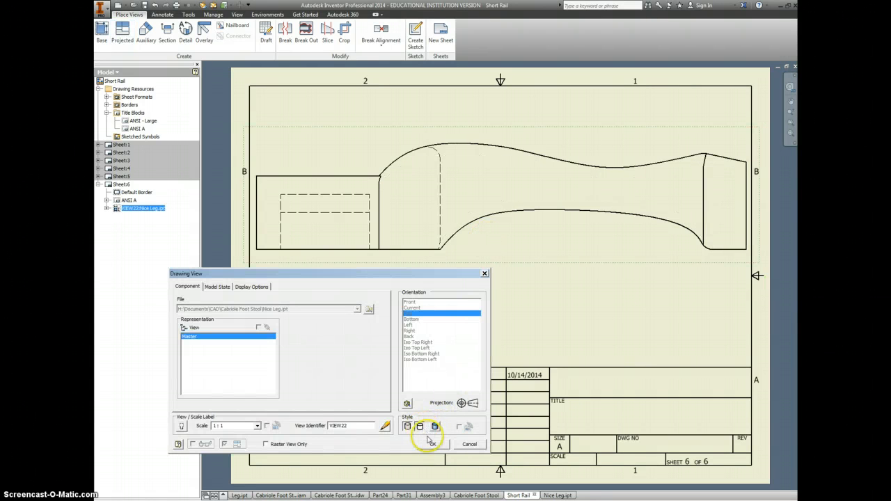
click(432, 444)
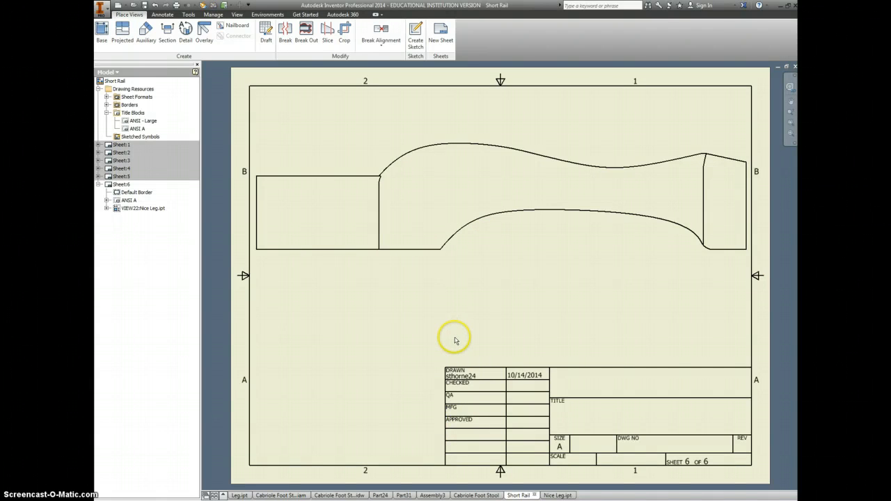
Add the text CABRIOLE LEG PATTERN in the title block's title cell and the drafter's name in the cell above it
key(t)
click(338, 307)
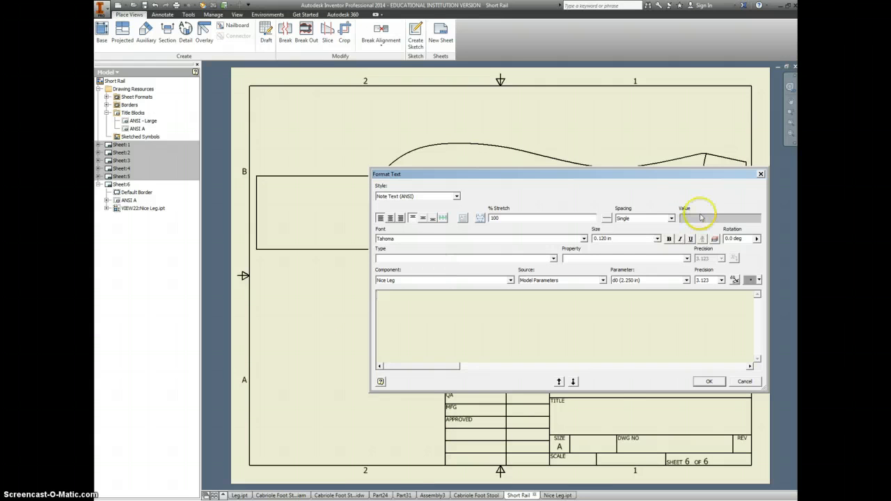
click(760, 174)
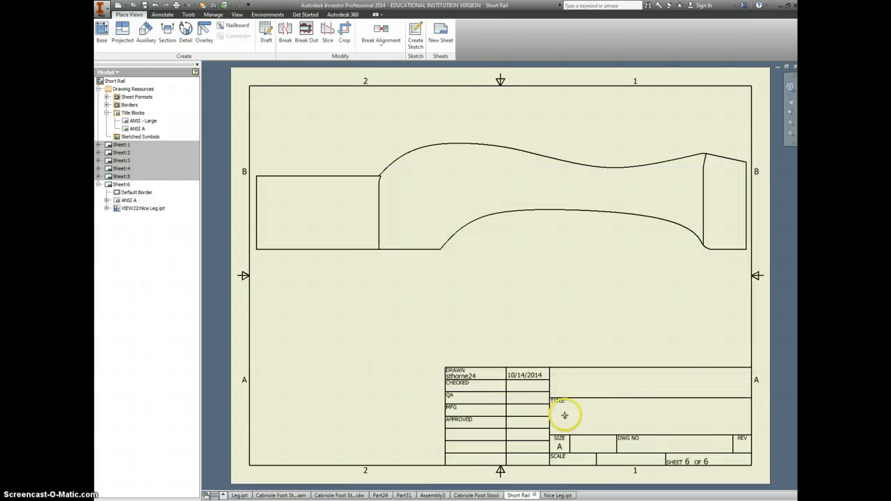
click(559, 415)
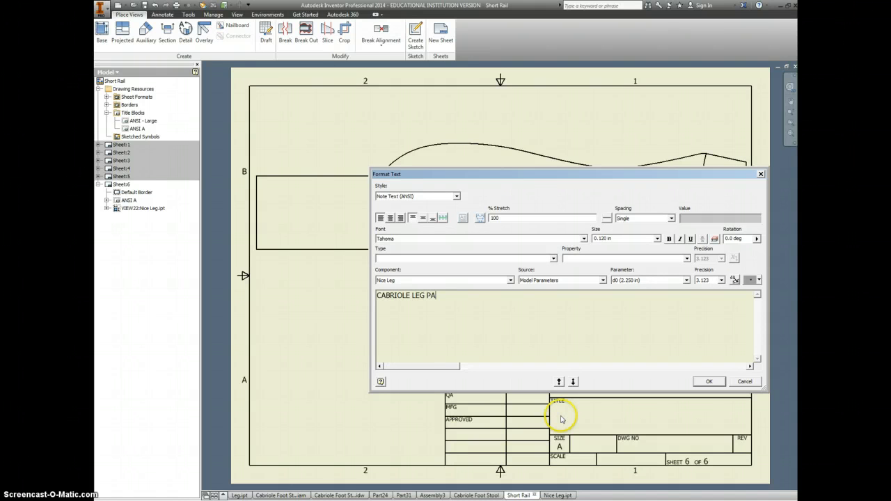
click(707, 382)
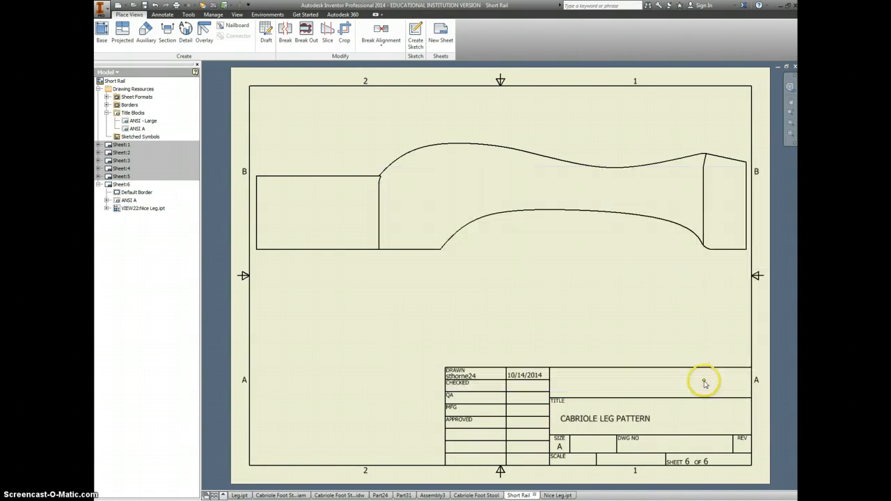
click(561, 381)
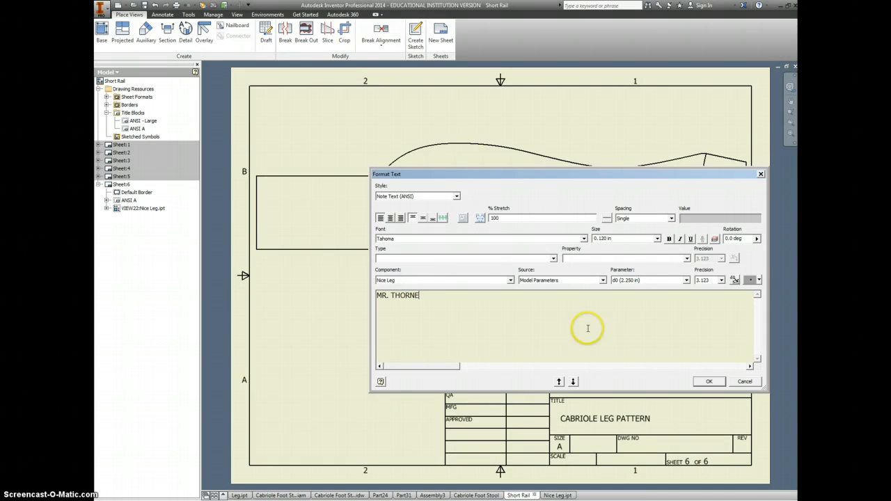
click(708, 381)
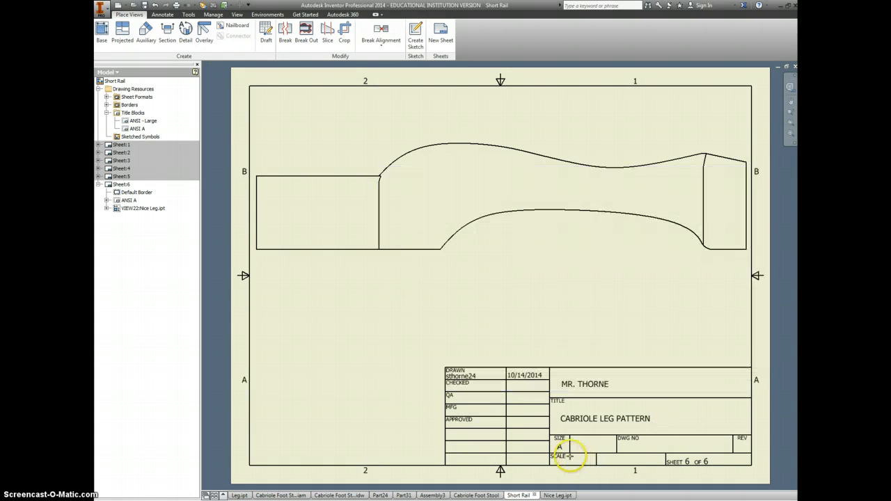
Add 1:1 in the scale cell and a two-line note beside the title block: PRINT TWO: ONE FOR EACH SIDE / CUT ON THE BAND SAW
click(592, 456)
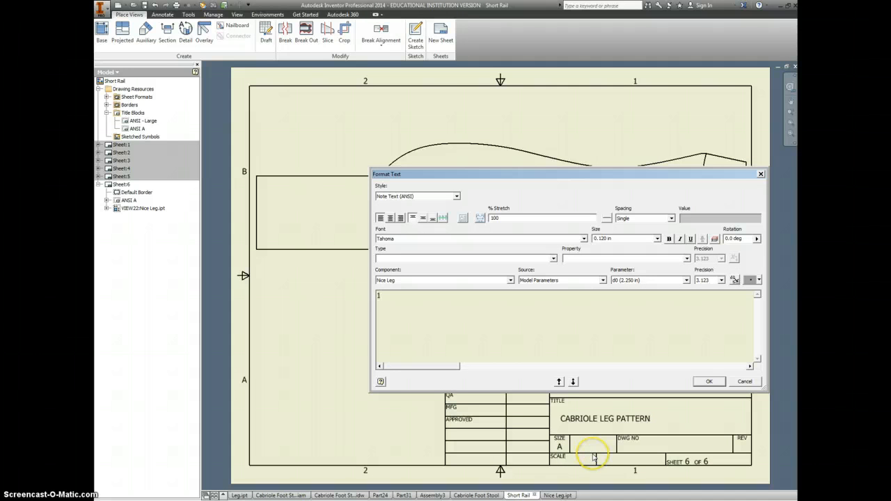
text(1:1)
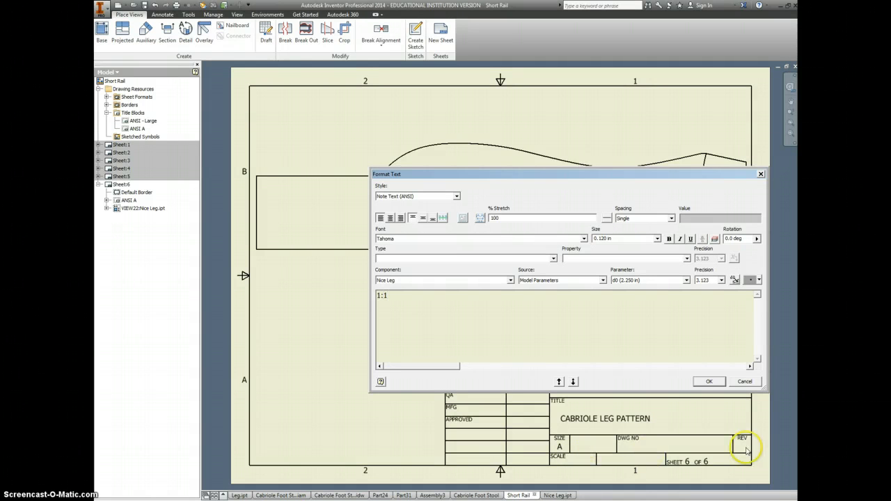
click(709, 381)
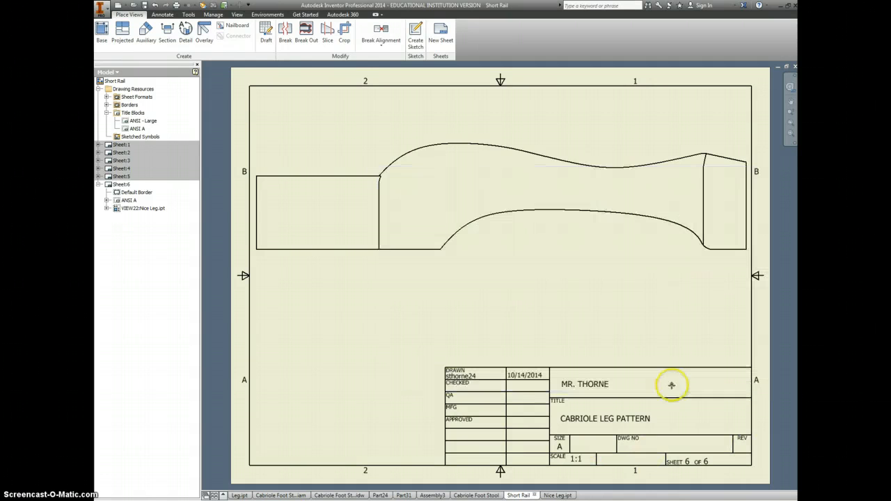
click(283, 368)
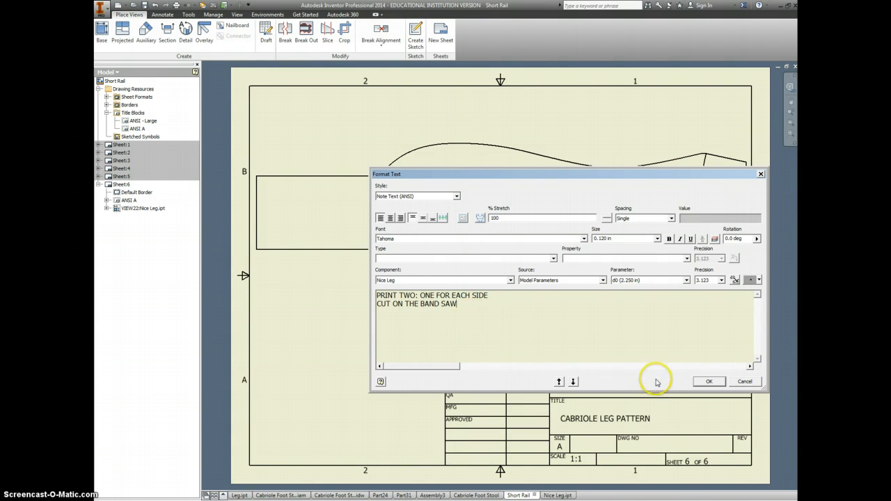
click(703, 380)
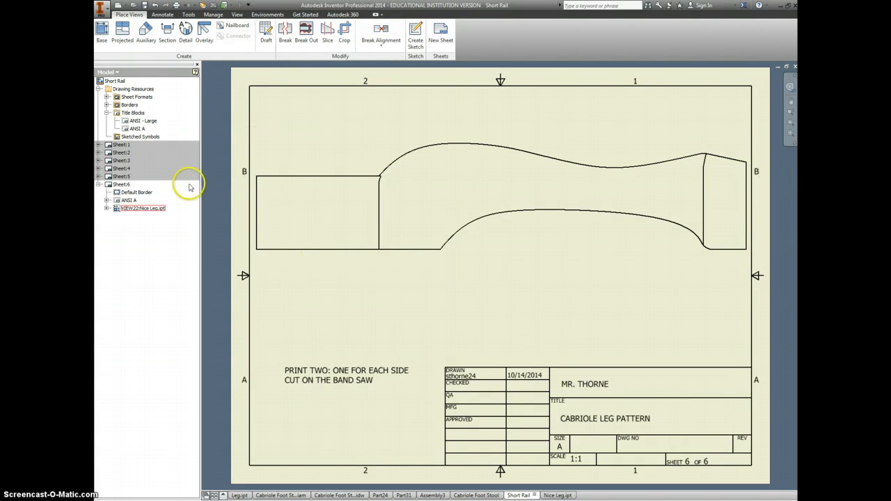
Add a seventh sheet and start a base view on it from the assembly file Cabriole Foot Stool.iam
click(443, 35)
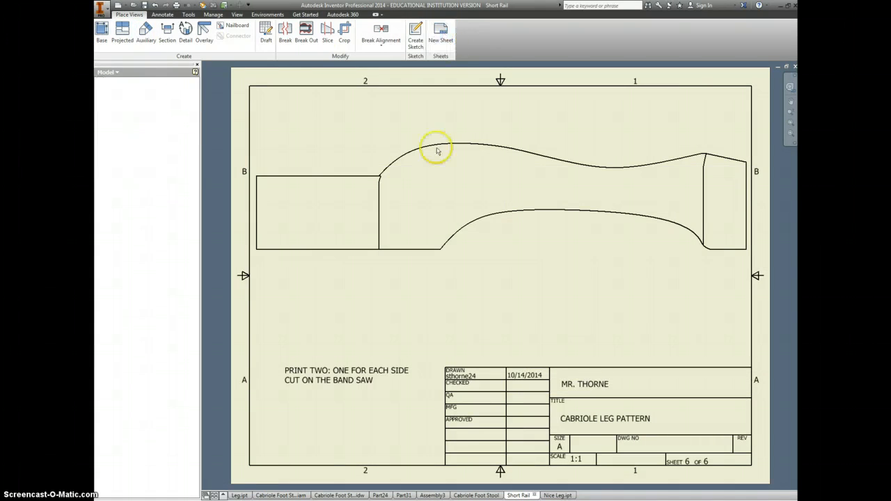
click(101, 32)
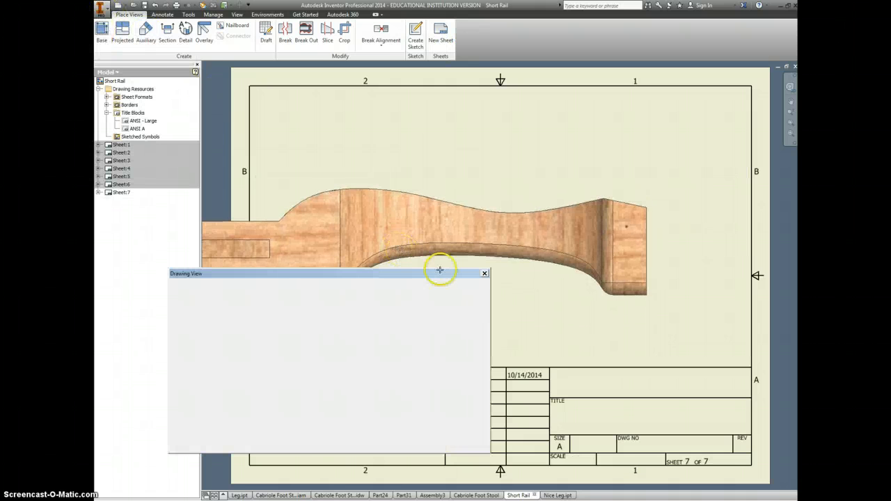
click(357, 309)
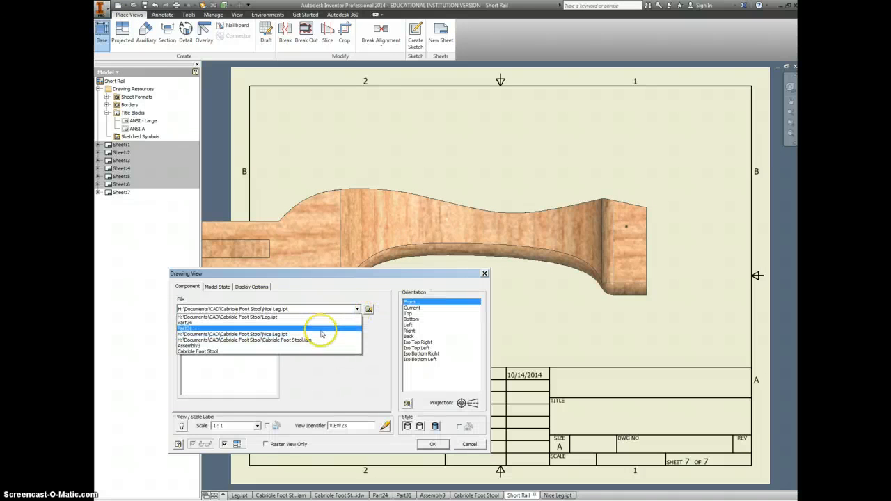
click(313, 340)
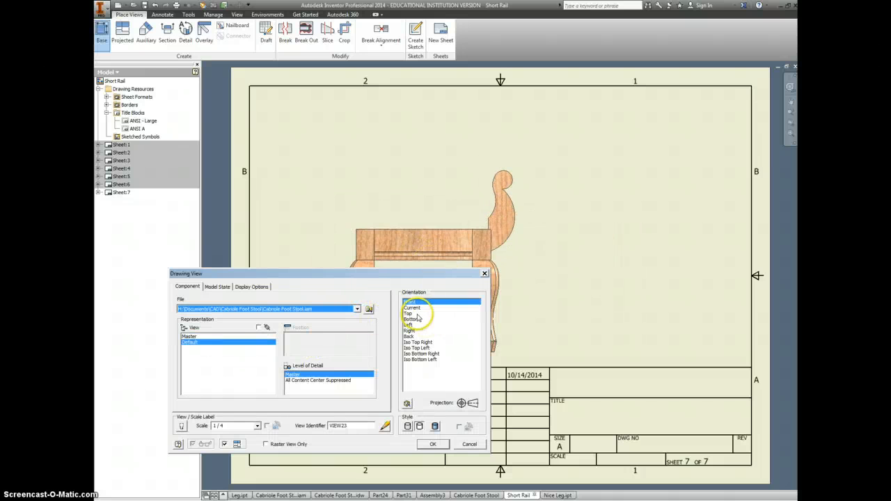
Place the foot stool as a shaded Iso Top Left view at 1/8 scale above the title block near the sheet's right border
click(417, 342)
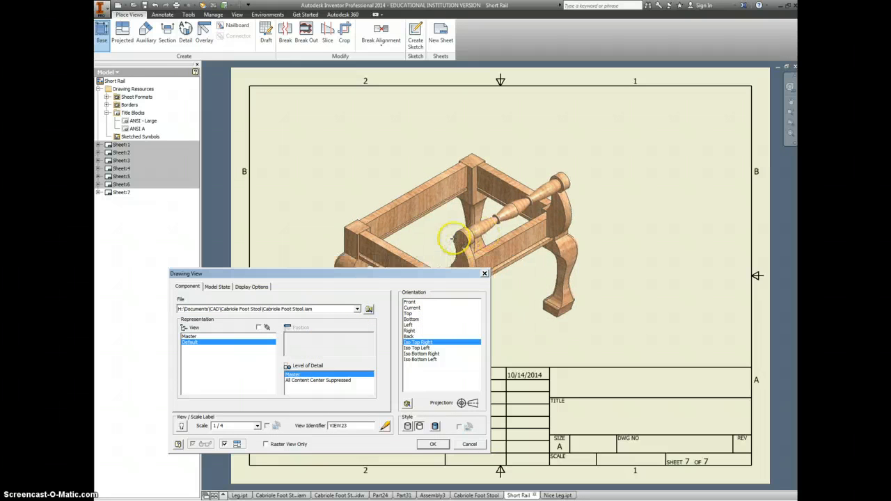
click(419, 347)
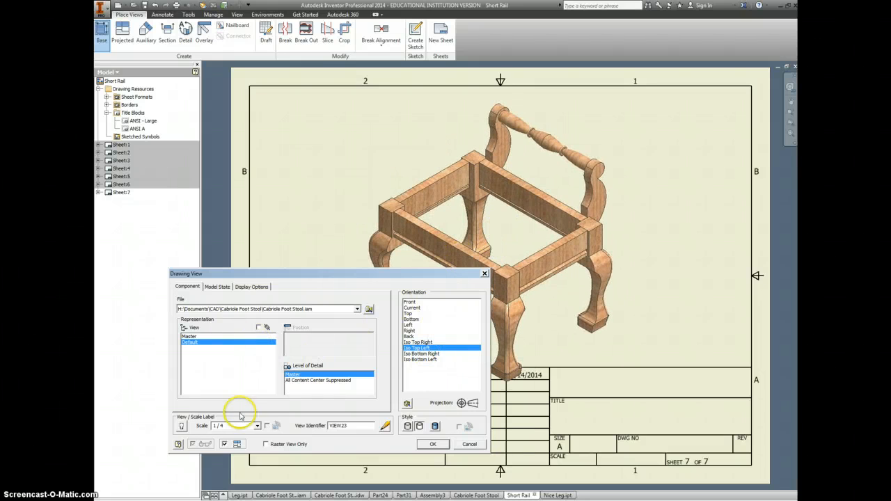
click(257, 426)
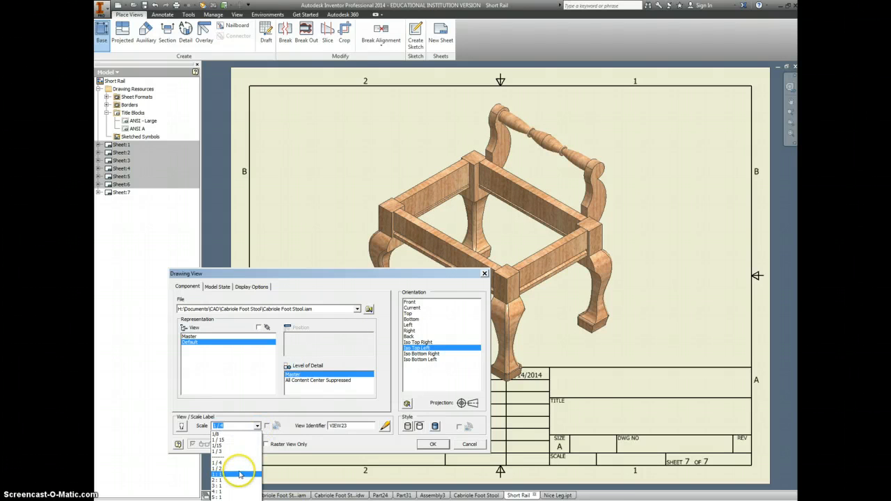
click(239, 437)
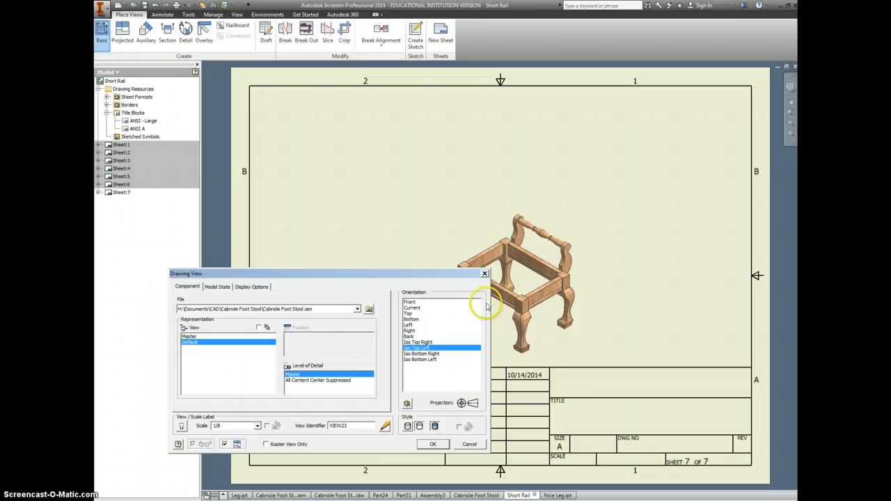
drag(520, 282, 663, 283)
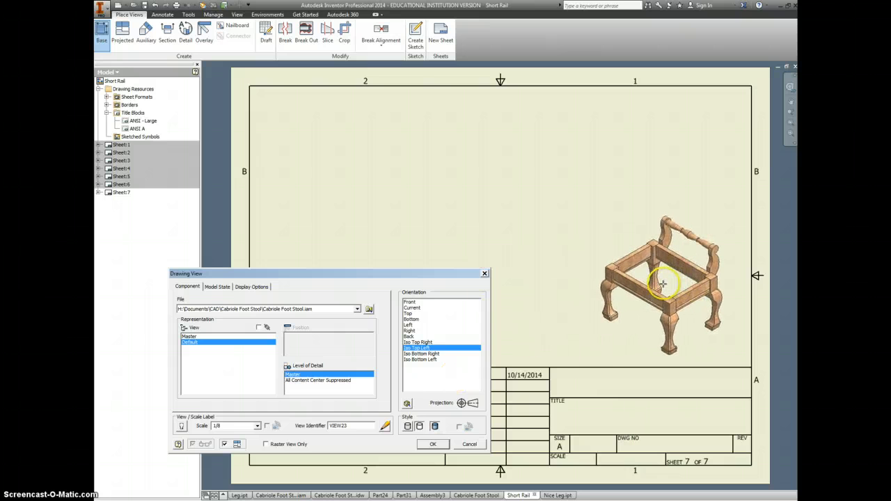
click(663, 283)
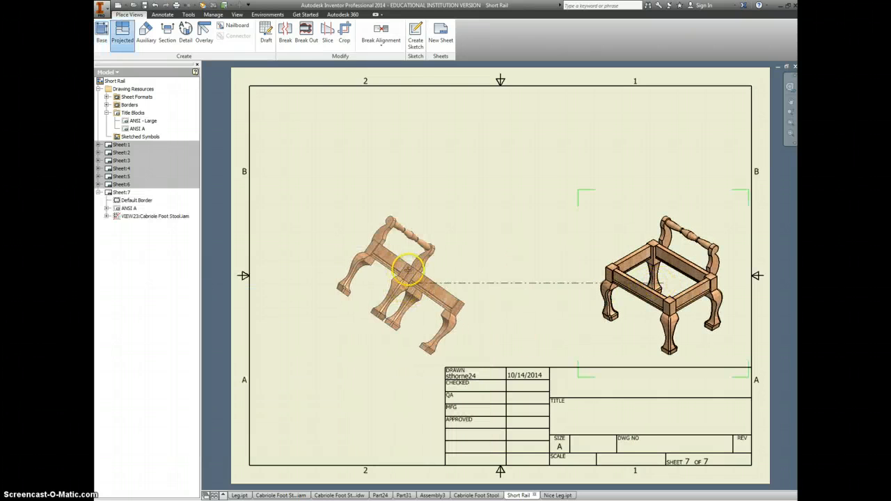
Start a new base view on sheet 7 from the presentation file Cabriole Foot Stool.ipn
click(102, 31)
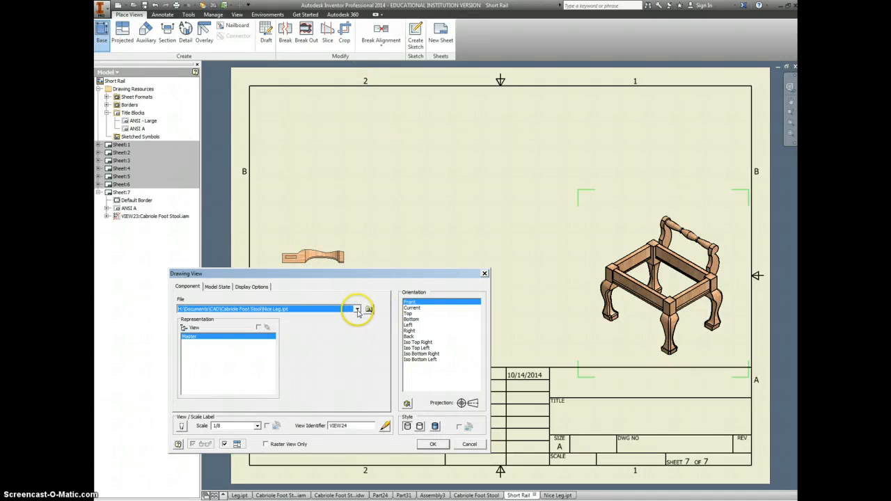
click(356, 309)
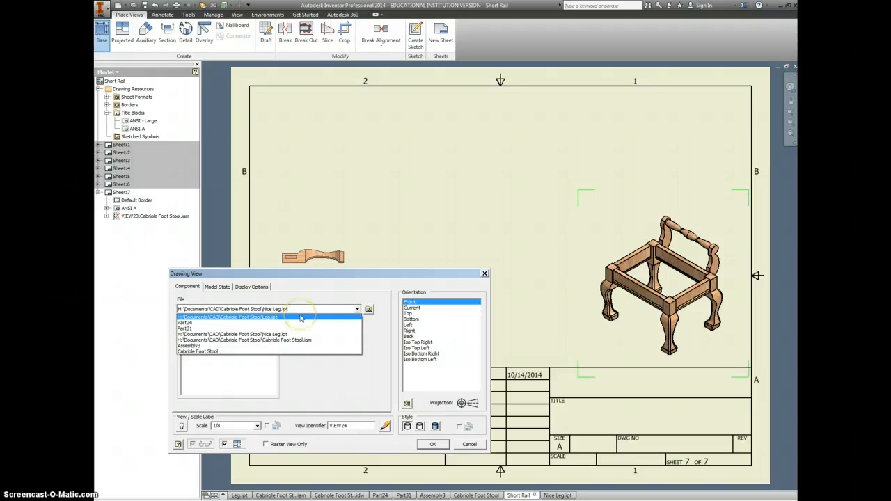
click(301, 317)
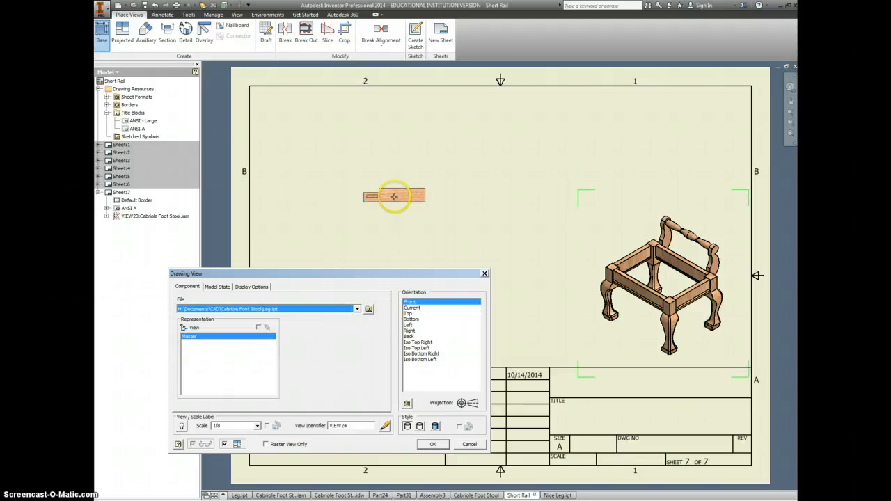
click(357, 309)
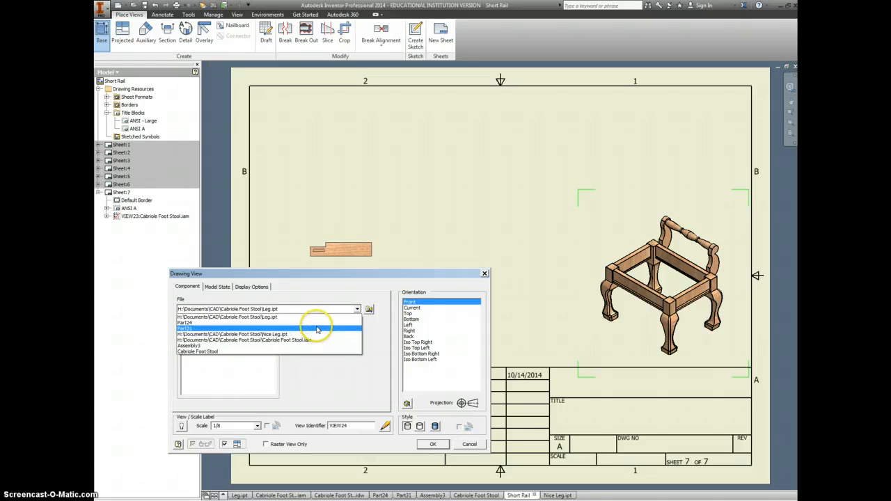
click(368, 311)
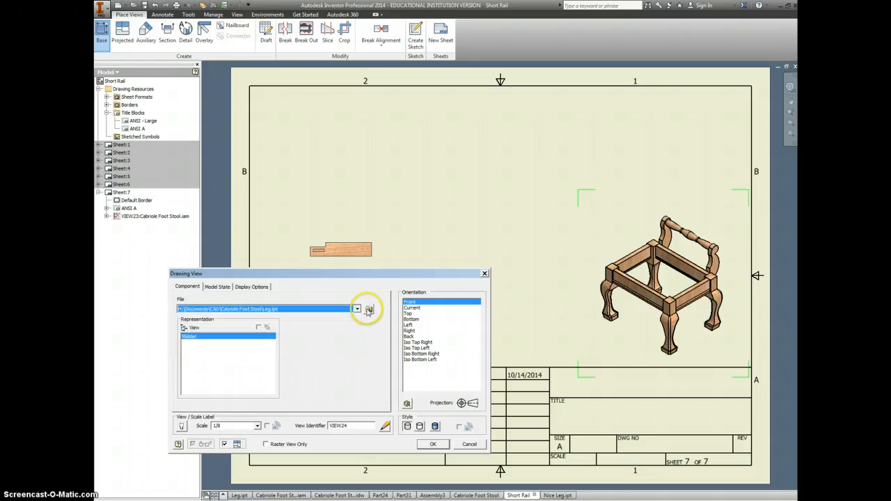
click(367, 310)
click(319, 252)
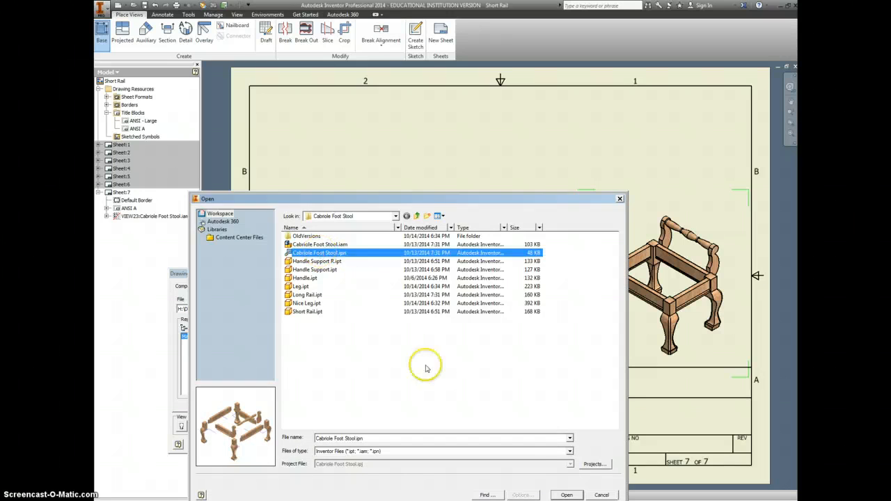
click(566, 495)
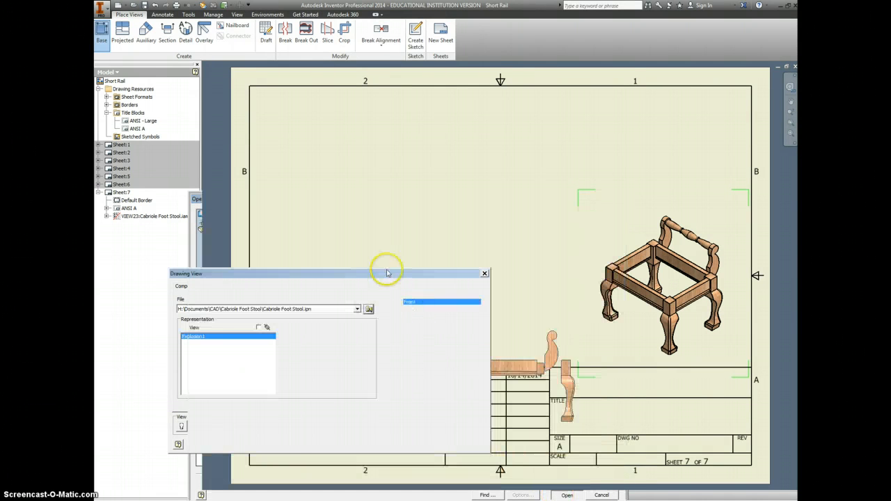
Place the exploded foot stool as a shaded Iso Top Left view at 1/8 scale in the sheet's left half
click(412, 308)
click(414, 313)
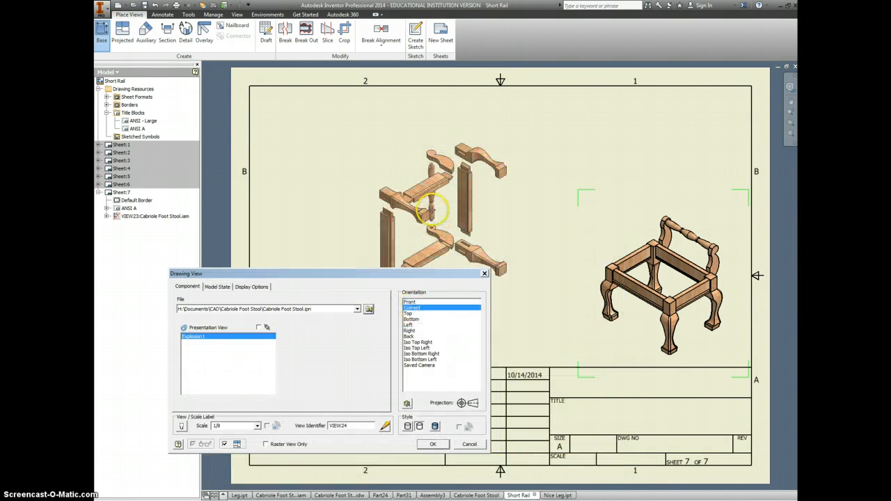
click(421, 342)
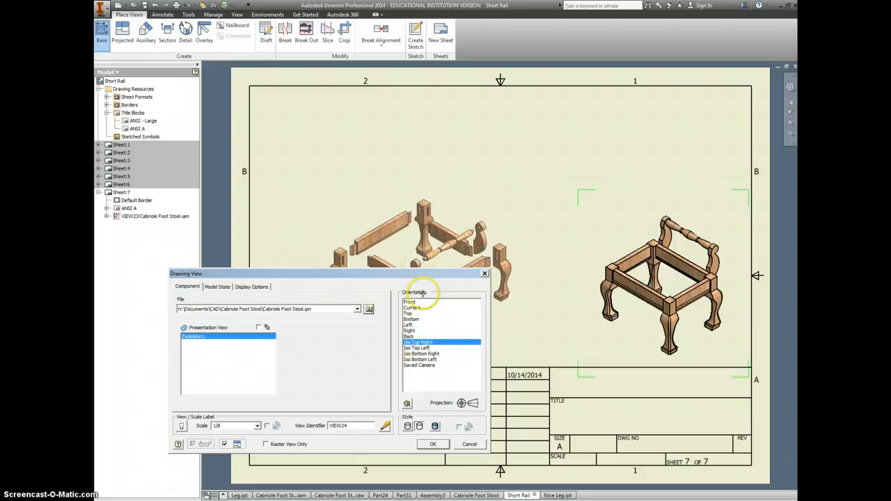
click(417, 347)
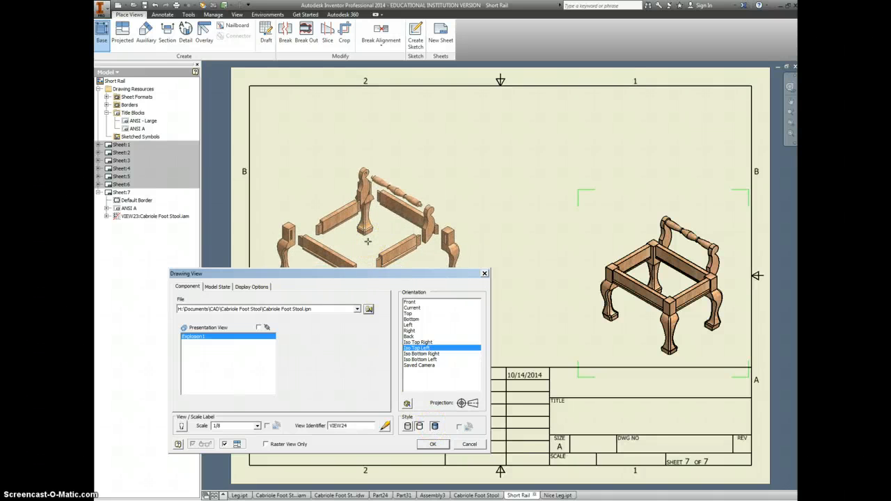
click(367, 241)
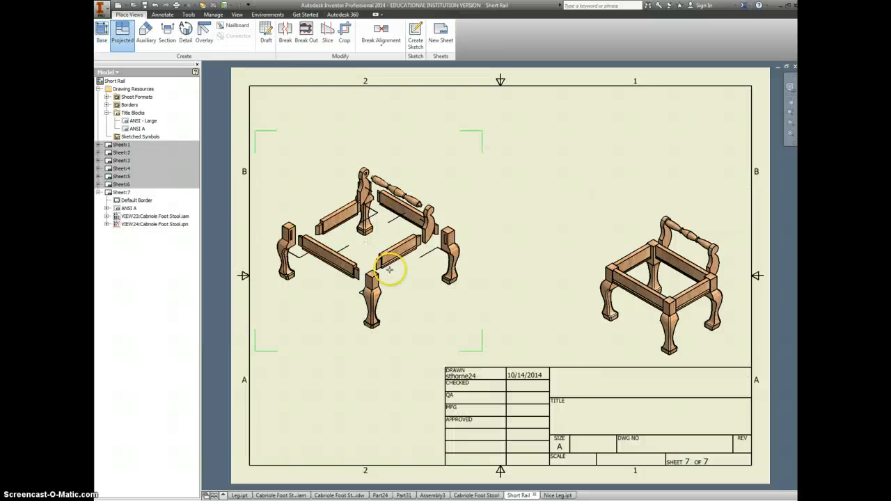
key(Escape)
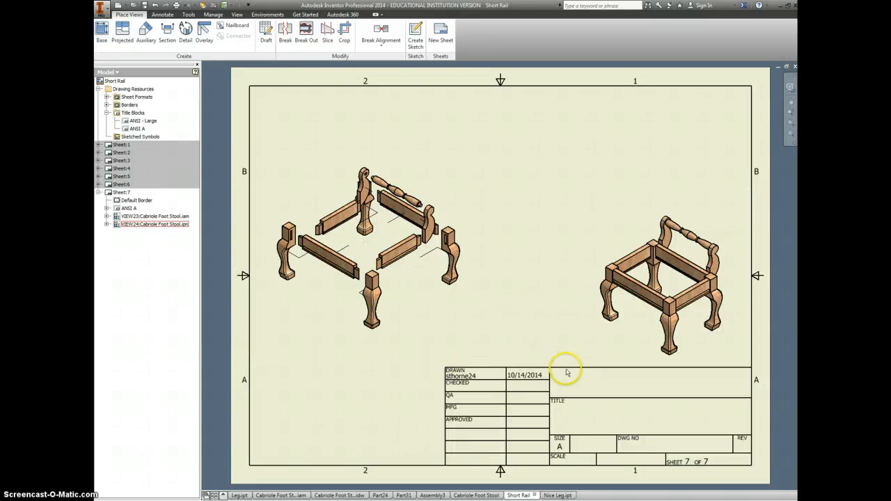
Start another base view from Cabriole Foot Stool.iam with the Iso Top Left orientation
click(101, 29)
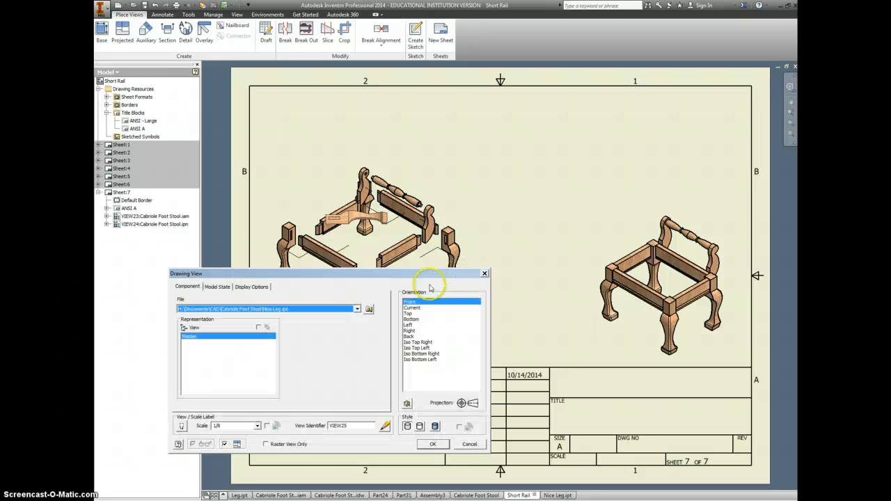
click(357, 308)
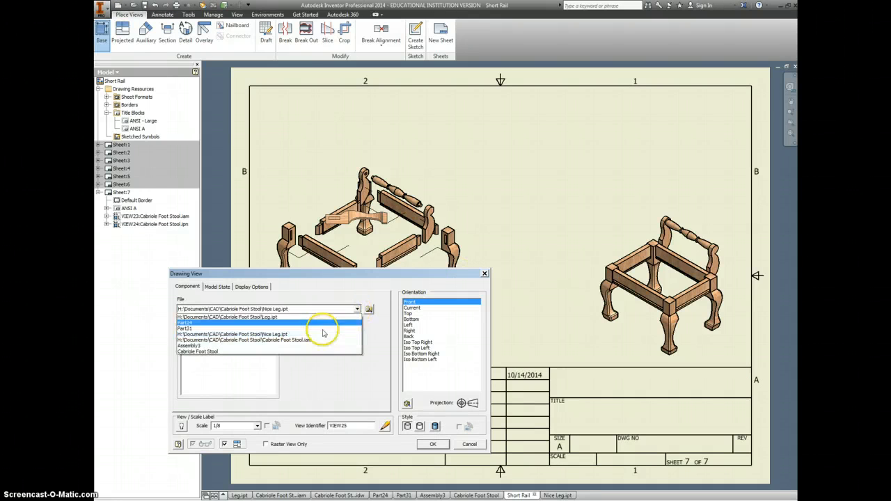
click(314, 340)
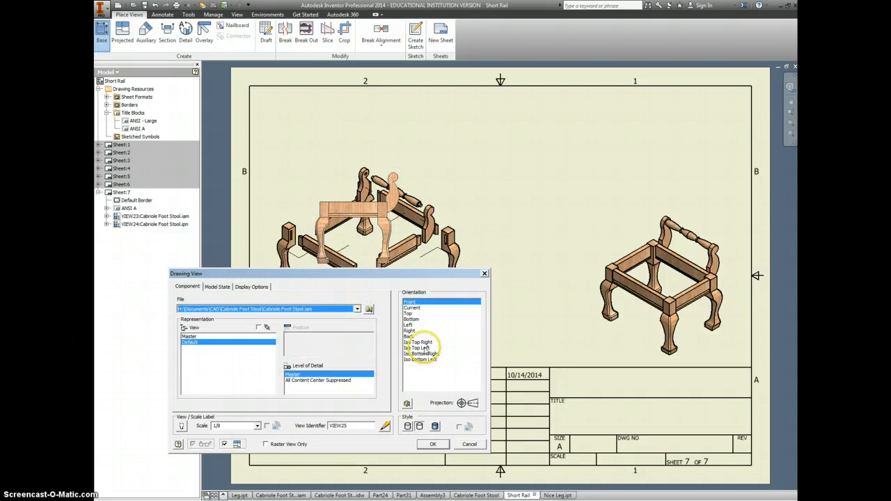
click(419, 347)
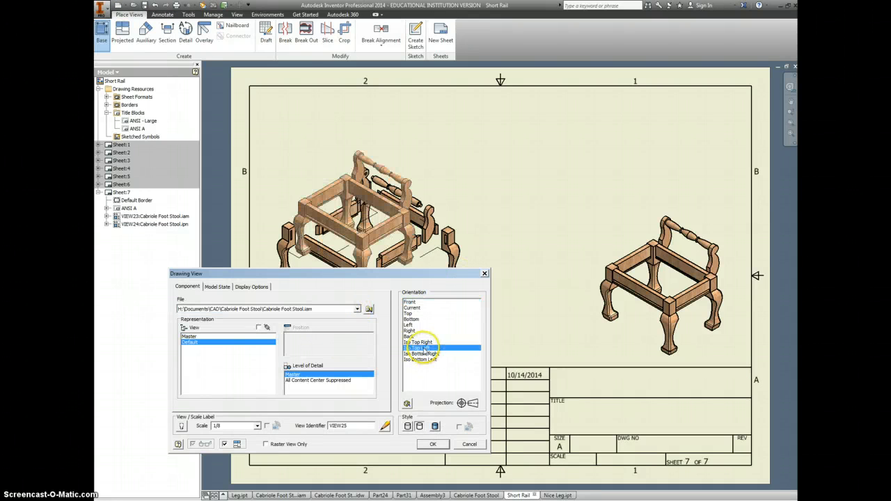
Set the new view's scale to 1/35 and place it shaded at the right end of the title block's title cell
click(257, 426)
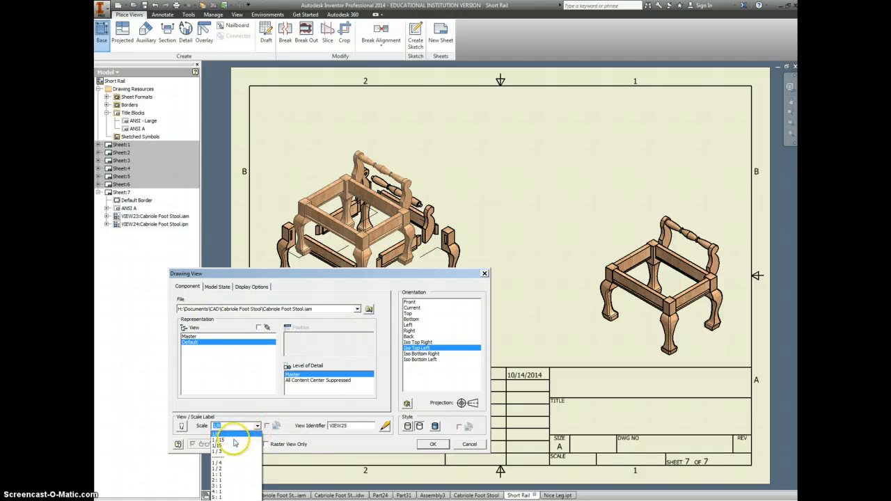
click(235, 443)
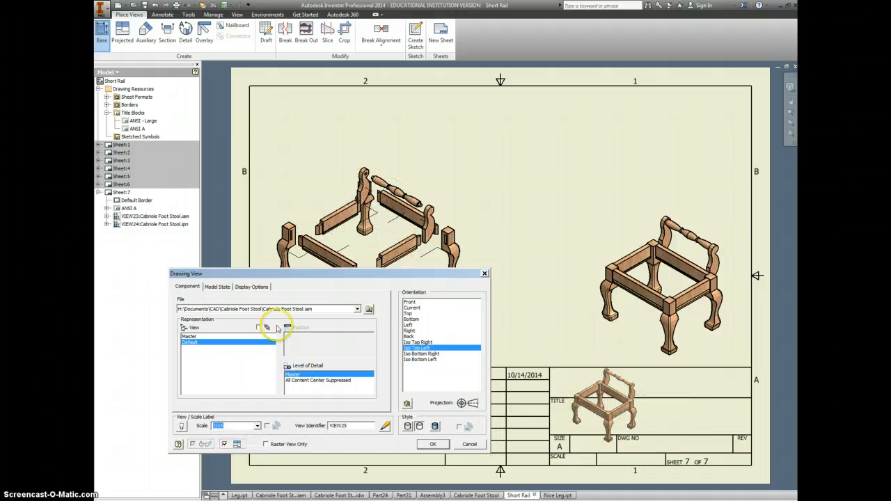
drag(232, 425, 213, 426)
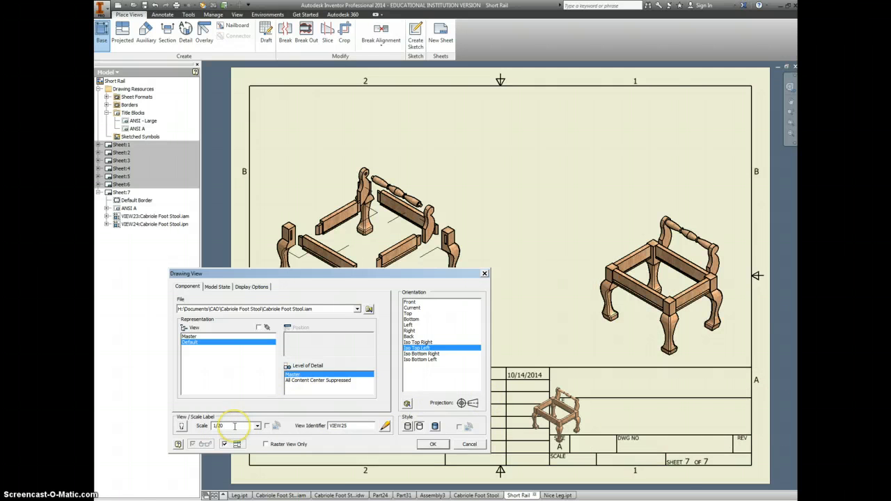
key(BackSpace)
key(BackSpace)
text(25)
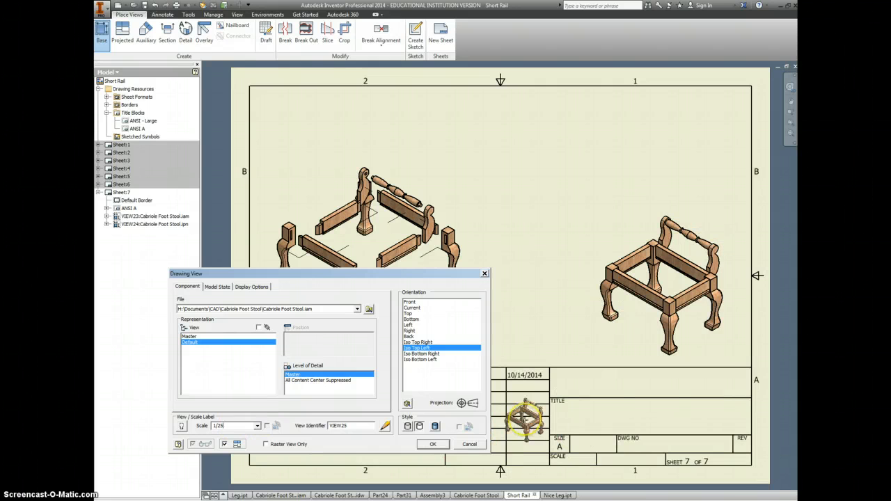
key(BackSpace)
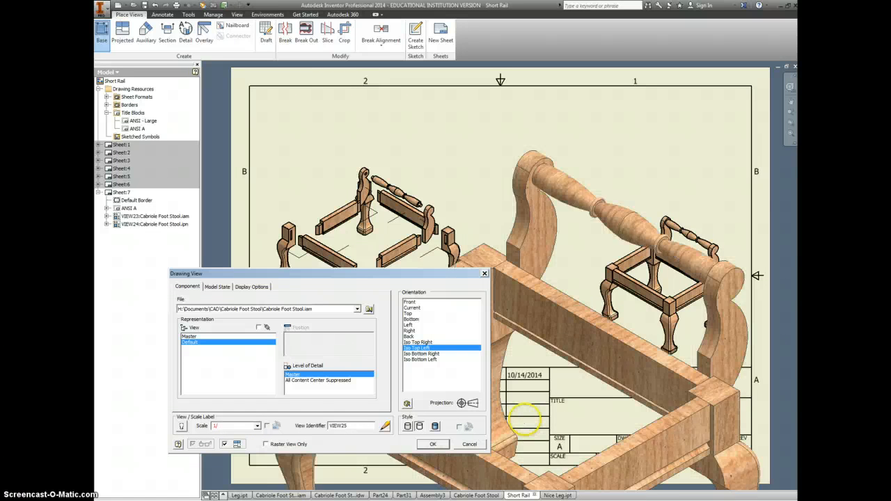
text(30)
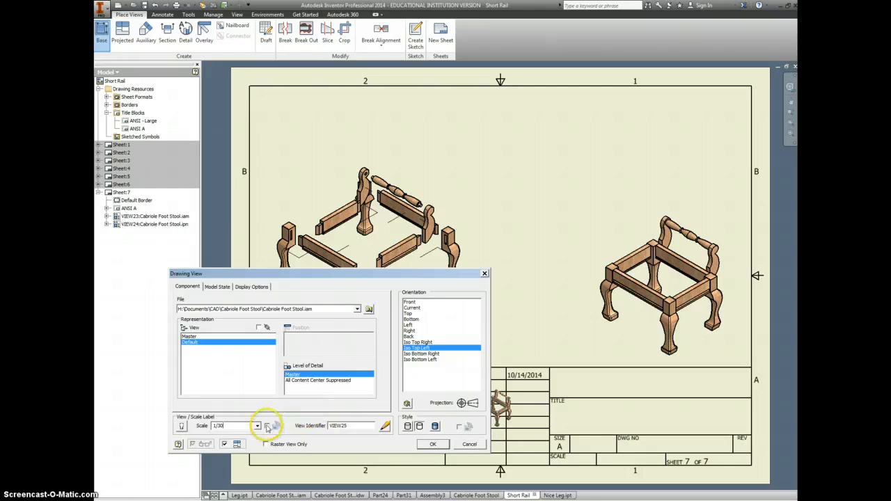
key(BackSpace)
text(5)
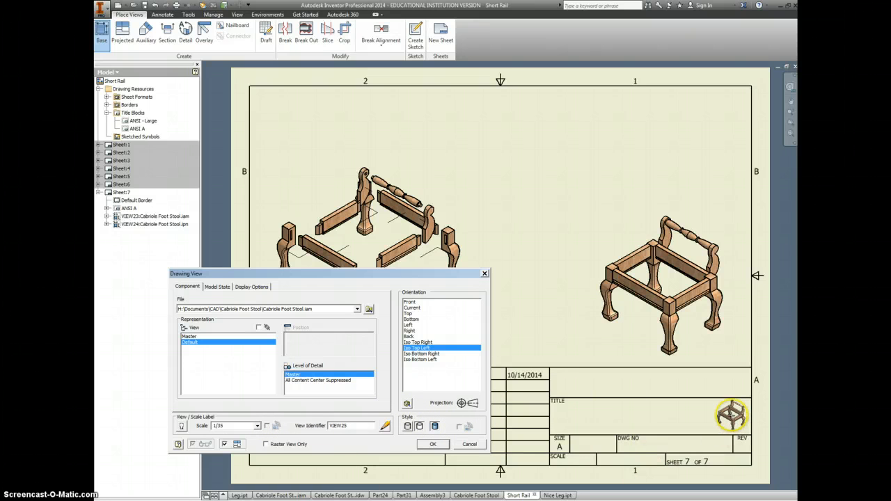
click(731, 416)
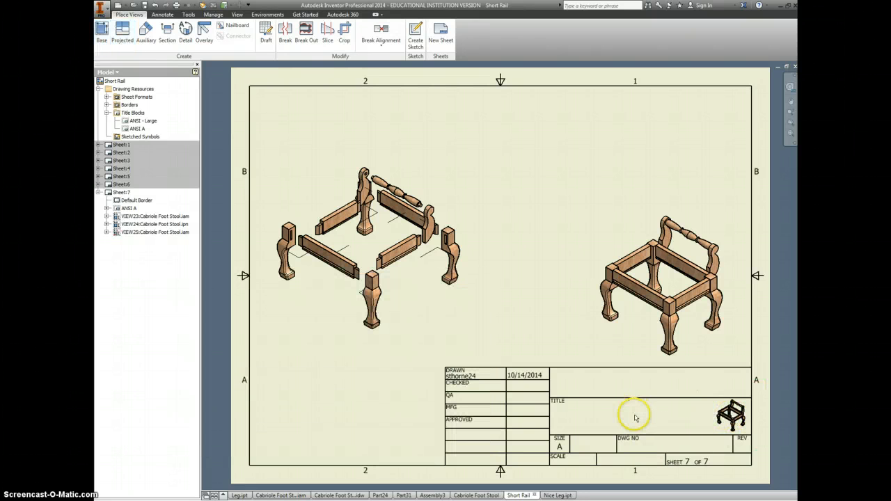
Add the drafter's name in the cell above the title cell and the text BILL OF MATERIALS in the title cell
click(560, 384)
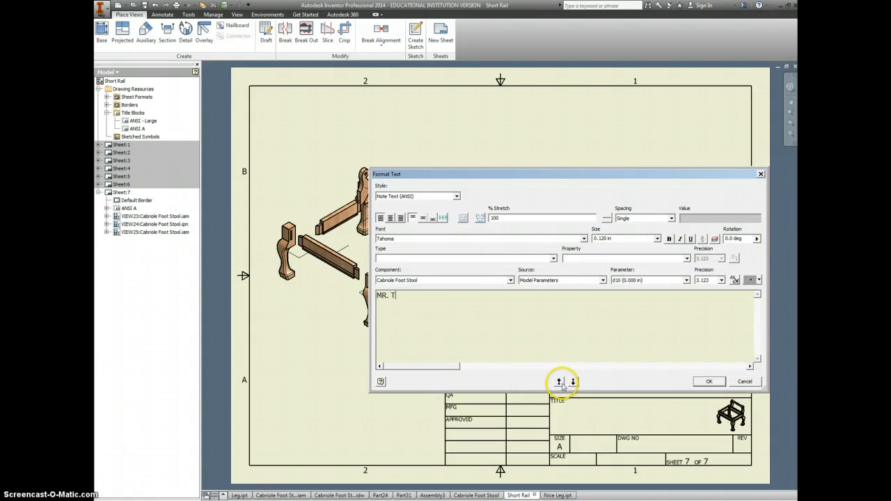
text(MR. THORNE)
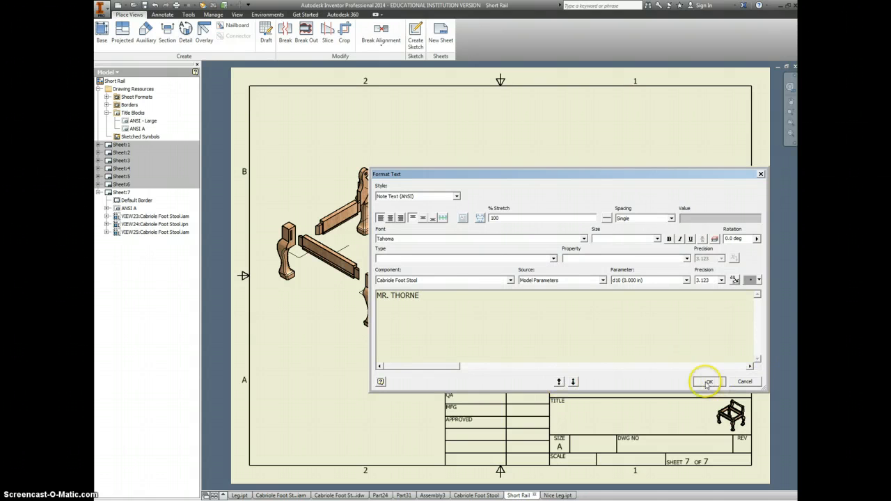
click(708, 381)
click(566, 416)
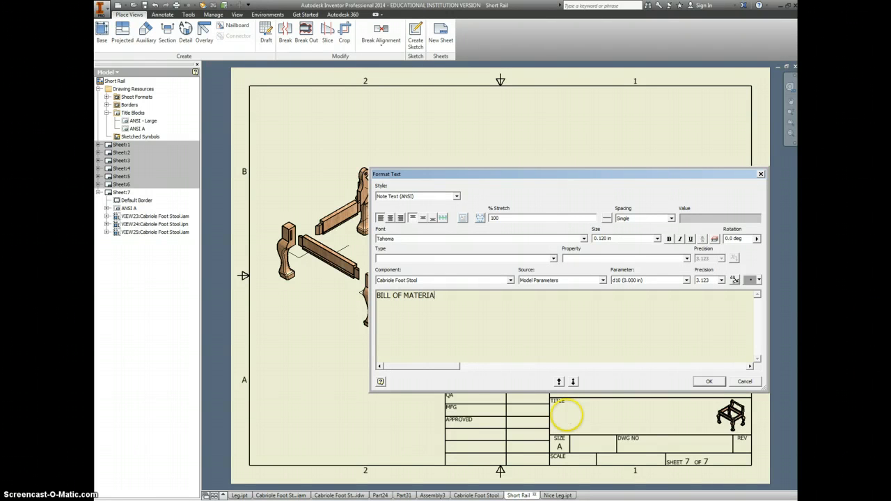
click(709, 381)
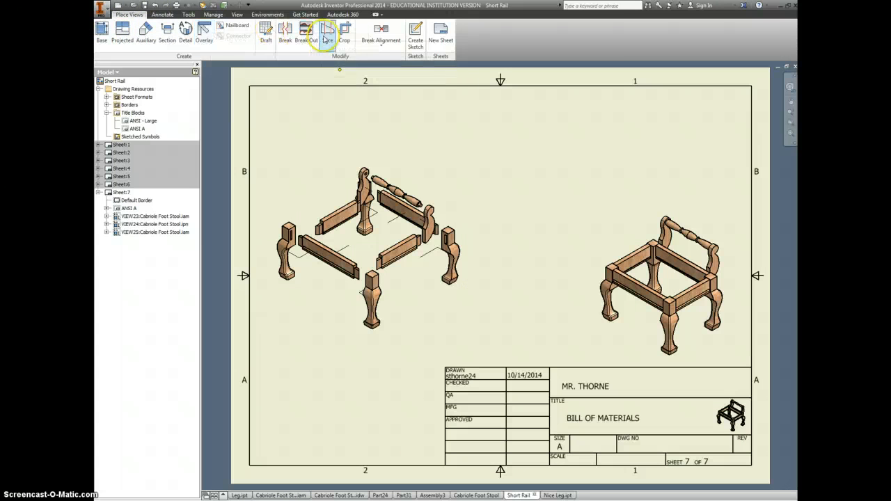
Create a parts list from Cabriole Foot Stool.iam and place it in the upper-right corner of the sheet border
click(163, 14)
click(454, 38)
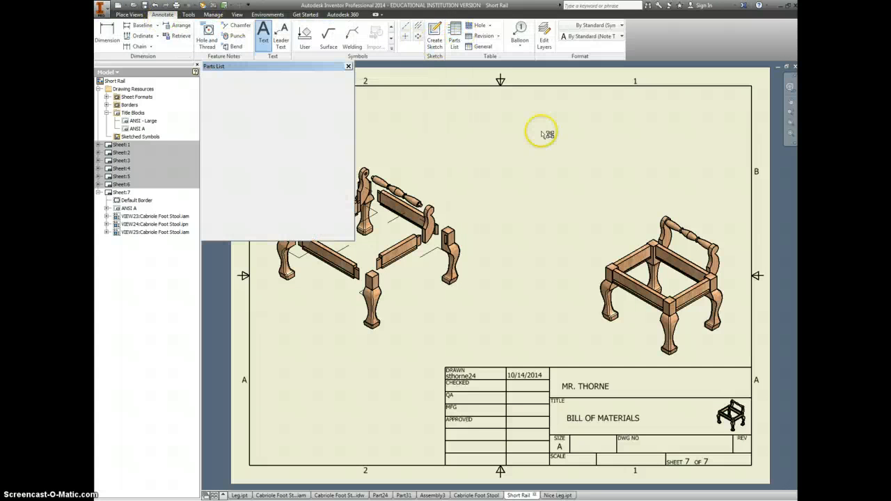
click(284, 108)
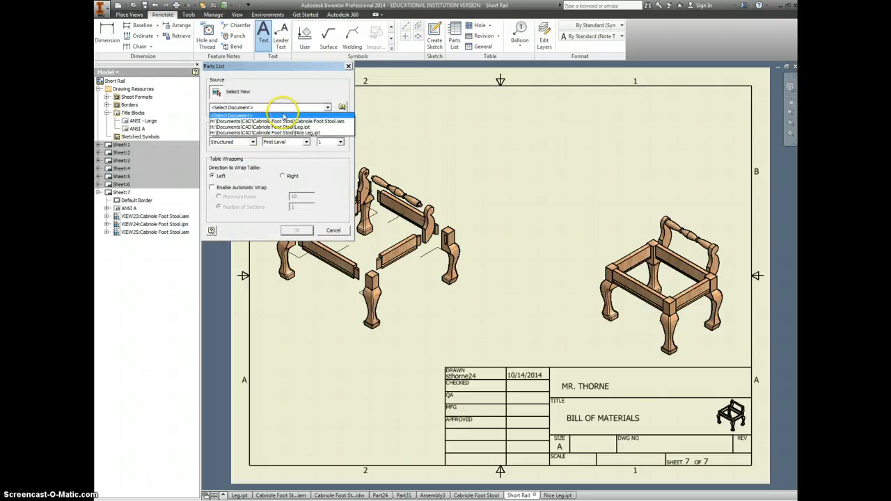
click(299, 121)
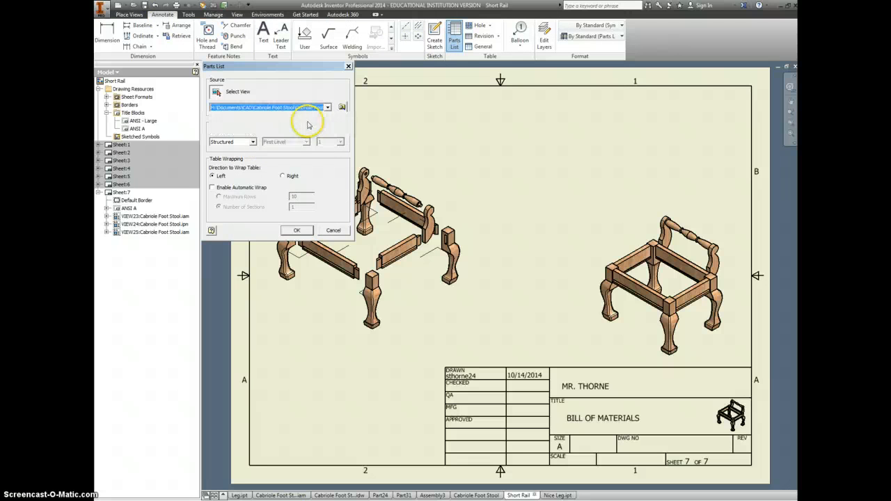
click(298, 230)
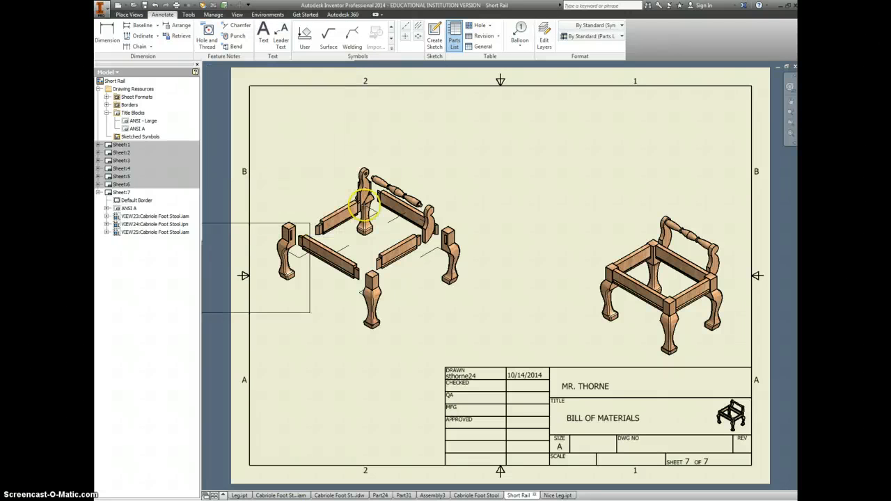
click(751, 86)
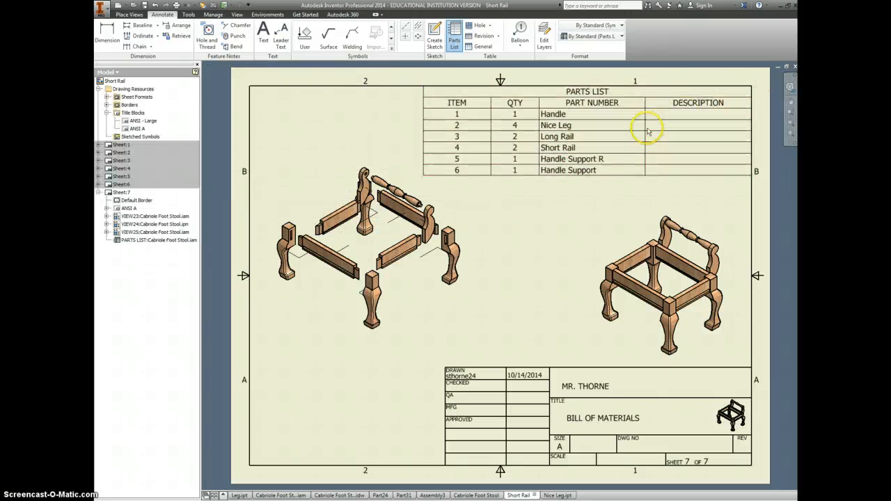
Remove the DESCRIPTION column from the Cabriole Foot Stool parts list
double_click(555, 128)
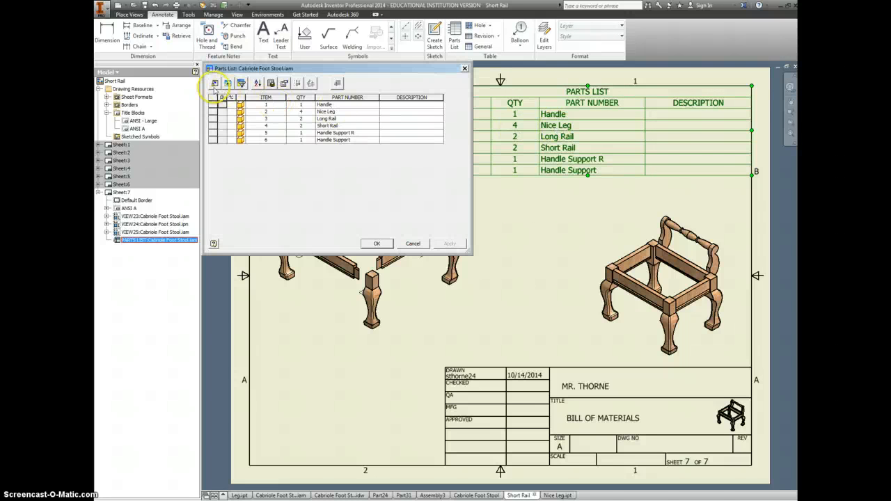
click(214, 84)
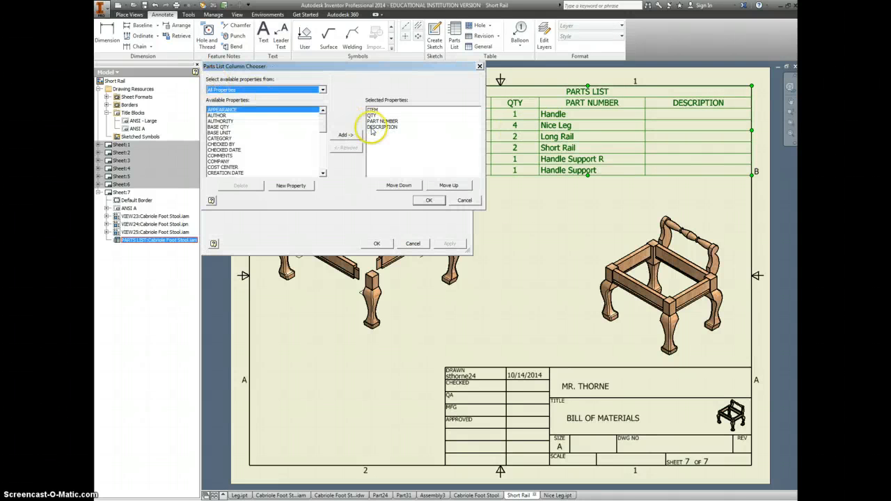
click(372, 128)
click(351, 148)
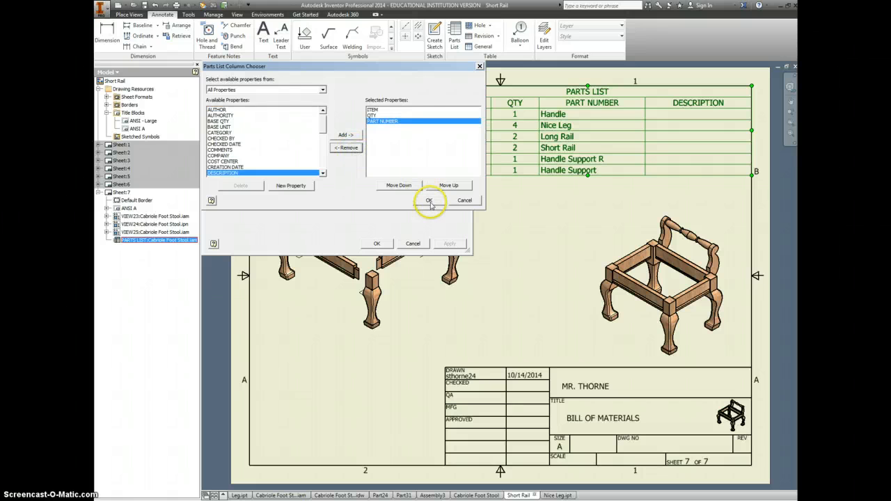
click(429, 200)
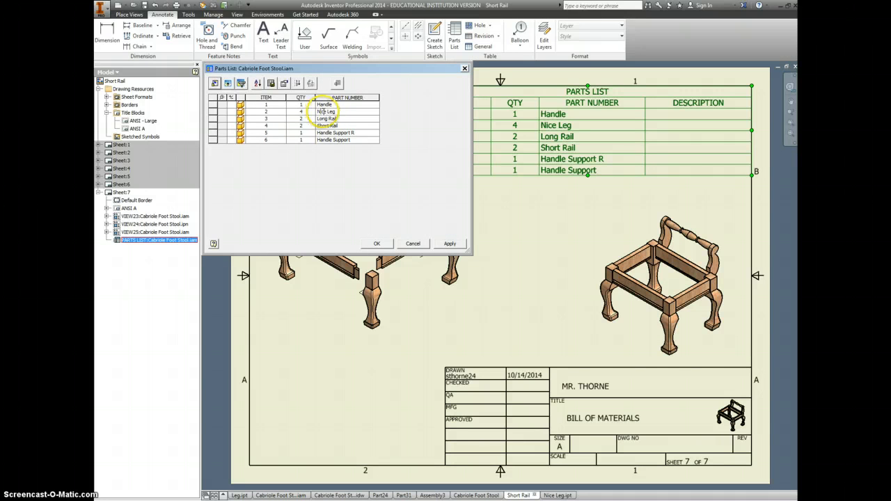
Rename the Nice Leg entry Cabriole Leg and the two handle support entries Handle Support (L) and Handle Support (R) in the parts list
drag(325, 111, 301, 110)
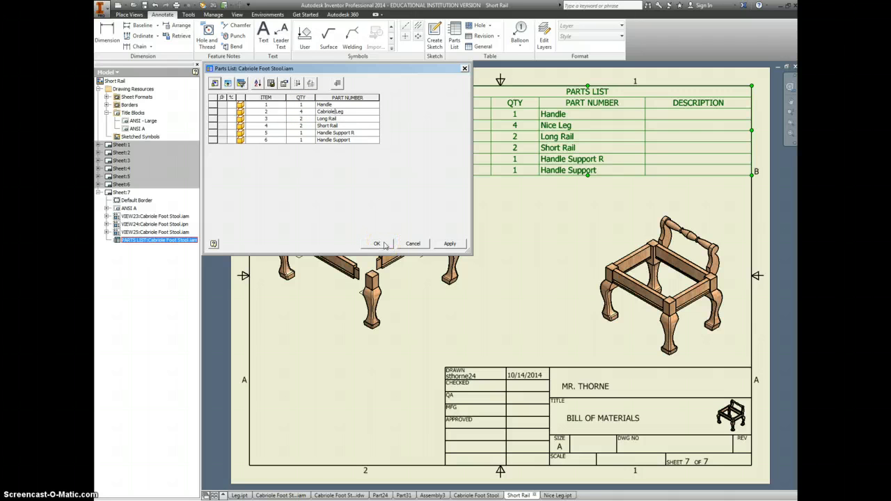
click(360, 139)
click(357, 137)
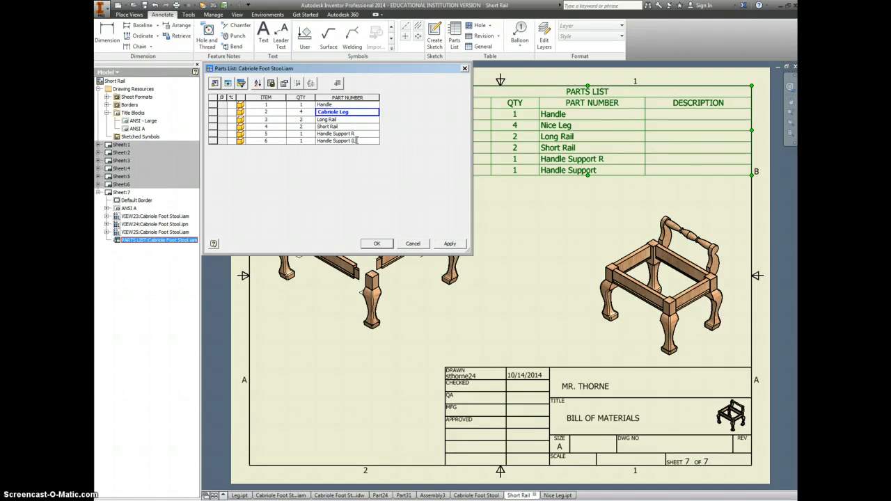
key(Return)
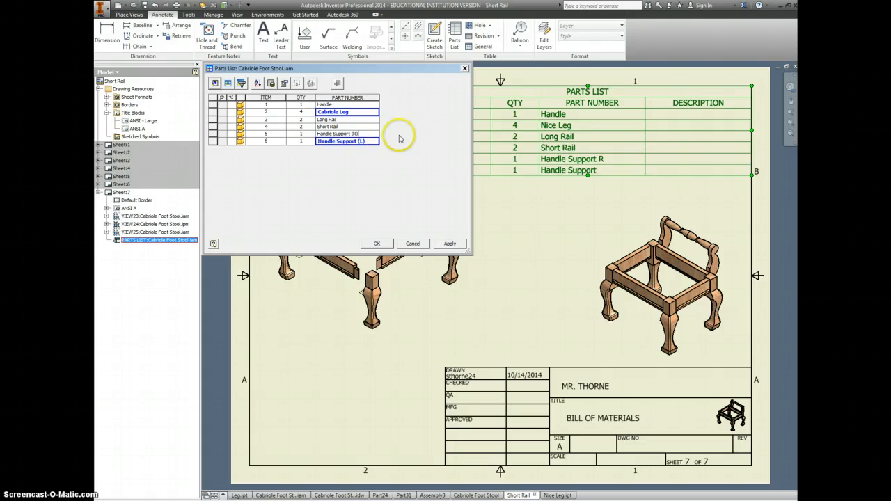
click(376, 243)
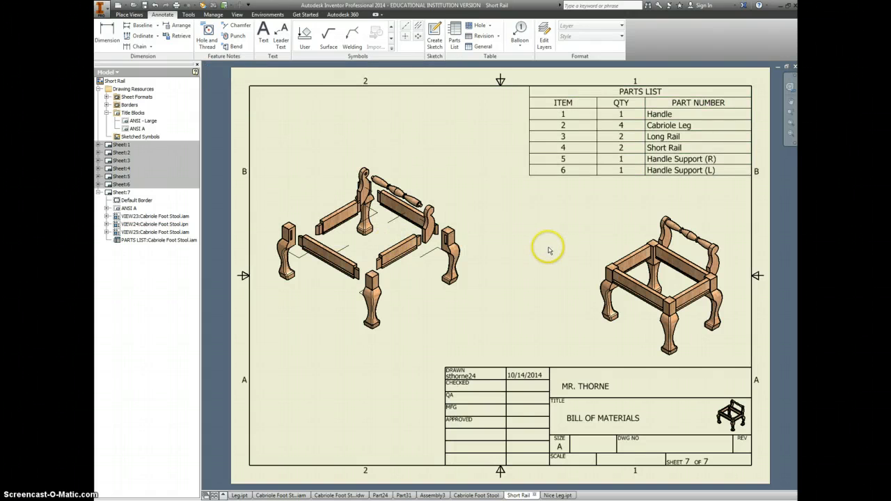
Add balloons above the exploded view for the left handle support and the handle
click(519, 32)
click(365, 169)
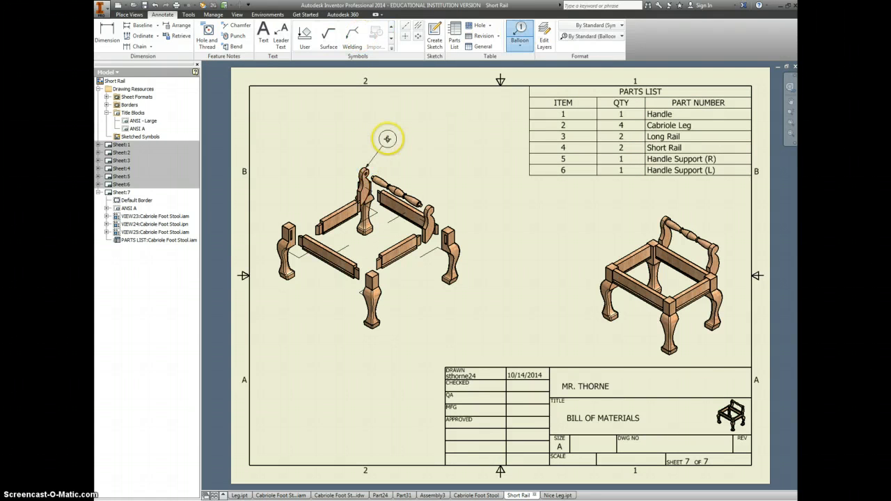
click(388, 137)
right_click(388, 137)
click(416, 137)
click(387, 182)
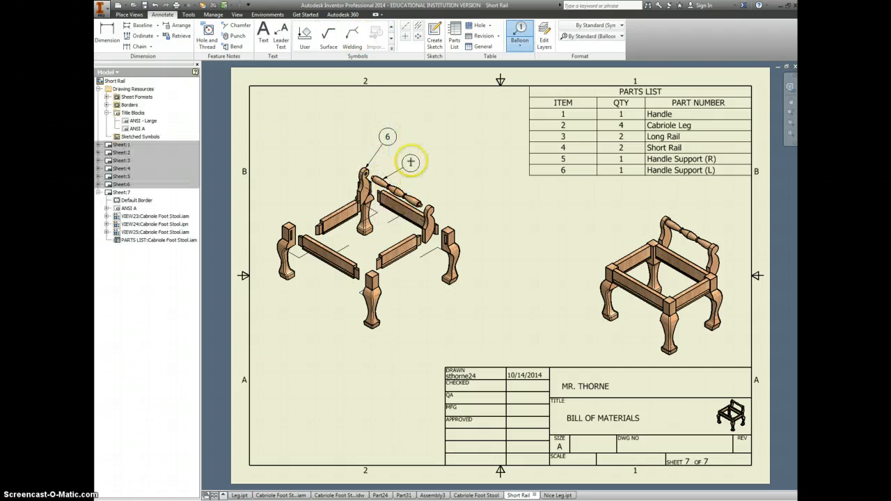
click(418, 152)
right_click(419, 152)
click(450, 153)
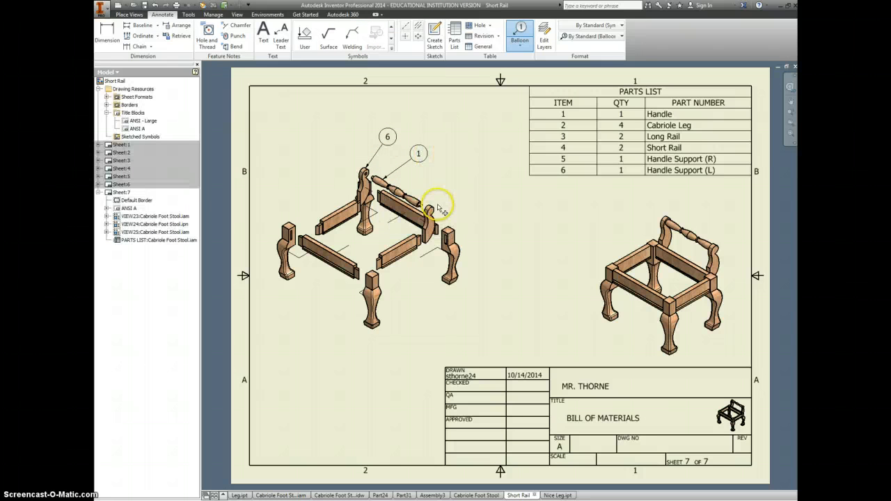
Balloon the right handle support and the rightmost cabriole leg in the exploded view
click(427, 208)
click(450, 186)
right_click(449, 187)
click(482, 186)
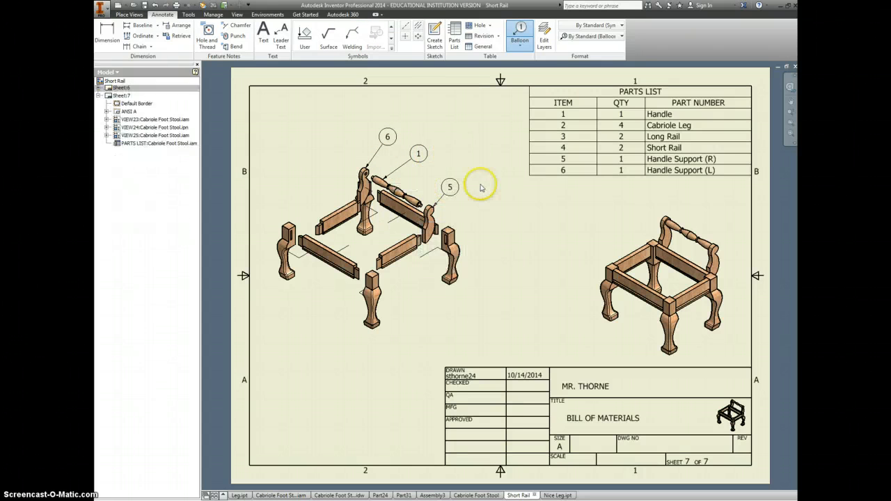
click(449, 241)
click(473, 218)
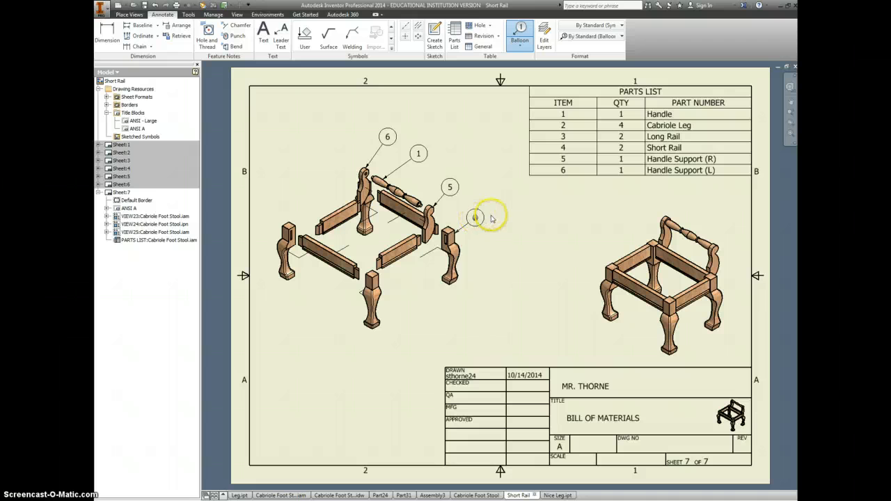
right_click(474, 218)
click(506, 217)
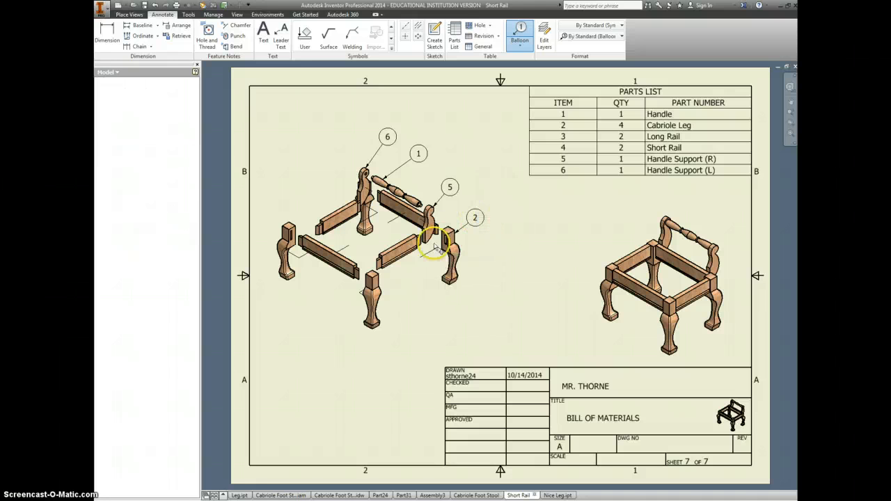
Balloon the short rail and the long rail on the left side of the exploded view
click(333, 208)
click(307, 172)
right_click(307, 172)
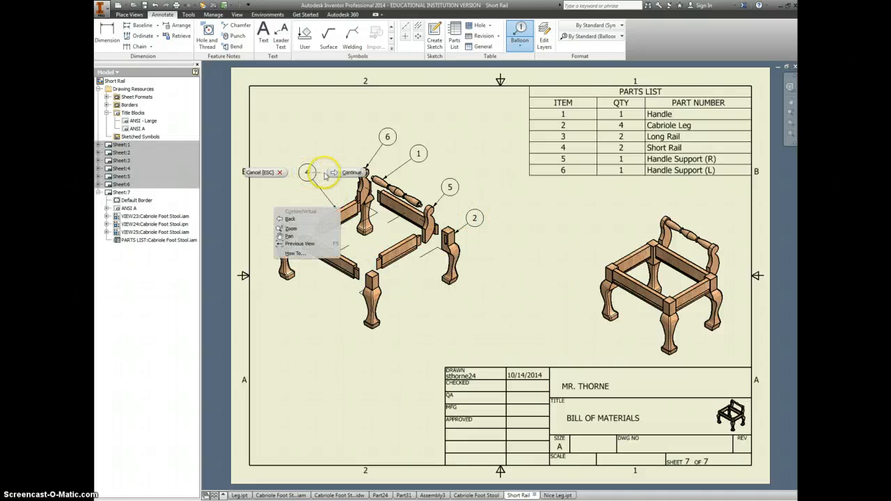
click(332, 175)
click(309, 240)
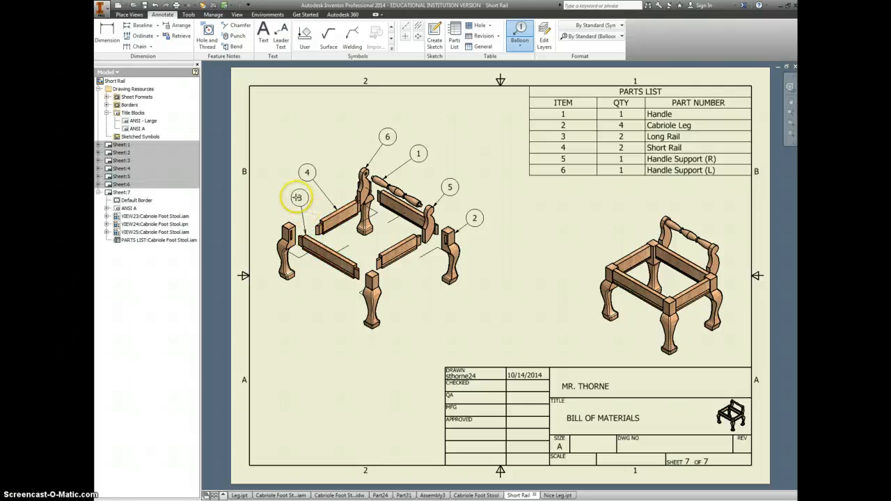
click(285, 207)
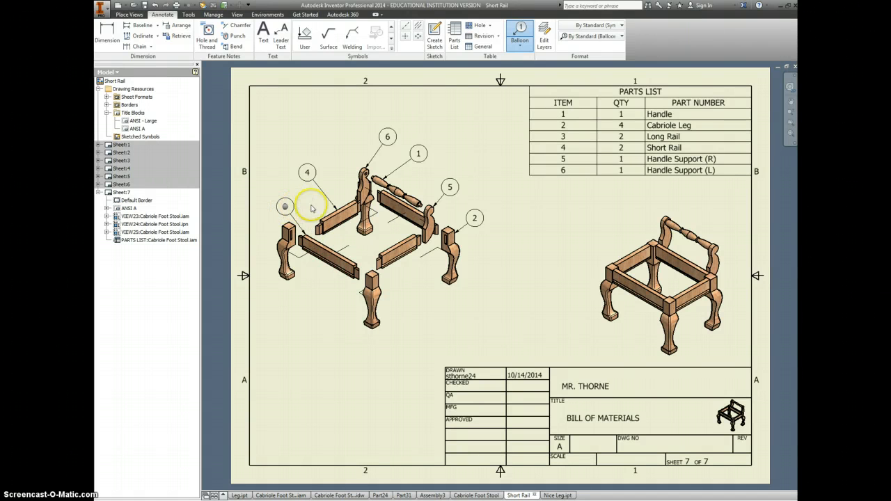
right_click(284, 207)
click(311, 209)
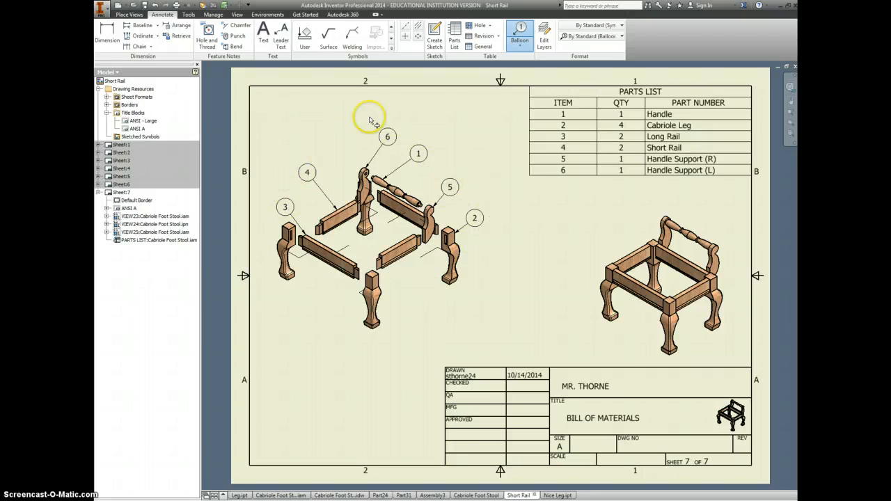
Rename Sheet:7 as BILL OF MATERIALS
click(124, 192)
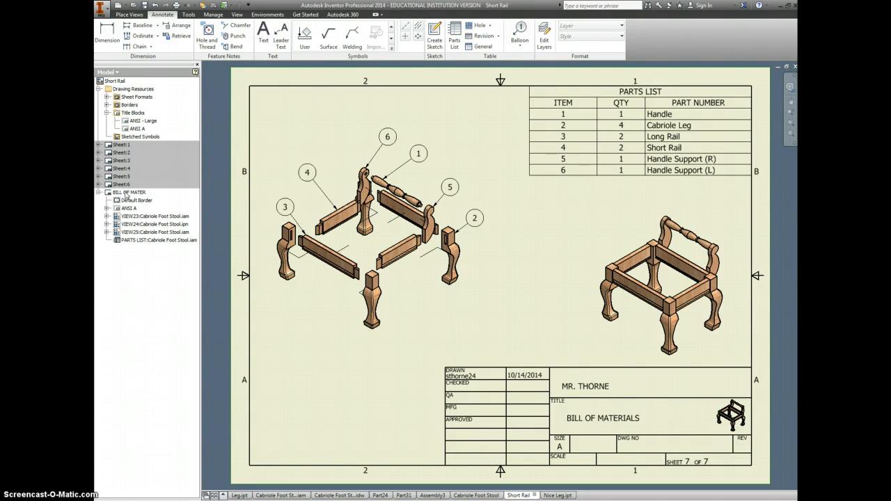
click(394, 394)
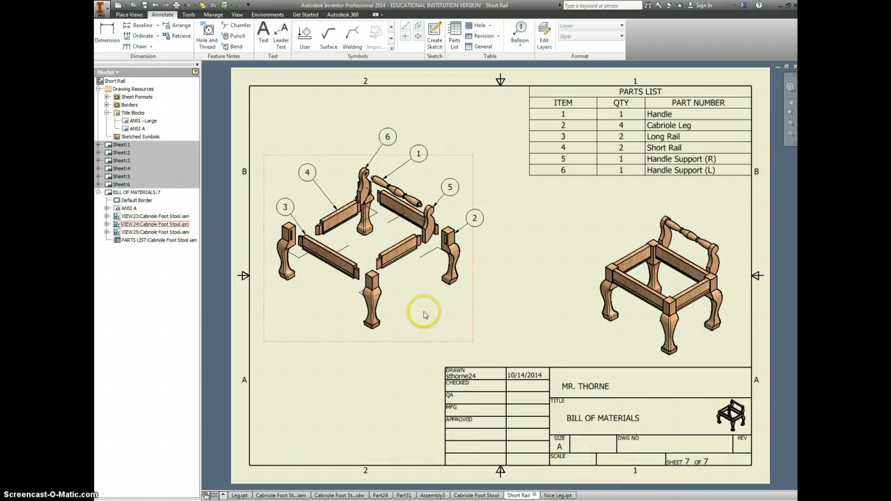
Show the exploded view's label with only the scale text, and place it between the exploded and assembled views
double_click(440, 333)
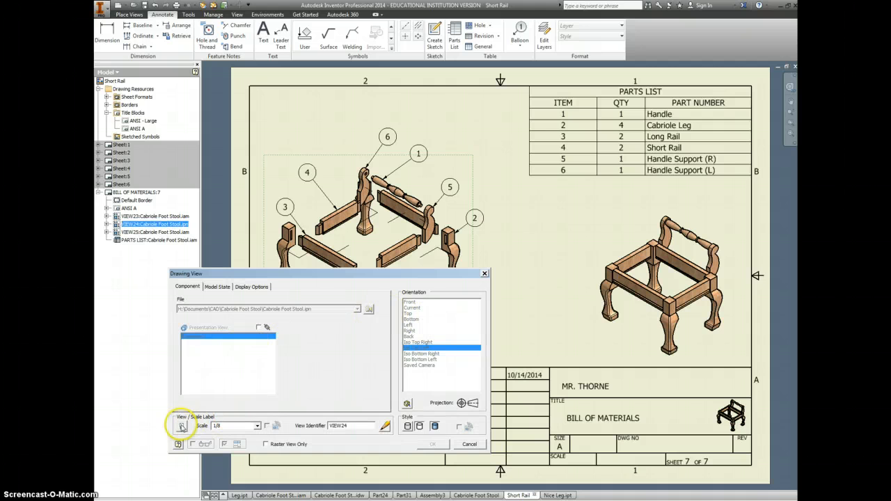
click(181, 425)
click(384, 426)
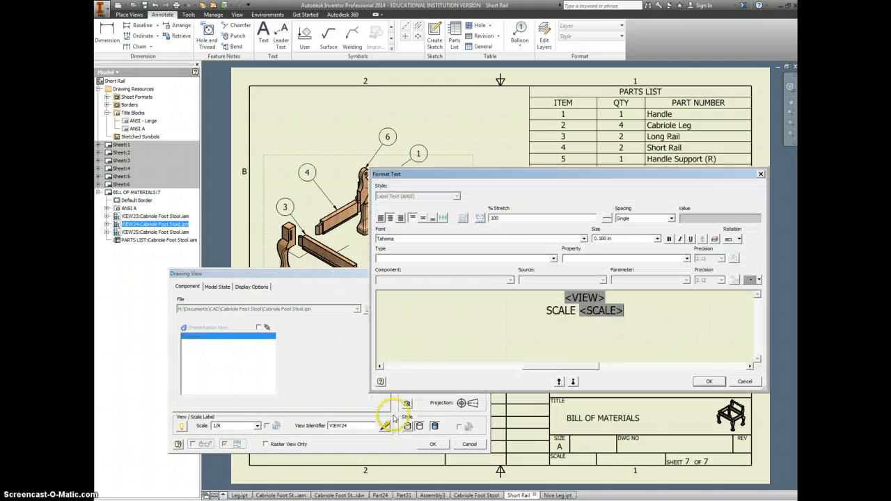
key(BackSpace)
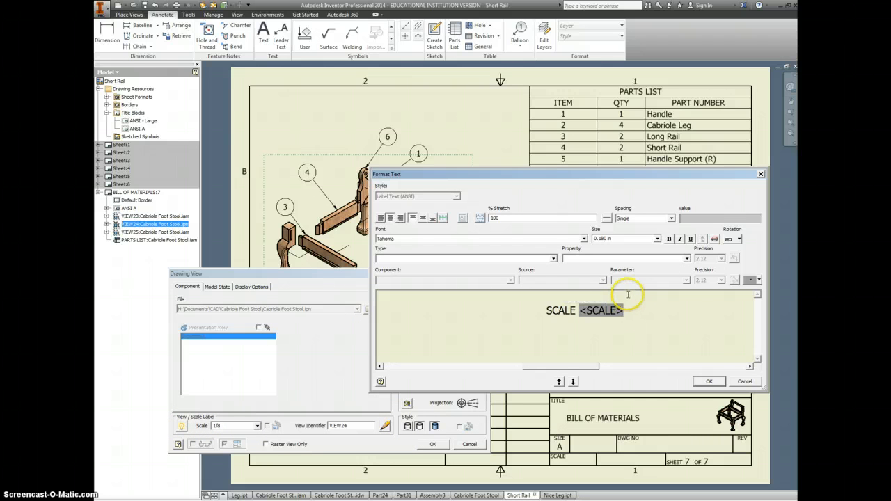
click(707, 380)
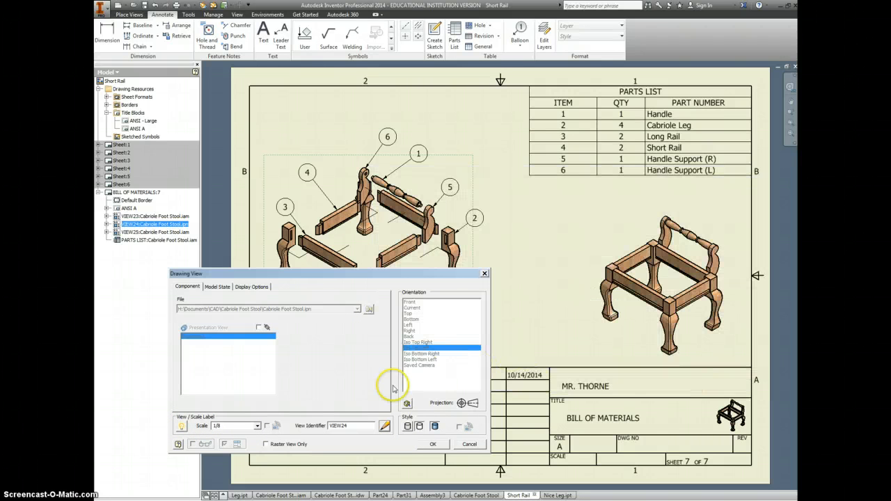
click(434, 426)
click(434, 443)
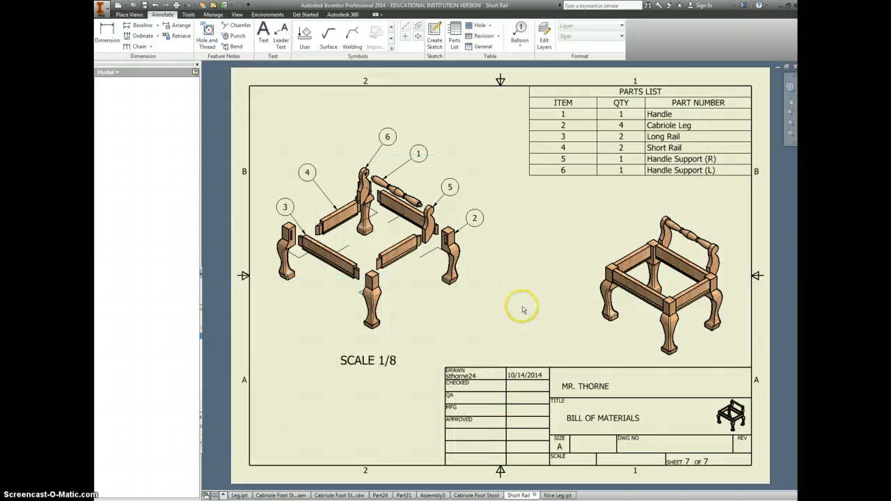
drag(362, 369, 533, 307)
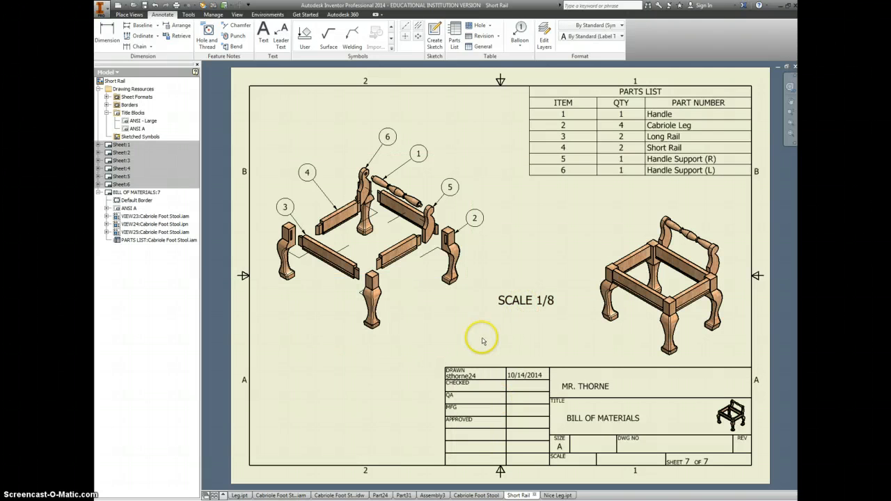
Open Sheet:6 and rename it LEG PATTERN
double_click(121, 183)
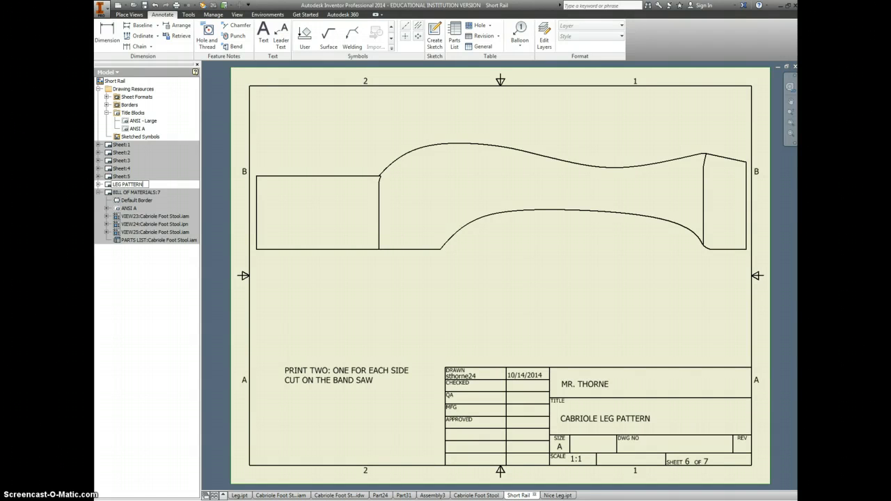
click(325, 308)
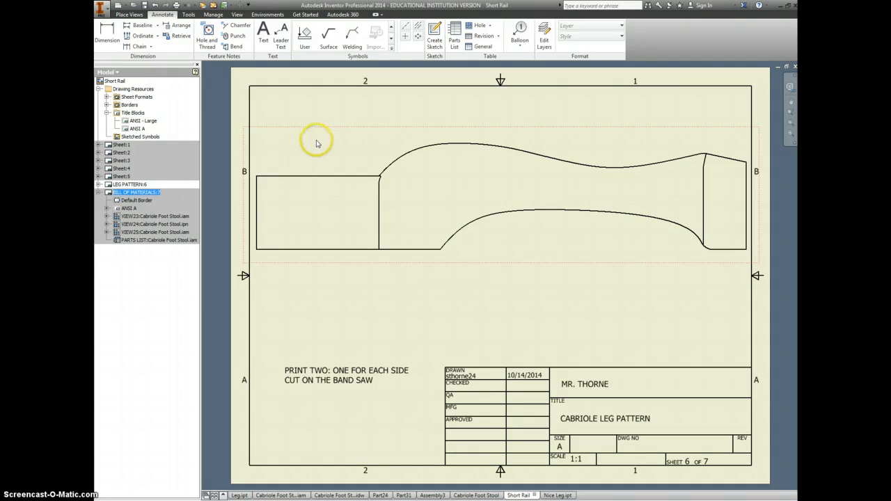
click(129, 14)
click(102, 33)
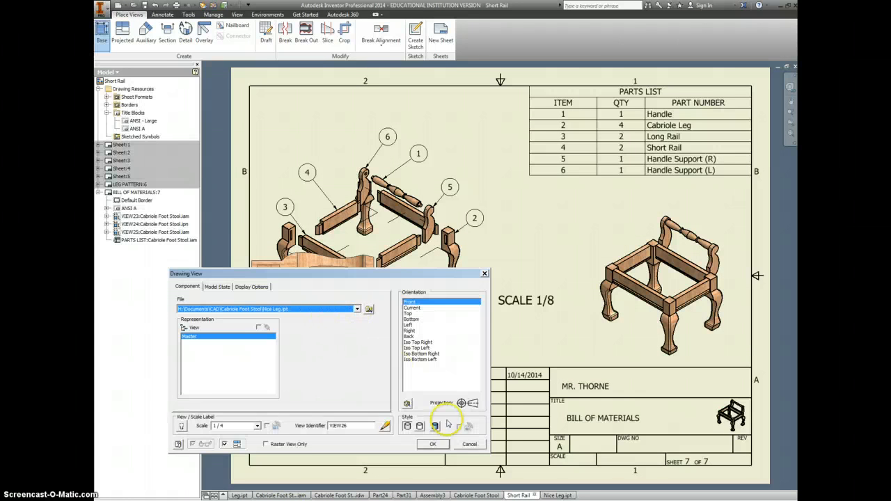
click(468, 444)
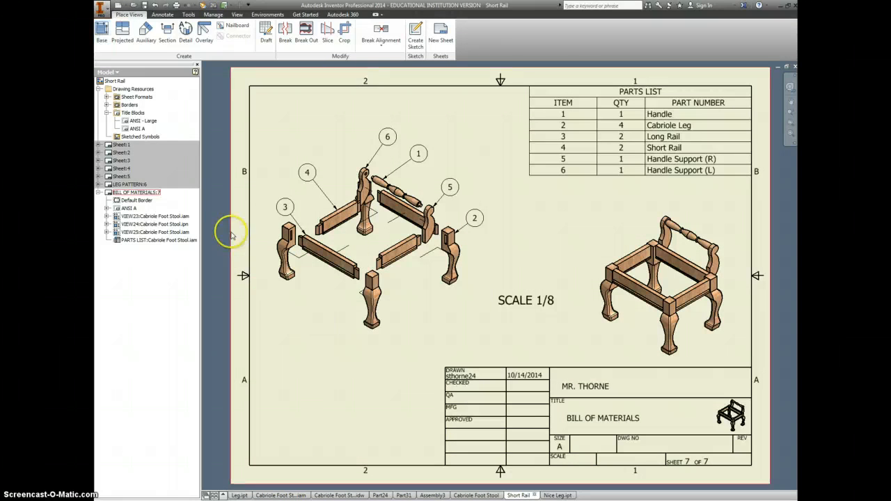
Place a 1/35 Iso Top Left view of Cabriole Foot Stool.iam in the title block of the LEG PATTERN sheet
double_click(135, 184)
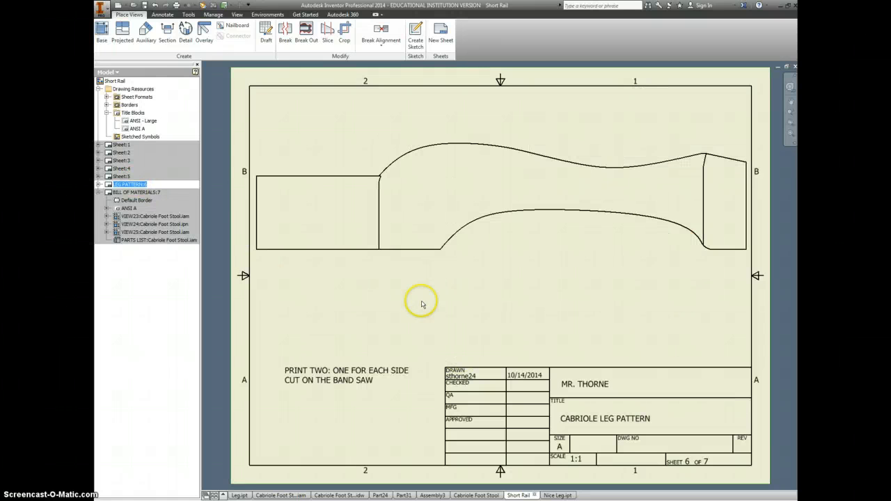
click(102, 31)
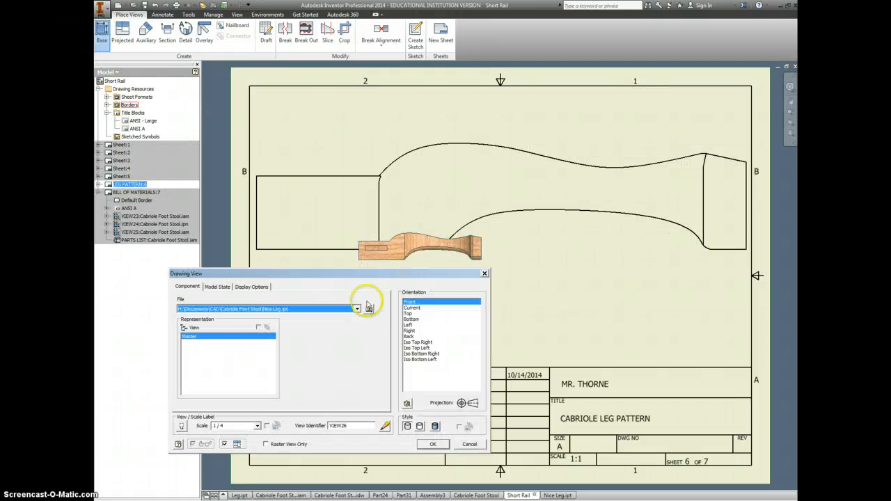
click(357, 308)
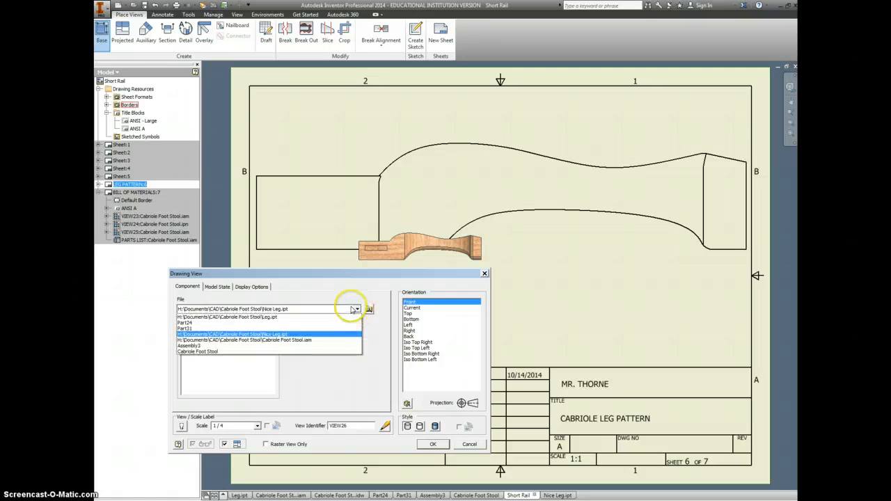
click(307, 342)
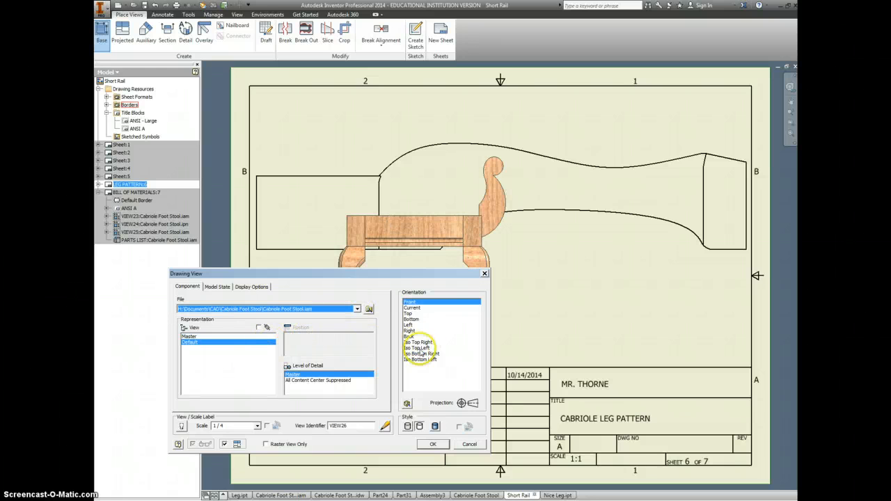
click(419, 348)
click(257, 425)
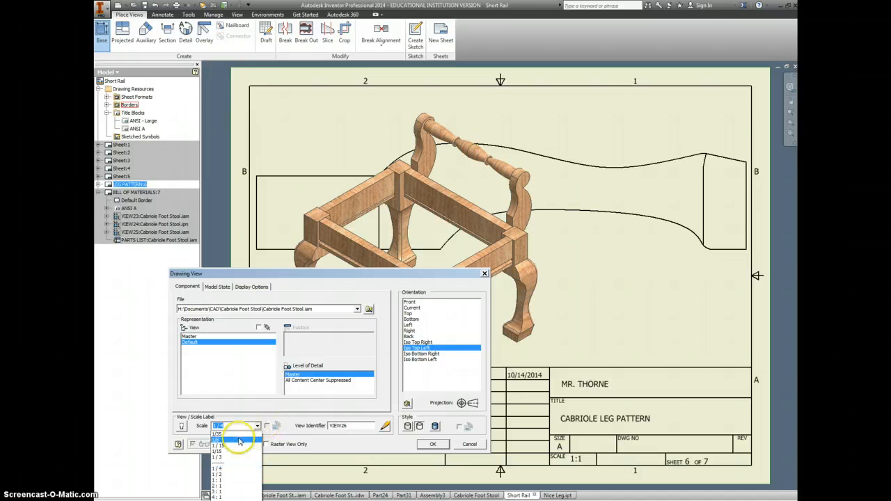
click(239, 438)
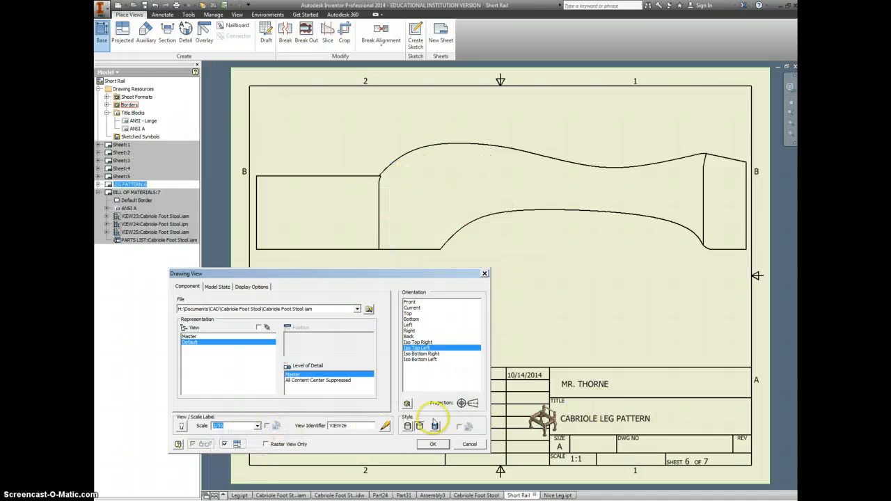
click(726, 410)
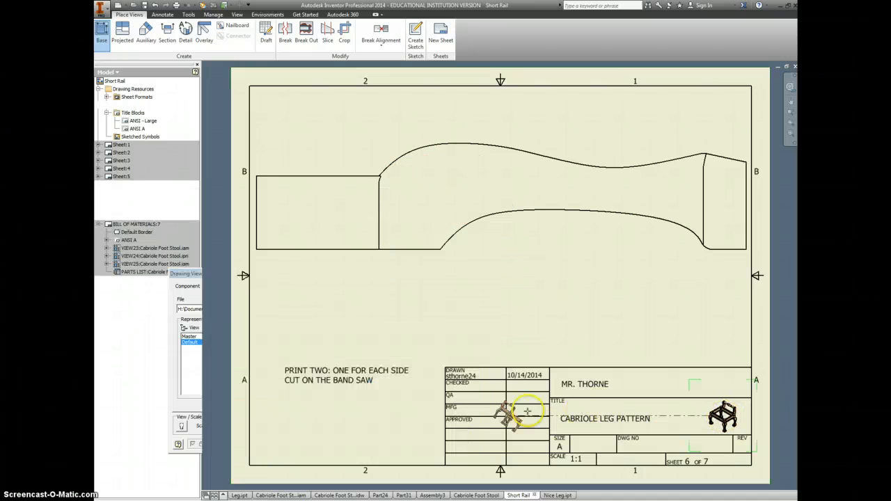
right_click(431, 309)
click(451, 311)
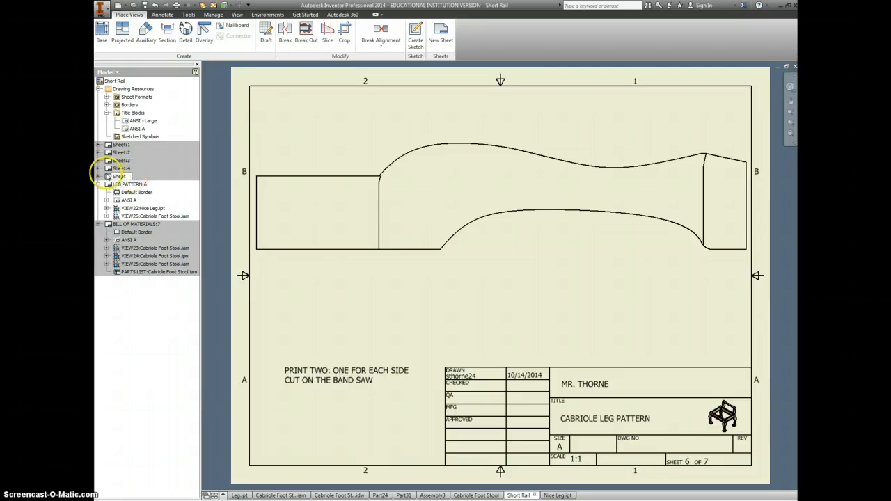
Open Sheet:5 and rename it LEG, and rename Sheet:4 as HANLDE SUPPORT
double_click(113, 176)
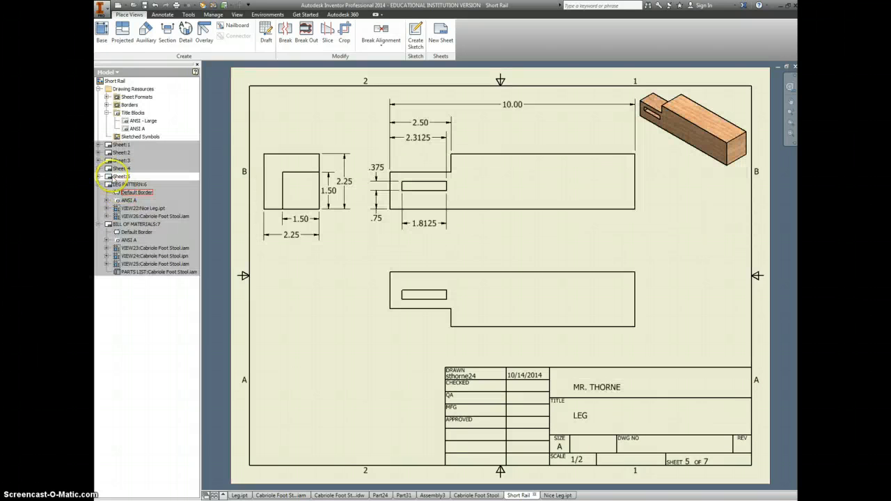
click(120, 176)
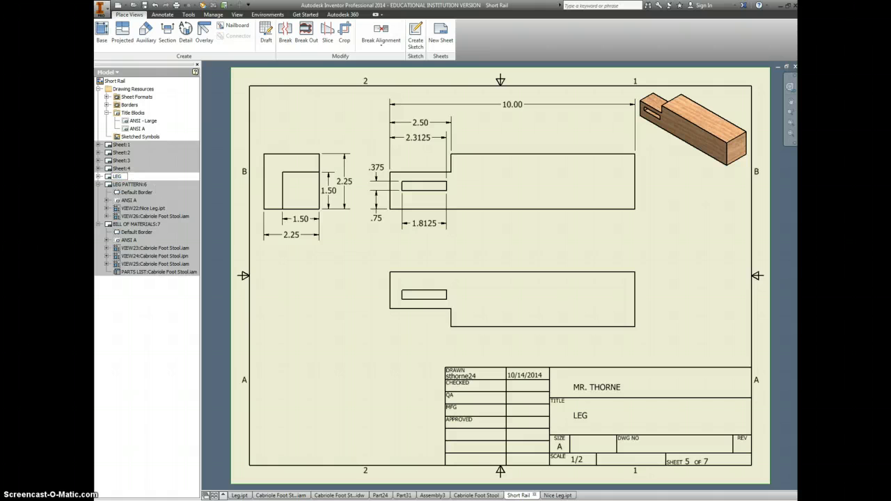
click(122, 169)
click(121, 169)
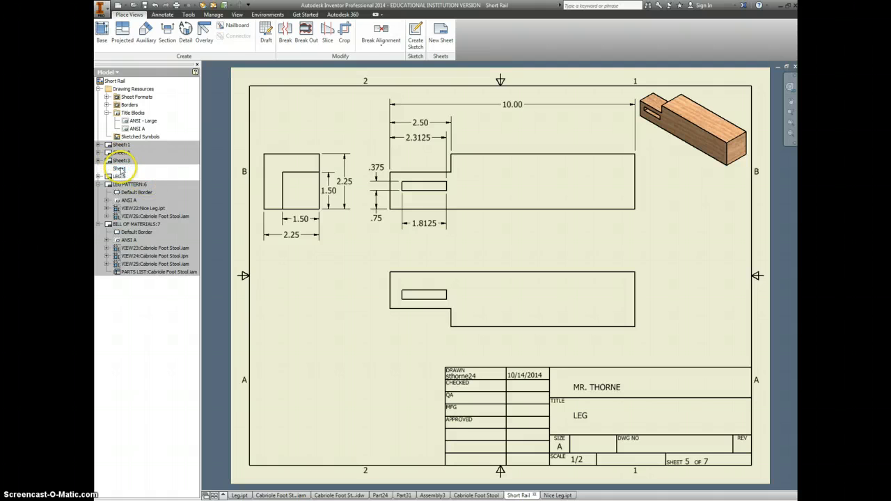
double_click(129, 170)
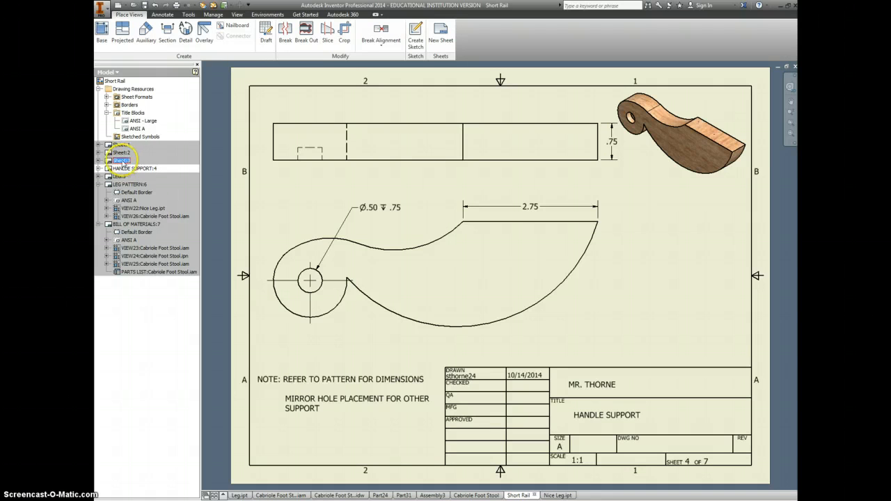
Open Sheet:3 and rename it HANDLE, and open Sheet:2 and rename it LONG RAIL
double_click(108, 163)
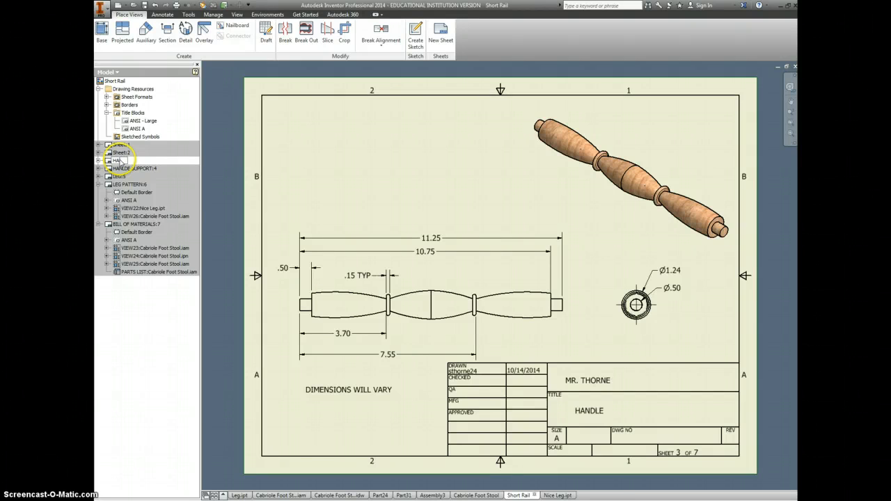
click(118, 153)
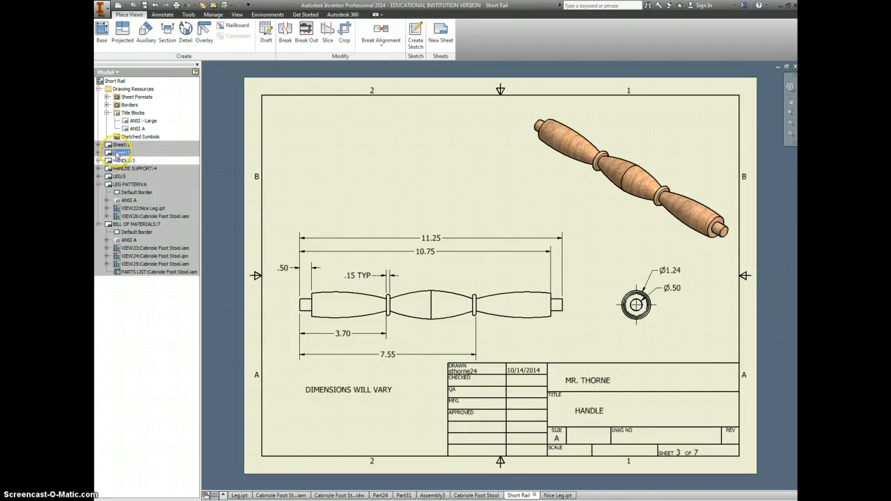
double_click(111, 153)
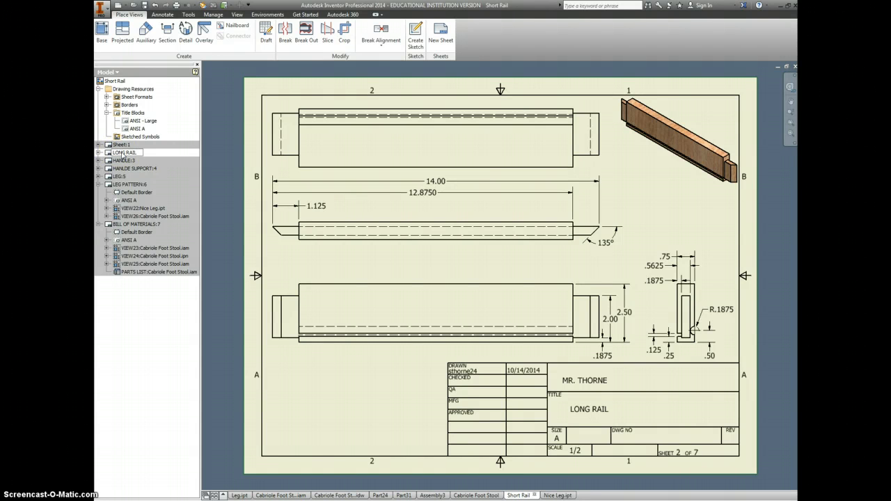
Rename Sheet:1 as SHORT RAIL and place a 1/35 Iso Top Left view of Cabriole Foot Stool.iam in its title block
double_click(119, 144)
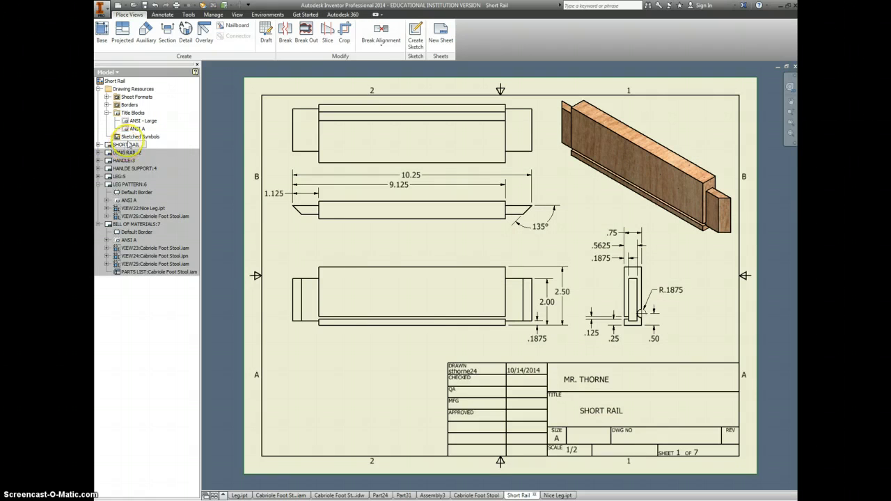
click(102, 31)
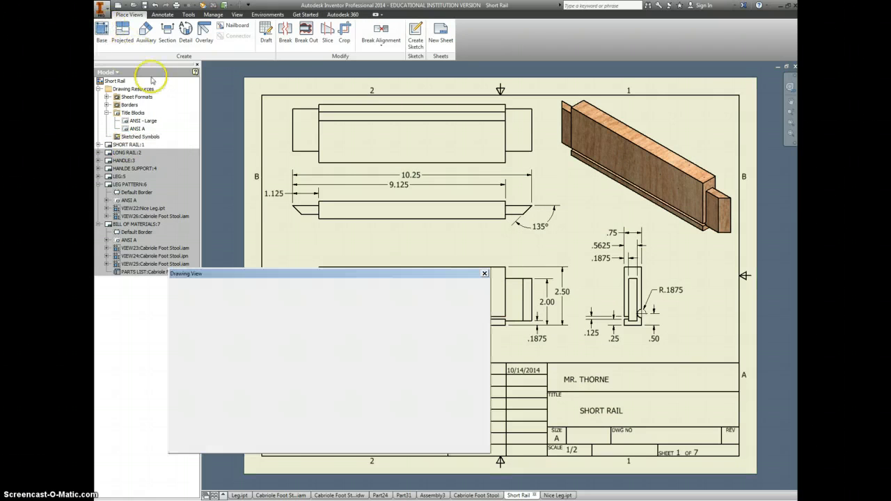
click(311, 308)
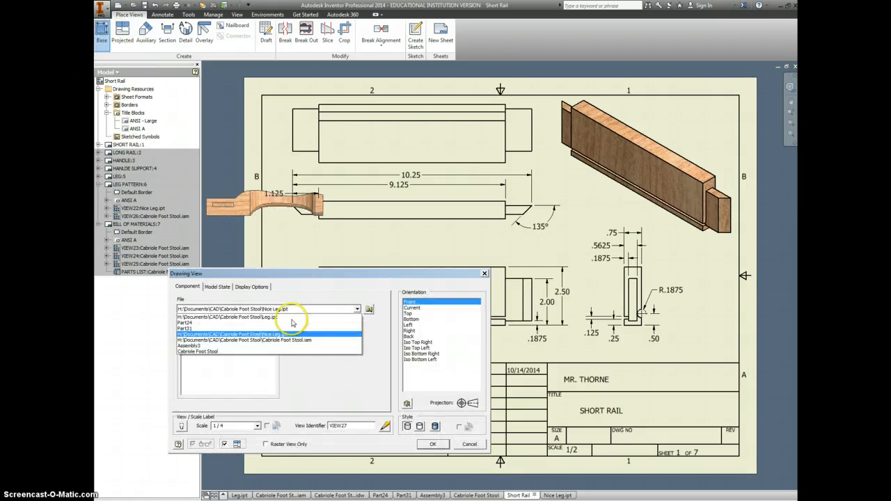
click(304, 339)
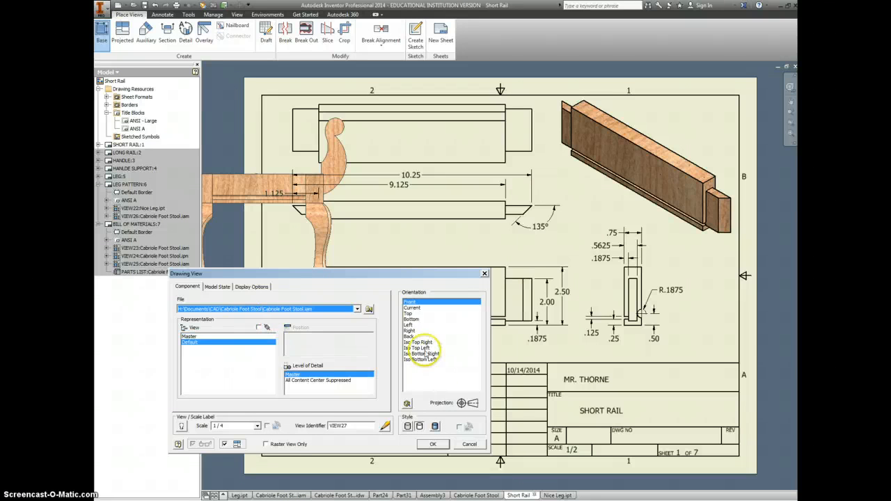
click(422, 348)
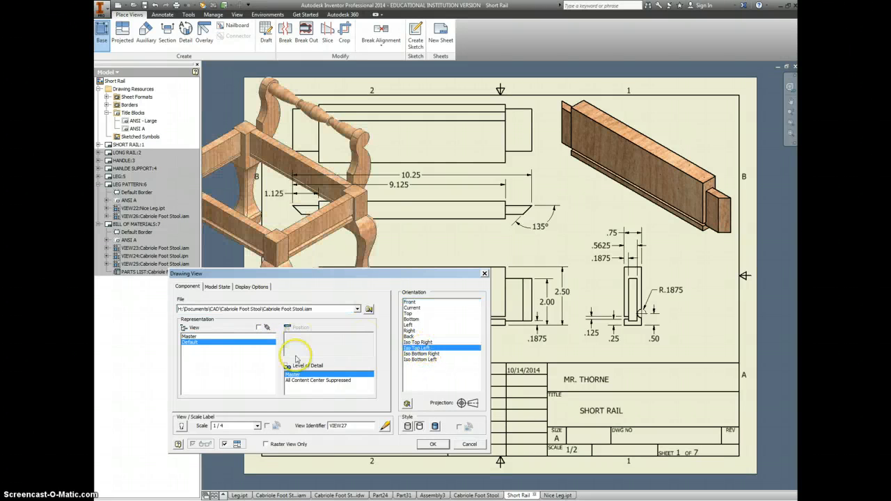
click(256, 425)
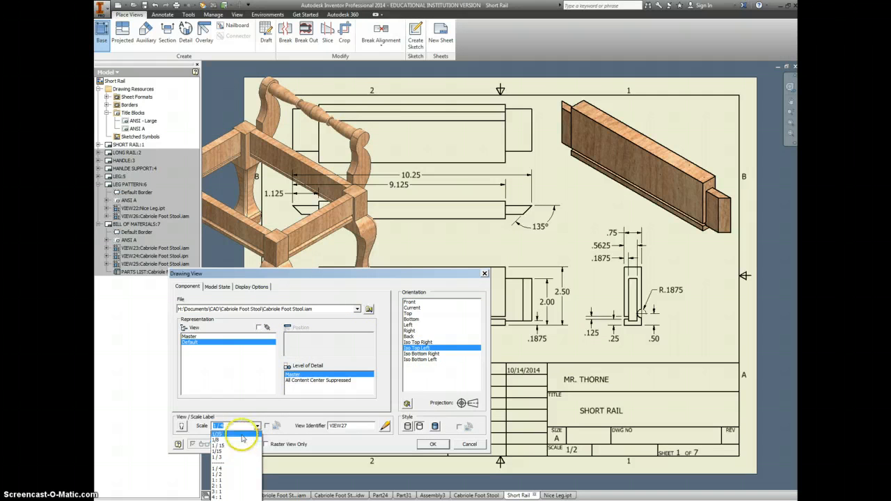
click(239, 440)
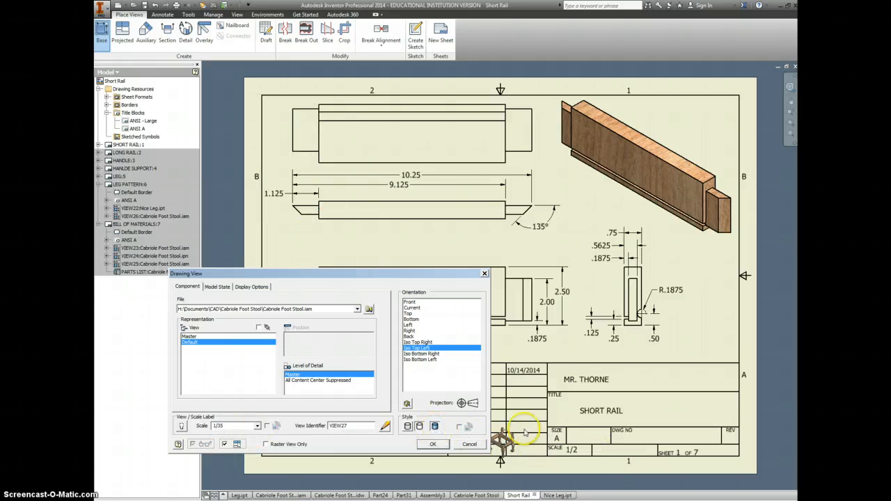
click(715, 409)
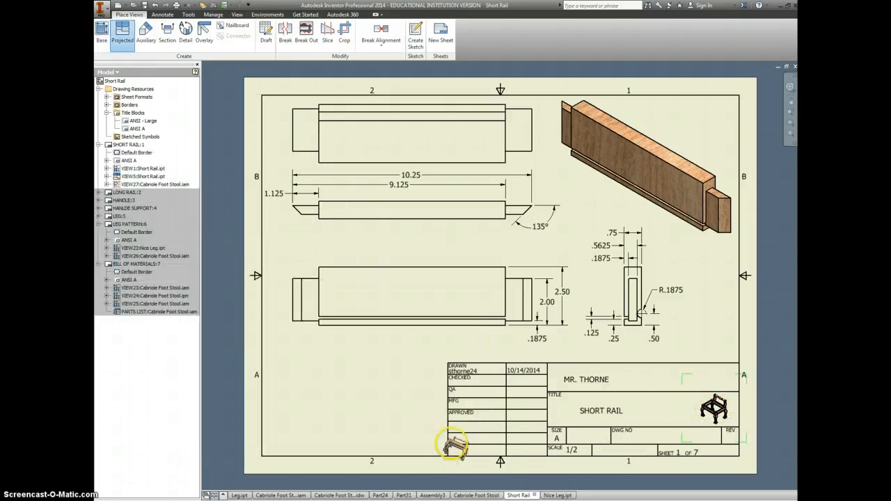